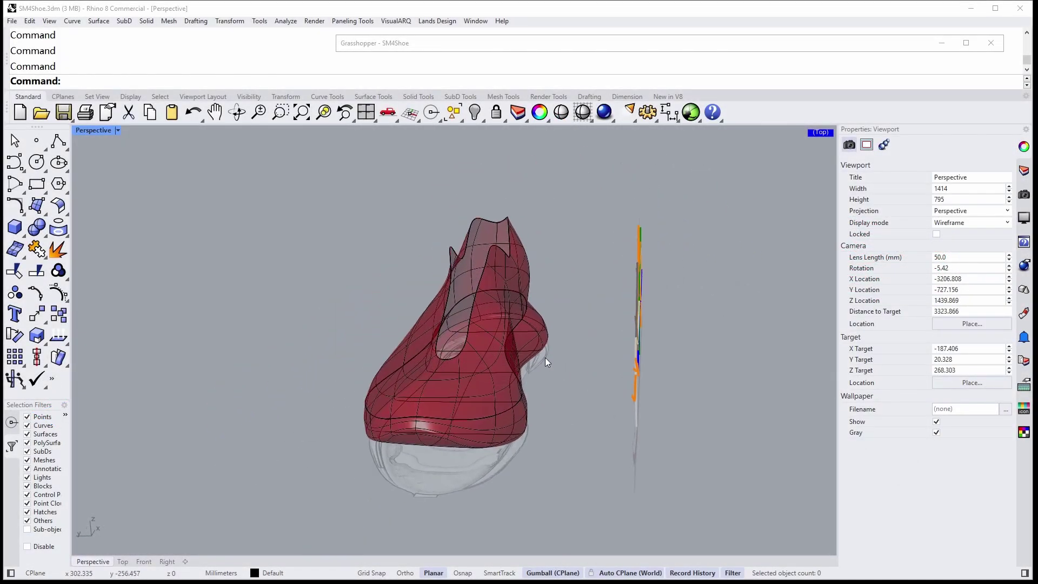
Select the red SubD shoe and orbit around it to a side view
{"action": "left_click_drag", "start_coordinate": [500, 355], "coordinate": [418, 439]}
{"action": "mouse_move", "coordinate": [294, 428]}
{"action": "right_mouse_down"}
{"action": "mouse_move", "coordinate": [664, 287]}
{"action": "mouse_move", "coordinate": [651, 322]}
{"action": "mouse_move", "coordinate": [714, 340]}
{"action": "right_mouse_up"}
{"action": "left_click", "coordinate": [664, 288]}
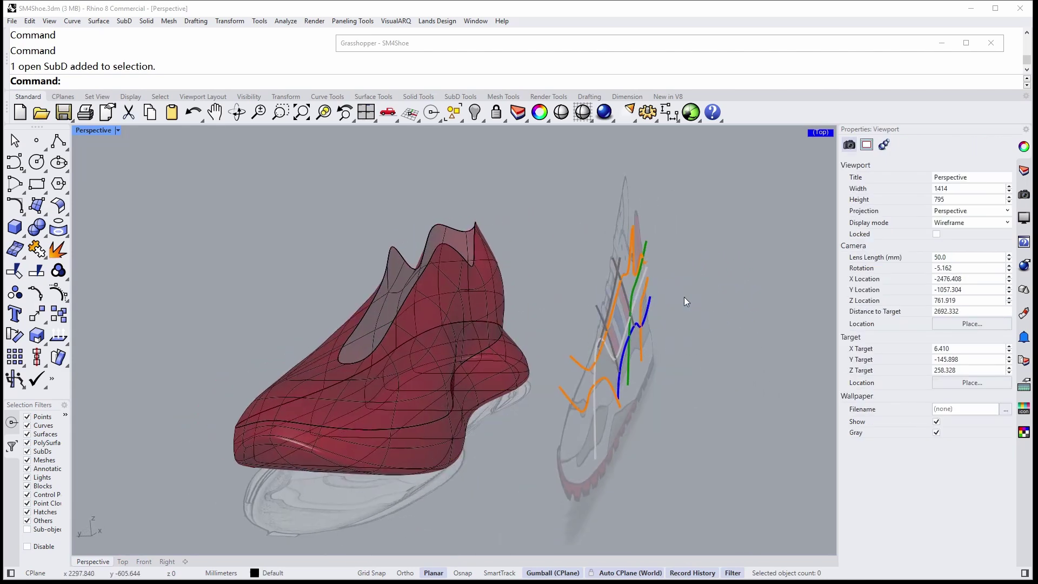
{"action": "left_click_drag", "start_coordinate": [688, 264], "coordinate": [576, 354]}
{"action": "right_click_drag", "start_coordinate": [577, 354], "coordinate": [1028, 170]}
In the layer list, inspect the ten Parts-Crv partition curves, then hide the reference picture layer
{"action": "left_click", "coordinate": [1024, 170]}
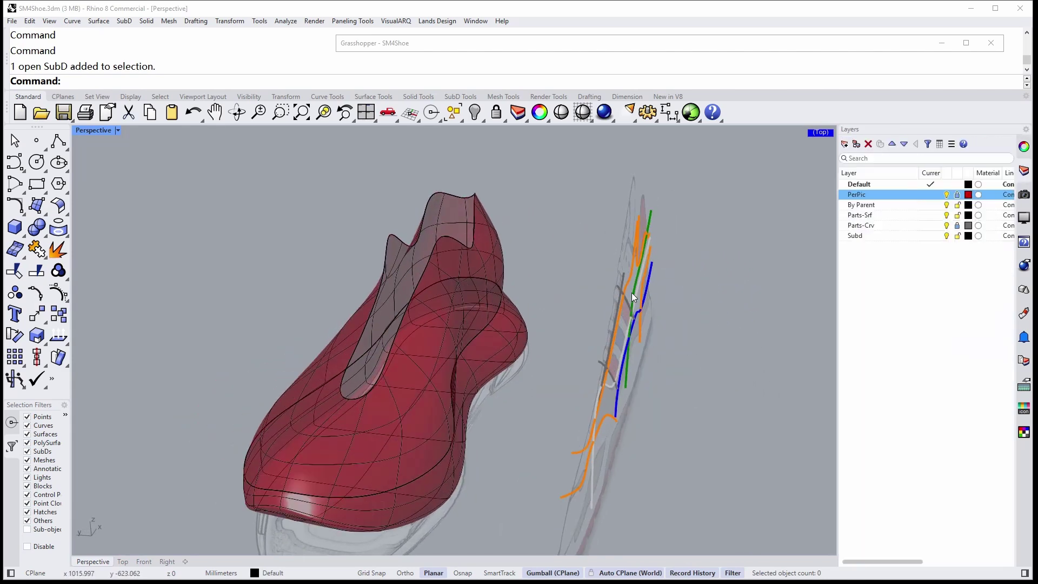
{"action": "right_click_drag", "start_coordinate": [631, 293], "coordinate": [660, 304]}
{"action": "left_click", "coordinate": [958, 226]}
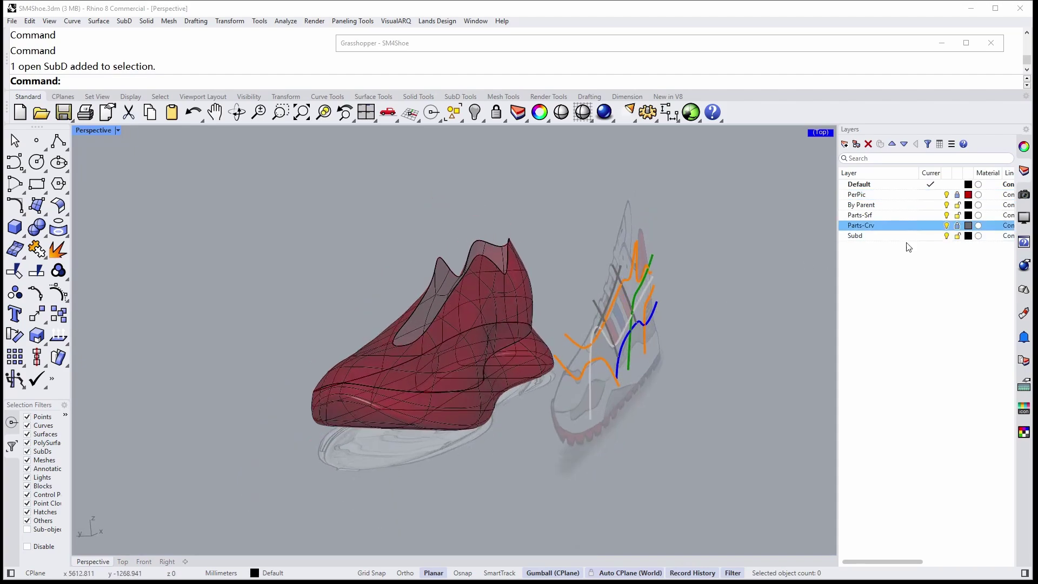
{"action": "left_click_drag", "start_coordinate": [717, 258], "coordinate": [651, 333]}
{"action": "mouse_move", "coordinate": [651, 333]}
{"action": "right_mouse_down"}
{"action": "mouse_move", "coordinate": [555, 352]}
{"action": "mouse_move", "coordinate": [646, 293]}
{"action": "mouse_move", "coordinate": [720, 203]}
{"action": "right_mouse_up"}
{"action": "key", "text": "Escape"}
{"action": "left_click", "coordinate": [947, 195]}
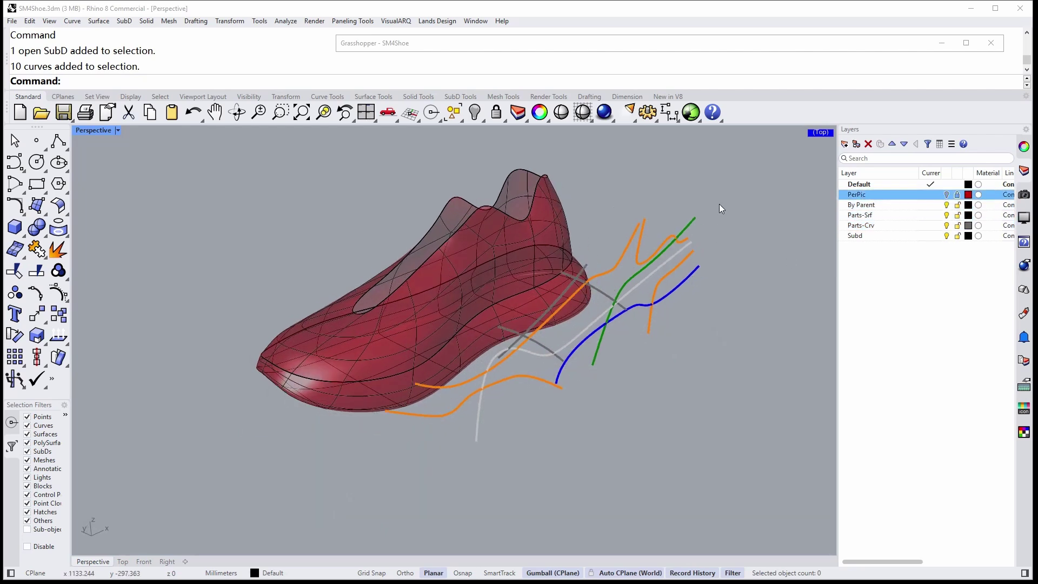
Maximize the Grasshopper window and pan the canvas to frame the ShapeMap components
{"action": "double_click", "coordinate": [641, 47]}
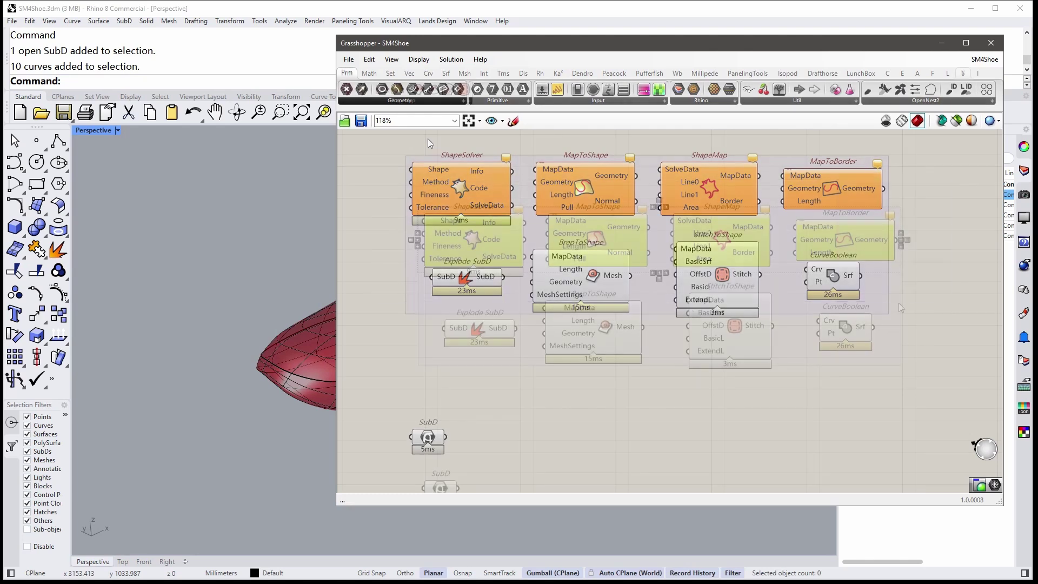
{"action": "left_click_drag", "start_coordinate": [374, 260], "coordinate": [944, 343]}
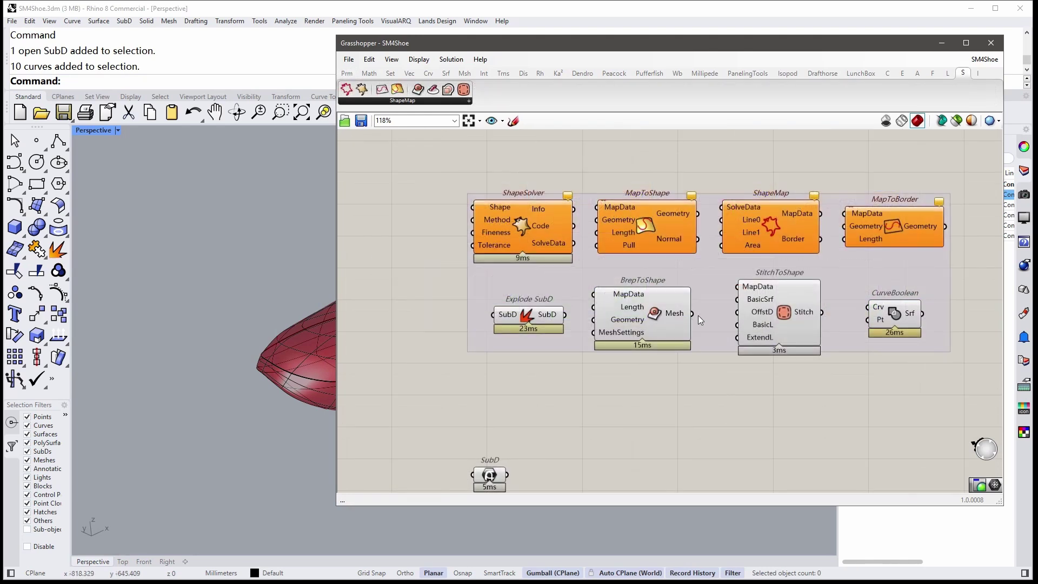
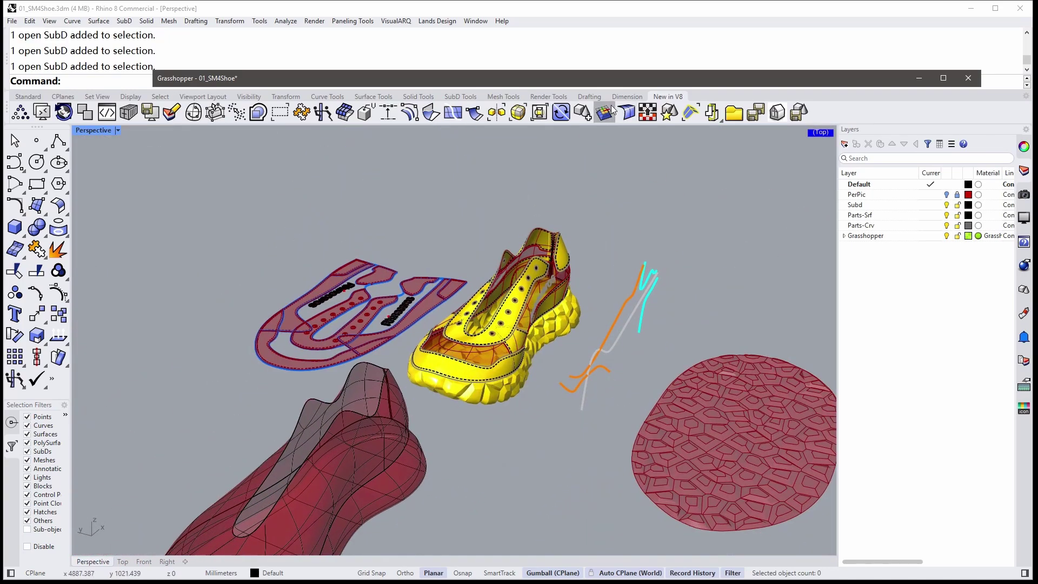
Expand and collapse the Grasshopper editor, then orbit around the green shoe SubD
{"action": "double_click", "coordinate": [612, 80]}
{"action": "scroll", "coordinate": [611, 172], "scroll_direction": "down", "scroll_amount": 2}
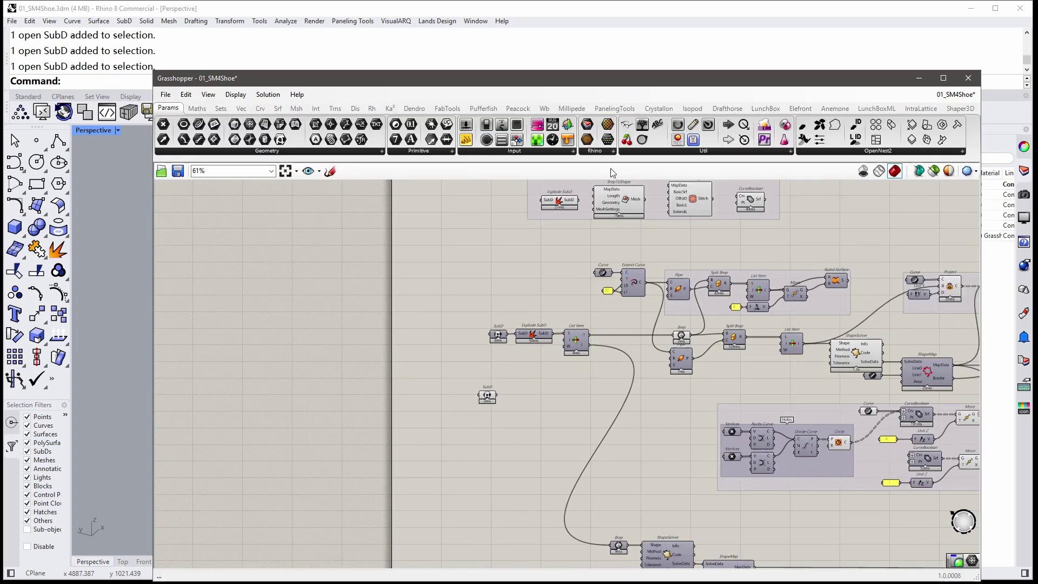
{"action": "double_click", "coordinate": [718, 78]}
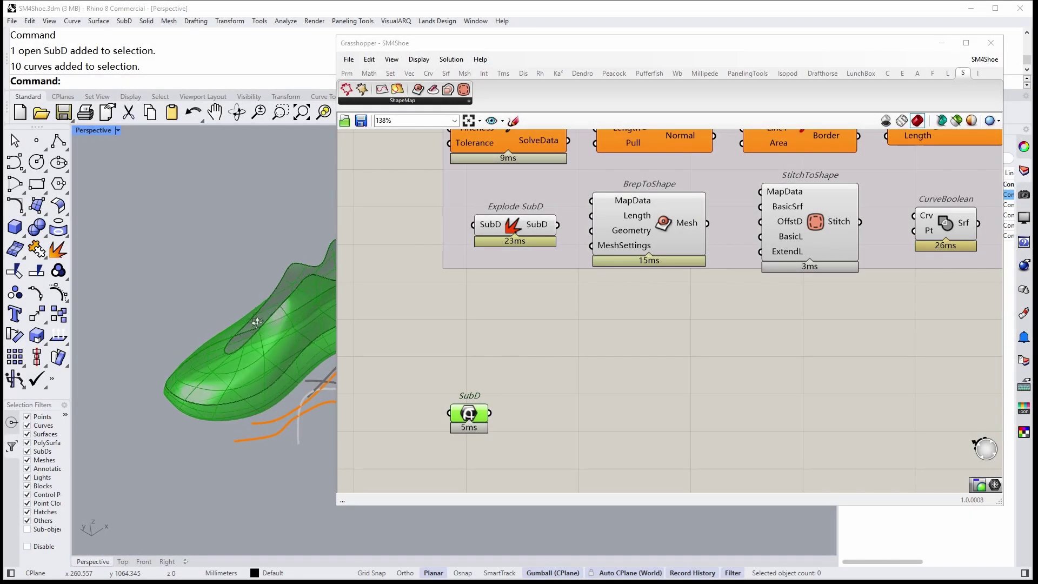
{"action": "right_click_drag", "start_coordinate": [255, 322], "coordinate": [276, 321]}
{"action": "double_click", "coordinate": [458, 42]}
{"action": "mouse_move", "coordinate": [371, 335]}
{"action": "right_mouse_down"}
{"action": "mouse_move", "coordinate": [573, 328]}
{"action": "mouse_move", "coordinate": [548, 357]}
{"action": "right_mouse_up"}
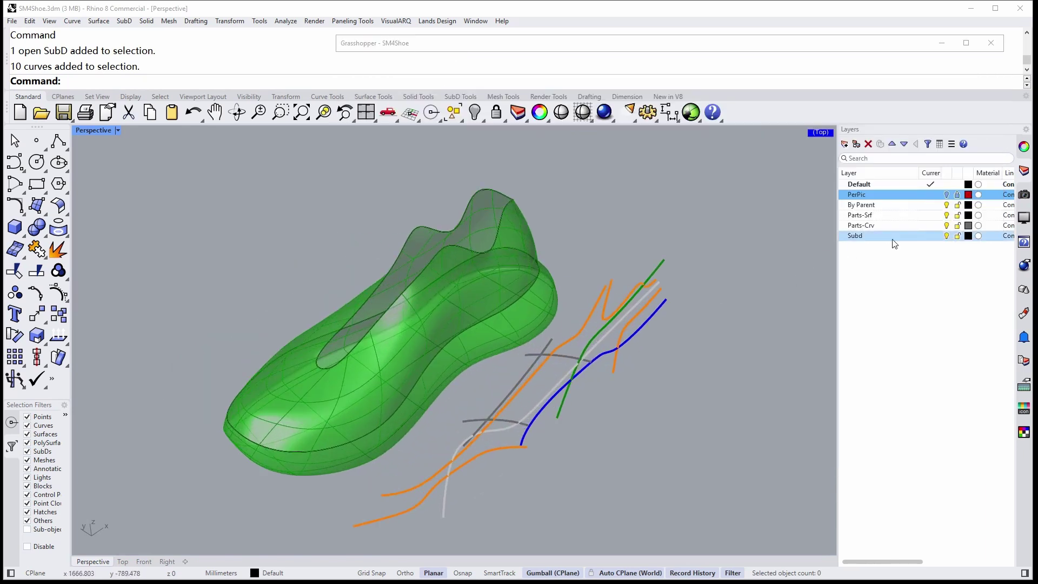
Select the Subd layer and orbit the view around the shoe
{"action": "left_click", "coordinate": [946, 236]}
{"action": "mouse_move", "coordinate": [795, 311]}
{"action": "right_mouse_down"}
{"action": "mouse_move", "coordinate": [660, 305]}
{"action": "mouse_move", "coordinate": [591, 357]}
{"action": "right_mouse_up"}
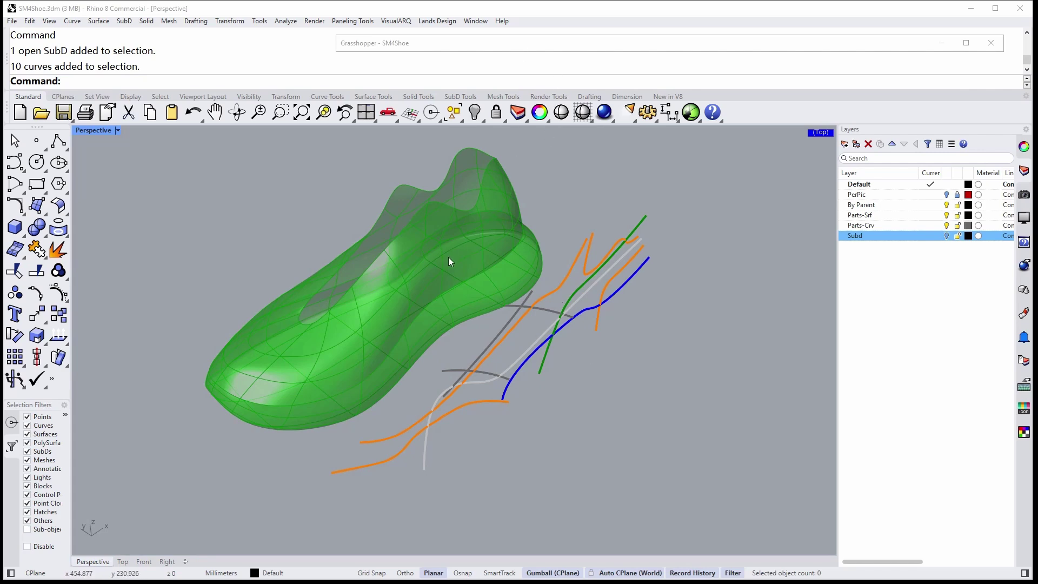
{"action": "mouse_move", "coordinate": [450, 257]}
{"action": "right_mouse_down"}
{"action": "mouse_move", "coordinate": [378, 355]}
{"action": "mouse_move", "coordinate": [411, 330]}
{"action": "mouse_move", "coordinate": [575, 376]}
{"action": "right_mouse_up"}
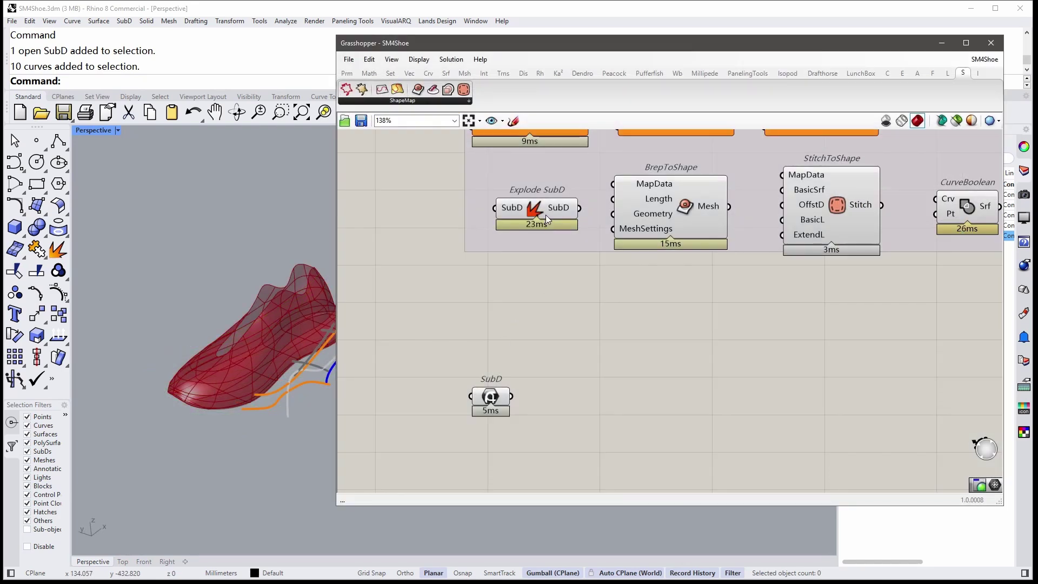
Alt-drag a copy of Explode SubD beside the SubD parameter and wire SubD into it
{"action": "mouse_move", "coordinate": [547, 215]}
{"action": "left_mouse_down"}
{"action": "mouse_move", "coordinate": [641, 292]}
{"action": "mouse_move", "coordinate": [653, 392]}
{"action": "left_mouse_up"}
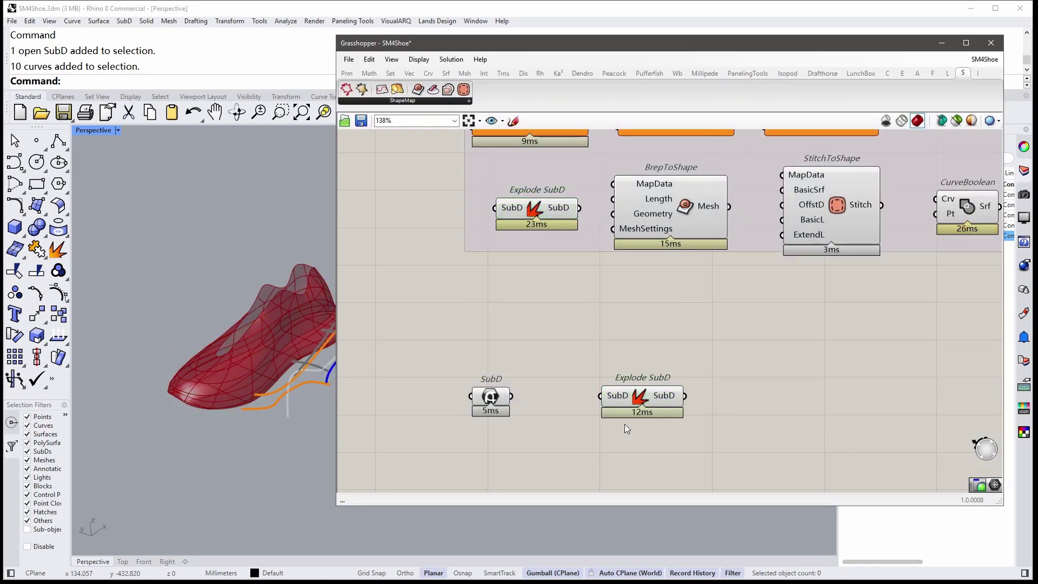
{"action": "scroll", "coordinate": [625, 424], "scroll_direction": "up", "scroll_amount": 3}
{"action": "left_click_drag", "start_coordinate": [524, 379], "coordinate": [598, 381]}
{"action": "scroll", "coordinate": [599, 385], "scroll_direction": "down", "scroll_amount": 2}
{"action": "scroll", "coordinate": [599, 386], "scroll_direction": "up", "scroll_amount": 1}
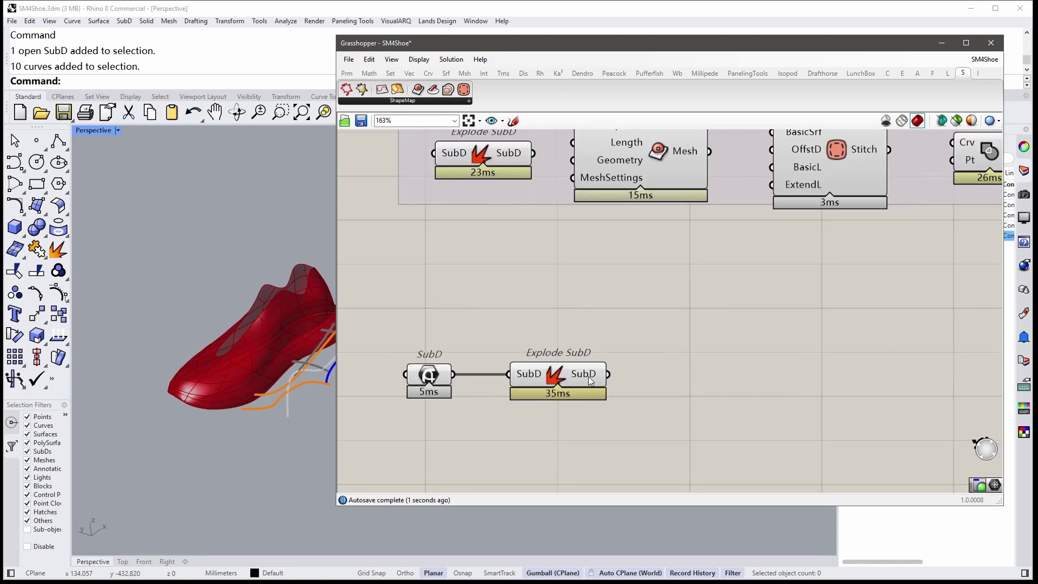
{"action": "left_click", "coordinate": [590, 381]}
{"action": "right_click_drag", "start_coordinate": [495, 408], "coordinate": [526, 380]}
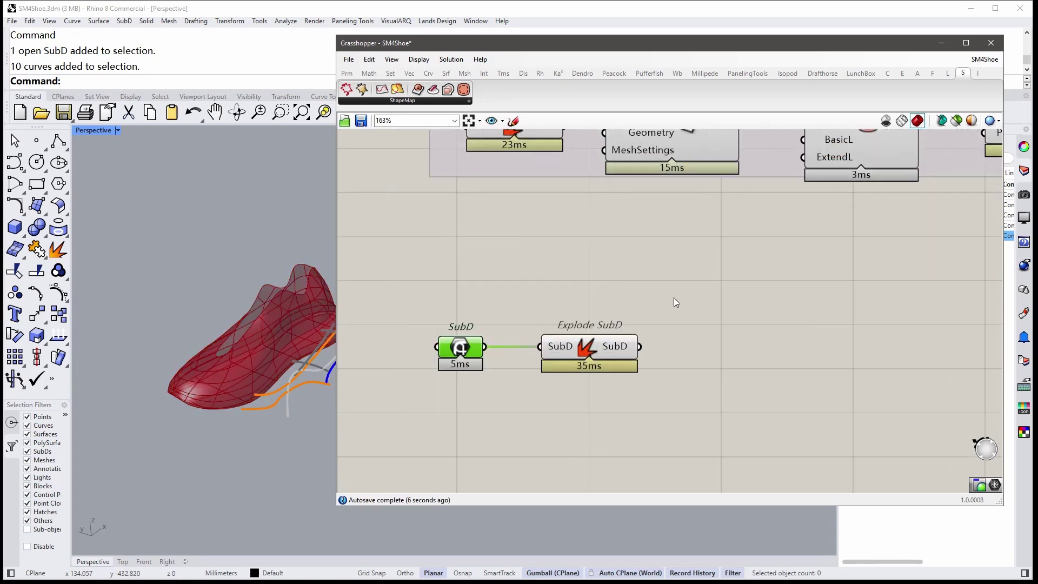
{"action": "middle_click", "coordinate": [579, 336]}
{"action": "left_click", "coordinate": [621, 318]}
{"action": "right_click_drag", "start_coordinate": [690, 325], "coordinate": [674, 308]}
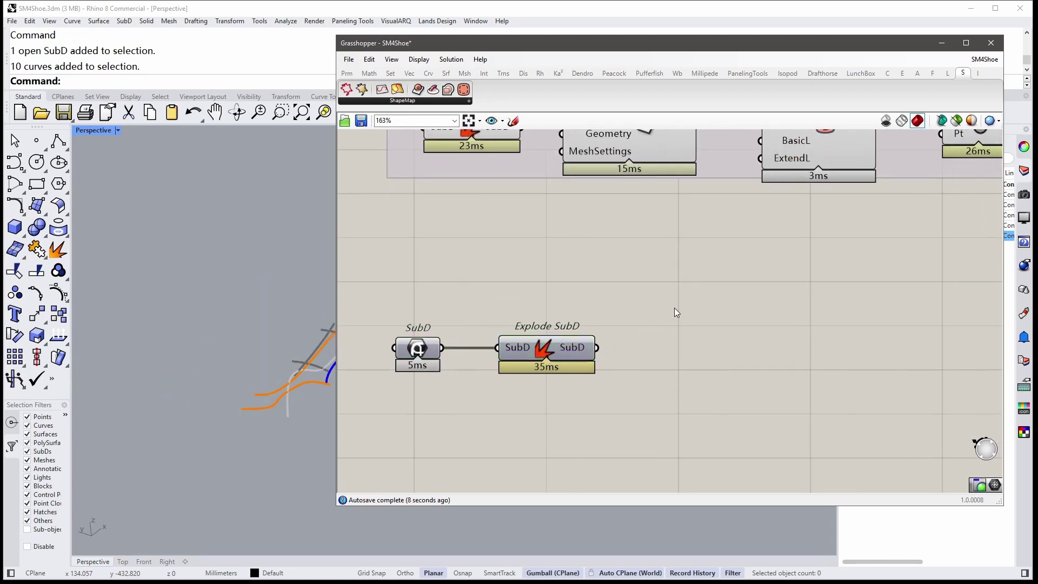
{"action": "double_click", "coordinate": [675, 307]}
{"action": "type", "text": "item"}
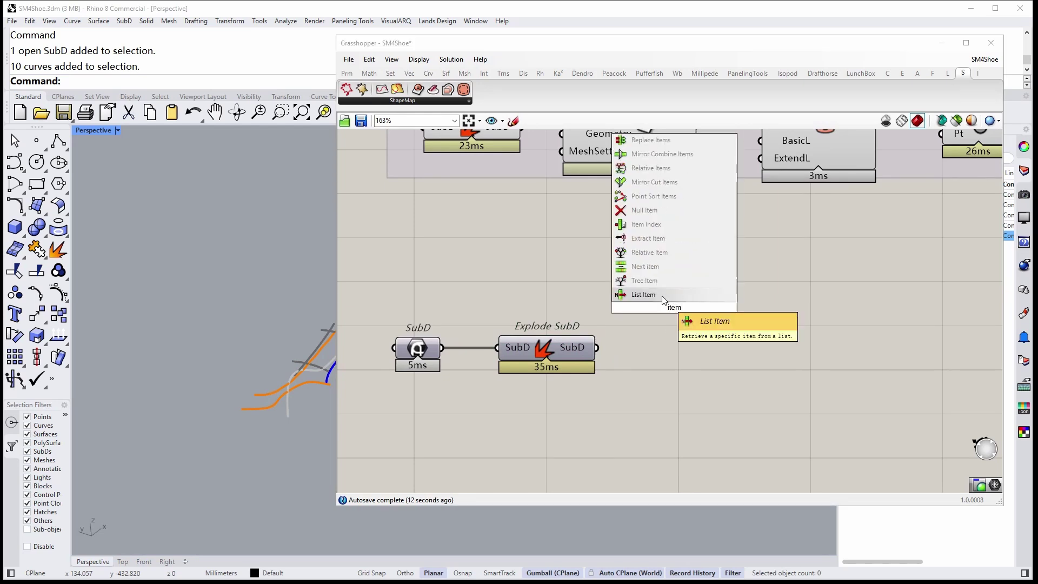
Add a List Item fed by Explode SubD and give it an extra output
{"action": "left_click", "coordinate": [662, 296]}
{"action": "scroll", "coordinate": [711, 344], "scroll_direction": "up", "scroll_amount": 2}
{"action": "right_click_drag", "start_coordinate": [711, 347], "coordinate": [768, 320]}
{"action": "left_click", "coordinate": [669, 334]}
{"action": "mouse_move", "coordinate": [635, 331]}
{"action": "left_mouse_down"}
{"action": "mouse_move", "coordinate": [729, 298]}
{"action": "mouse_move", "coordinate": [774, 326]}
{"action": "left_mouse_up"}
{"action": "right_click_drag", "start_coordinate": [251, 308], "coordinate": [257, 342]}
{"action": "left_click", "coordinate": [690, 347]}
{"action": "scroll", "coordinate": [742, 346], "scroll_direction": "up", "scroll_amount": 1}
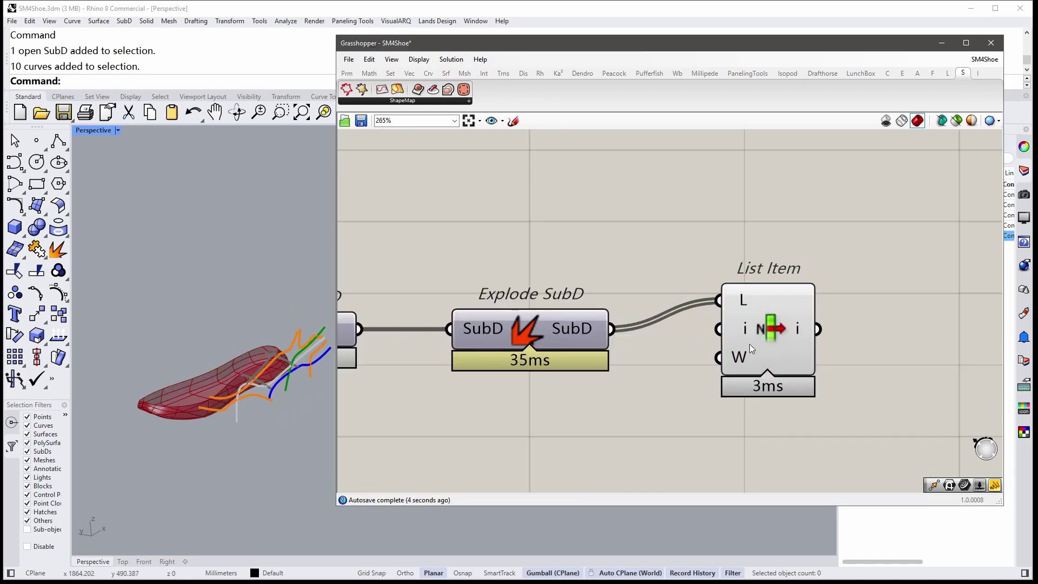
{"action": "scroll", "coordinate": [798, 333], "scroll_direction": "up", "scroll_amount": 1}
{"action": "scroll", "coordinate": [799, 332], "scroll_direction": "up", "scroll_amount": 2}
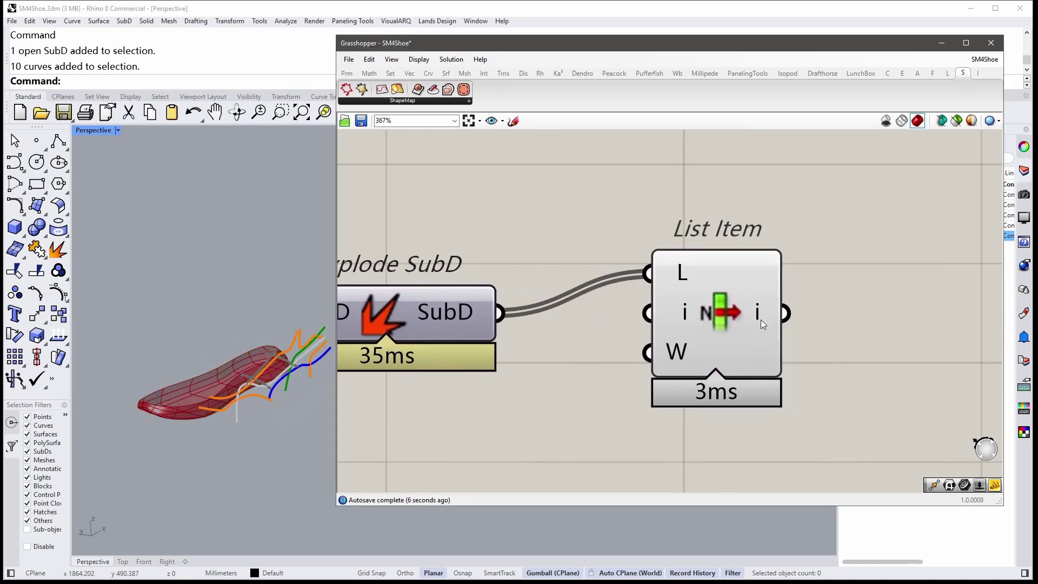
{"action": "scroll", "coordinate": [764, 320], "scroll_direction": "down", "scroll_amount": 1}
{"action": "left_click", "coordinate": [729, 300]}
{"action": "left_click", "coordinate": [824, 295]}
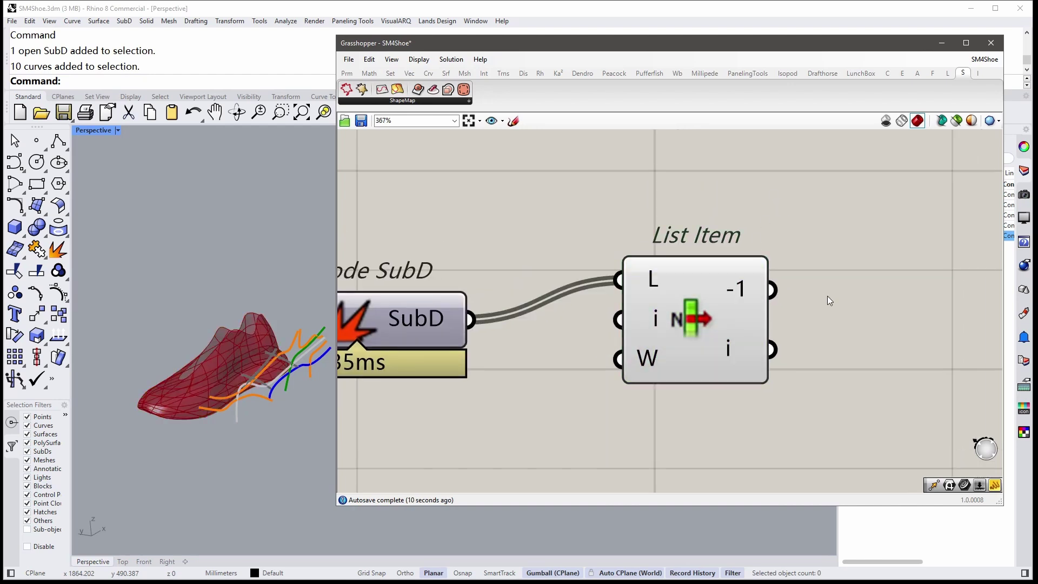
{"action": "scroll", "coordinate": [788, 398], "scroll_direction": "down", "scroll_amount": 2}
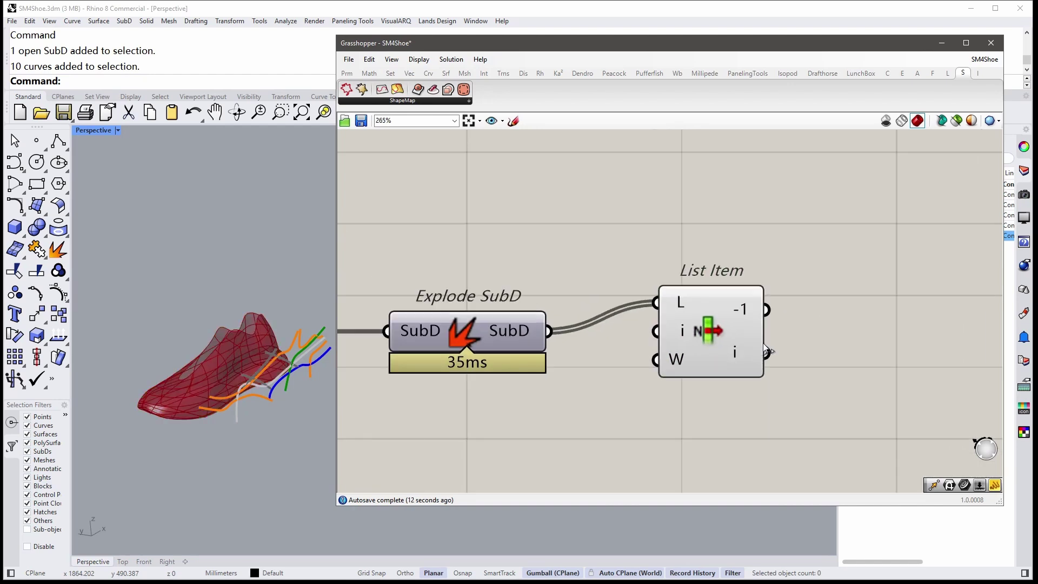
Add a Brep parameter and wire List Item's i output into it
{"action": "left_click", "coordinate": [682, 343]}
{"action": "scroll", "coordinate": [706, 326], "scroll_direction": "down", "scroll_amount": 2}
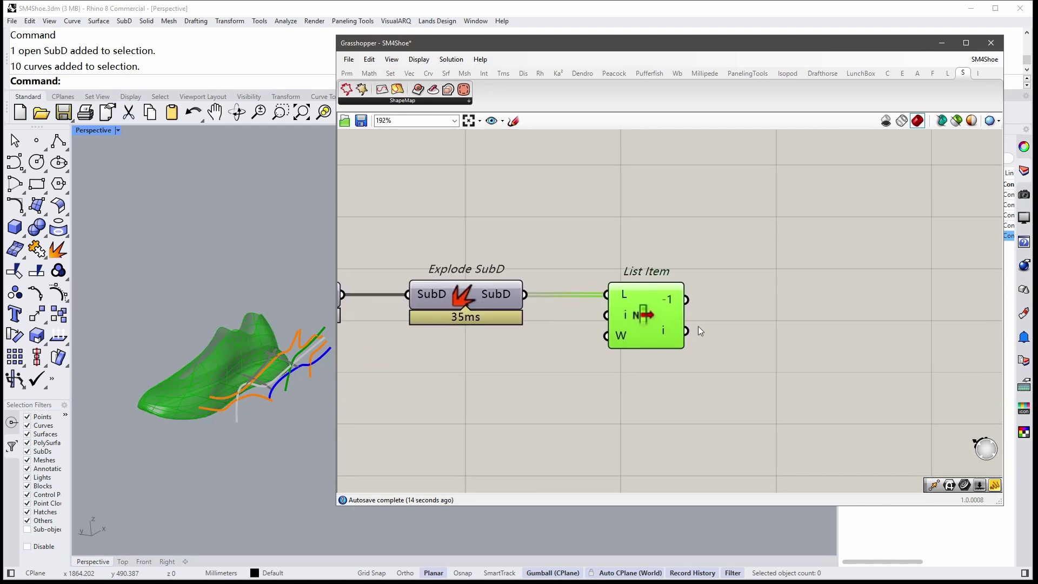
{"action": "double_click", "coordinate": [735, 336]}
{"action": "type", "text": "brep"}
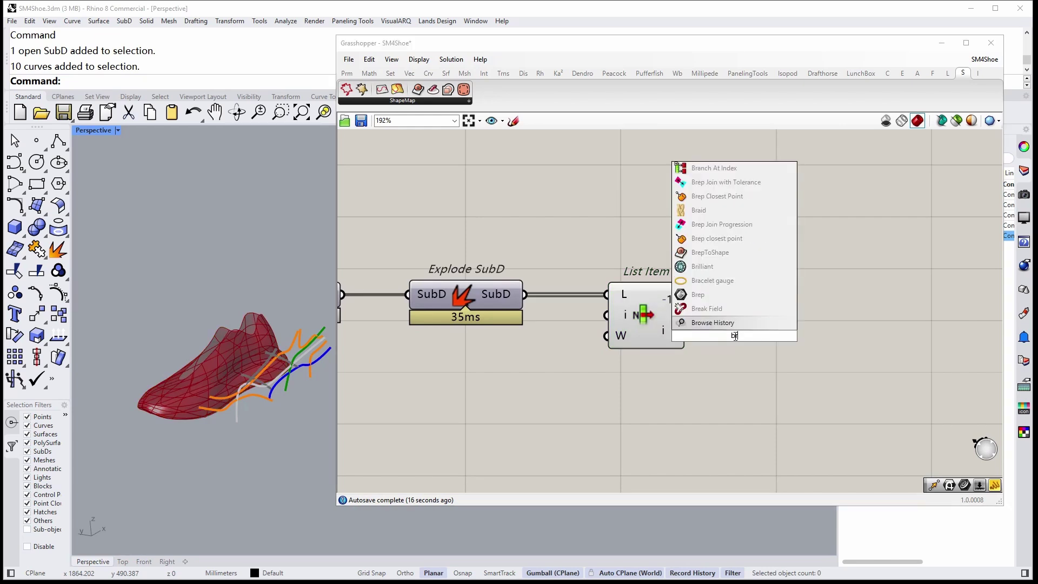
{"action": "key", "text": "Return"}
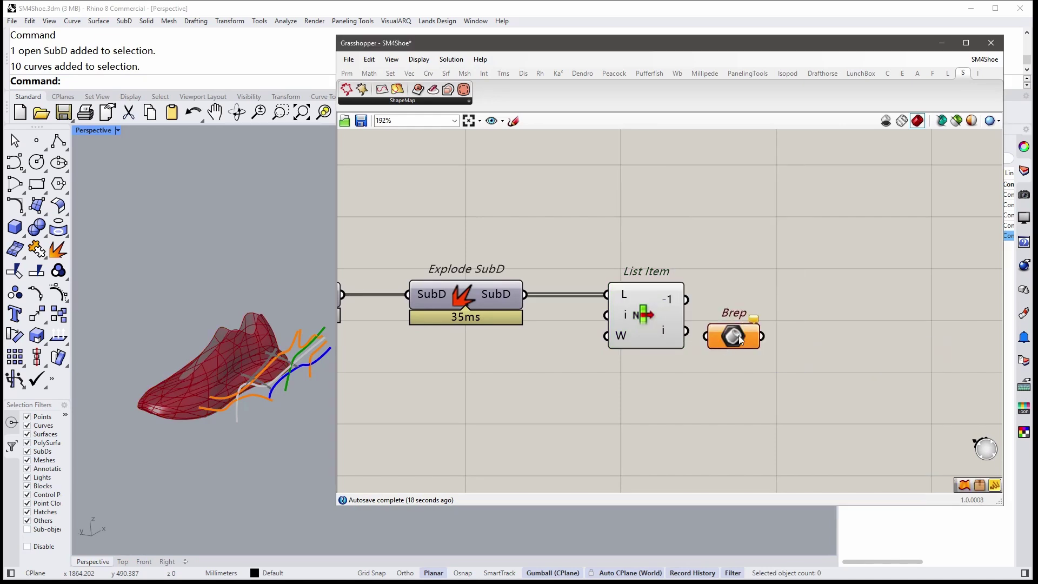
{"action": "left_click_drag", "start_coordinate": [734, 336], "coordinate": [749, 377]}
{"action": "left_click_drag", "start_coordinate": [686, 332], "coordinate": [721, 377]}
{"action": "right_click_drag", "start_coordinate": [721, 377], "coordinate": [749, 382]}
{"action": "left_click_drag", "start_coordinate": [730, 225], "coordinate": [666, 295]}
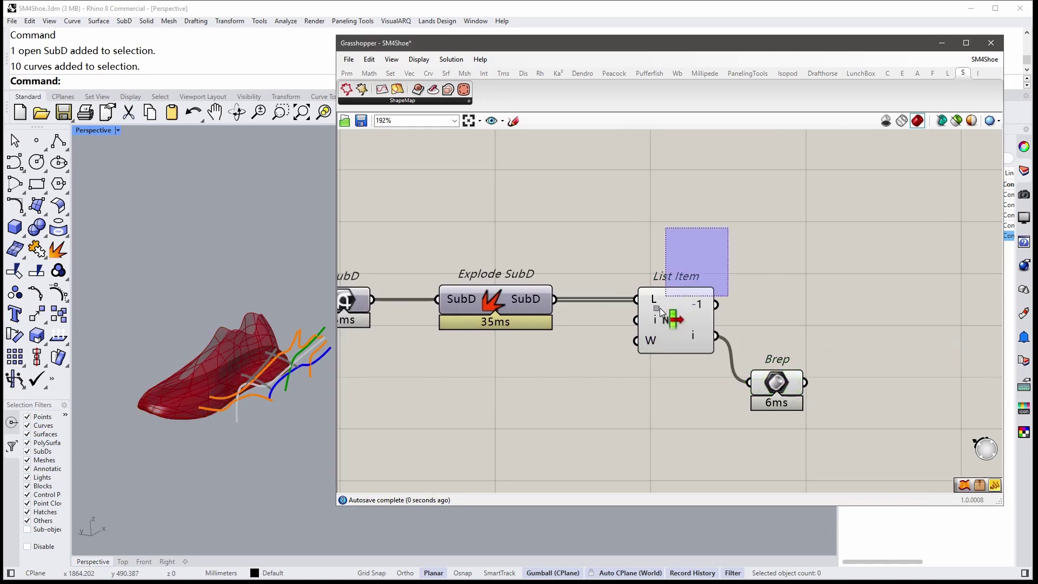
Preview the Brep geometry and orbit to inspect the sole
{"action": "middle_click", "coordinate": [695, 273]}
{"action": "scroll", "coordinate": [681, 263], "scroll_direction": "down", "scroll_amount": 3}
{"action": "scroll", "coordinate": [682, 263], "scroll_direction": "up", "scroll_amount": 2}
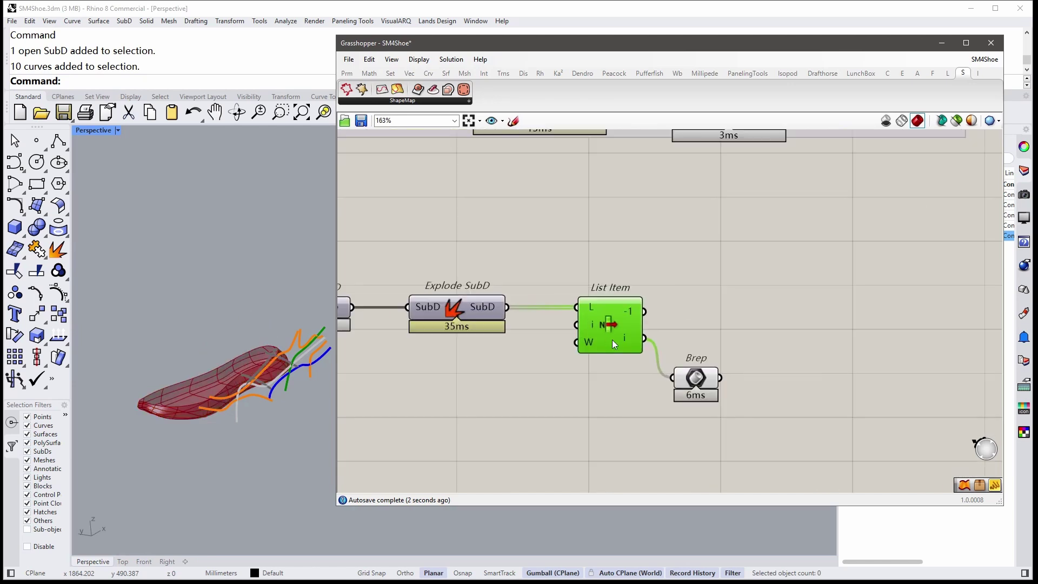
{"action": "left_click", "coordinate": [690, 422]}
{"action": "left_click", "coordinate": [696, 379]}
{"action": "left_click", "coordinate": [786, 359]}
{"action": "scroll", "coordinate": [619, 259], "scroll_direction": "down", "scroll_amount": 2}
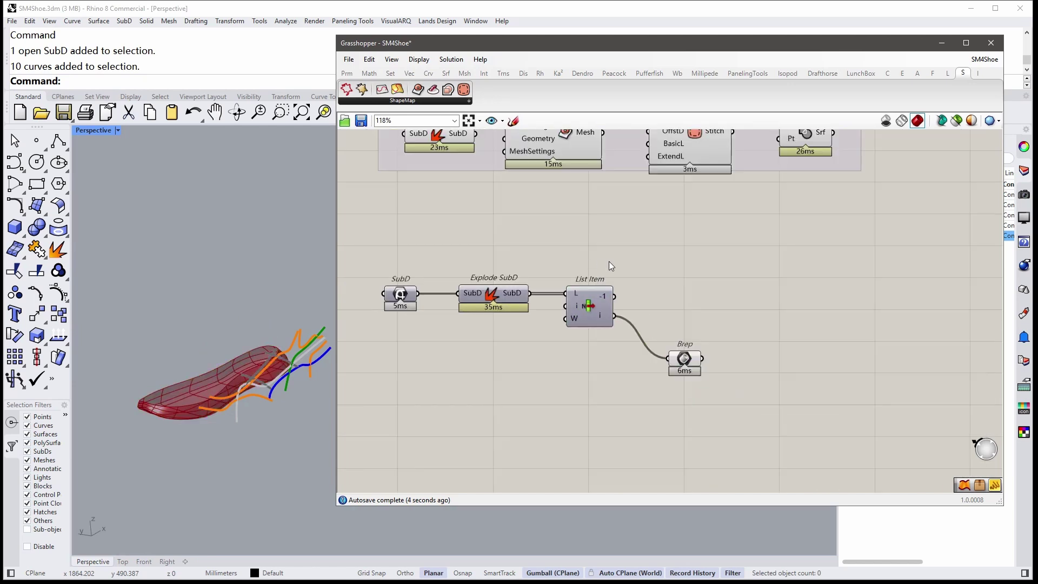
{"action": "right_click_drag", "start_coordinate": [290, 319], "coordinate": [261, 350]}
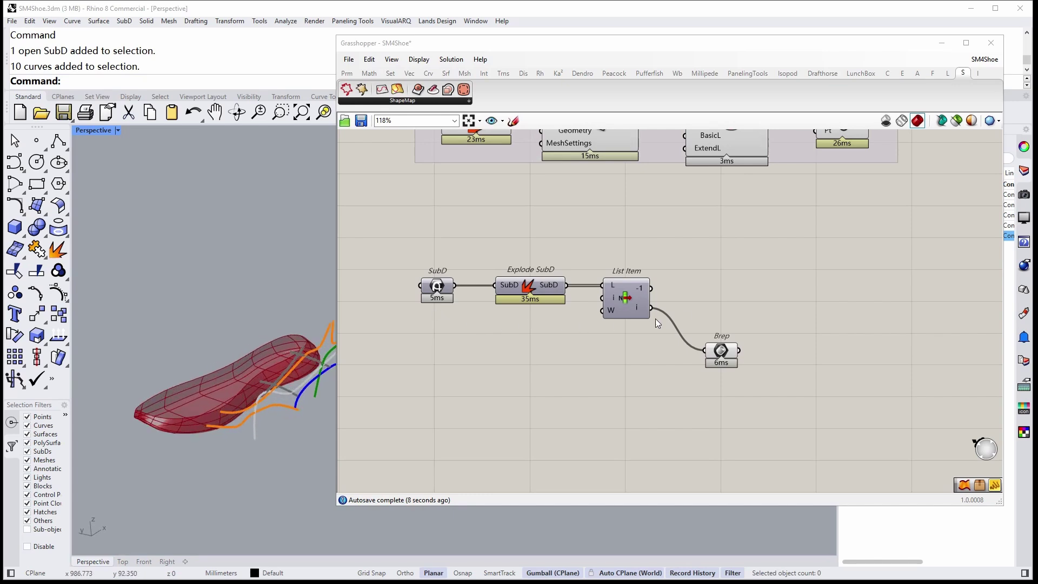
{"action": "right_click_drag", "start_coordinate": [680, 318], "coordinate": [617, 341]}
{"action": "left_click", "coordinate": [641, 351]}
{"action": "left_click", "coordinate": [683, 308]}
{"action": "scroll", "coordinate": [683, 324], "scroll_direction": "down", "scroll_amount": 1}
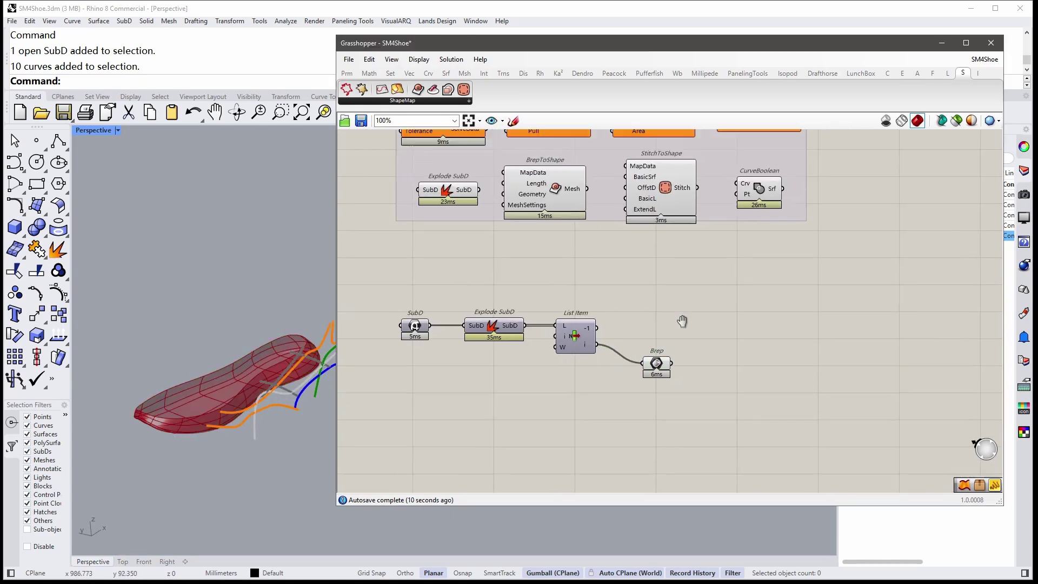
{"action": "scroll", "coordinate": [693, 327], "scroll_direction": "down", "scroll_amount": 2}
{"action": "scroll", "coordinate": [753, 381], "scroll_direction": "up", "scroll_amount": 1}
Paste a ShapeSolver copy and wire Brep into its Shape input
{"action": "key", "text": "ctrl+v"}
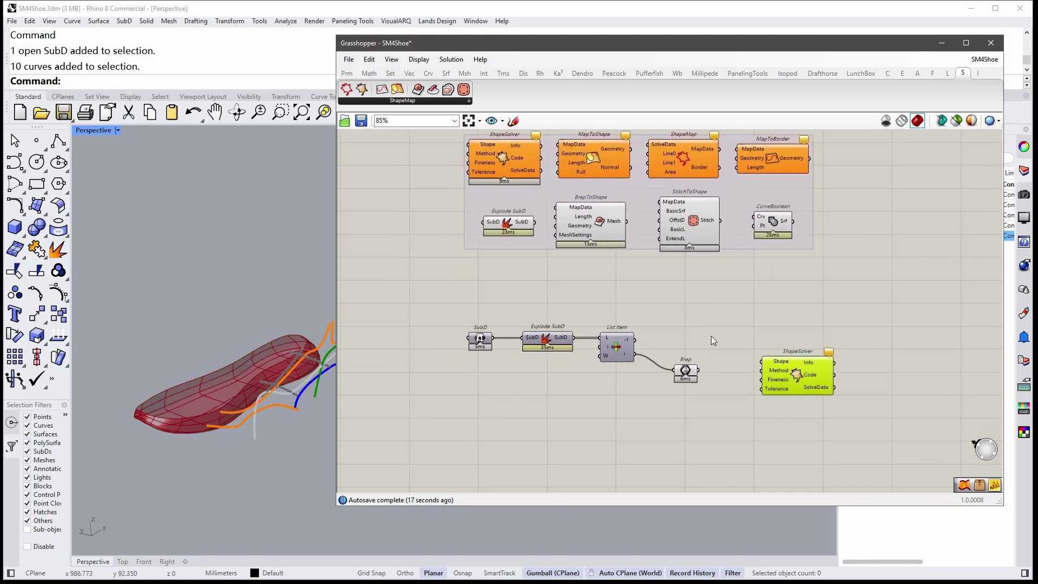
{"action": "left_click", "coordinate": [712, 338]}
{"action": "right_click_drag", "start_coordinate": [702, 374], "coordinate": [678, 369]}
{"action": "left_click_drag", "start_coordinate": [682, 366], "coordinate": [742, 355]}
Copy-paste MapToShape and ShapeMap from the ShapeMap group beside the solver
{"action": "right_click_drag", "start_coordinate": [579, 166], "coordinate": [542, 204]}
{"action": "left_click", "coordinate": [541, 204]}
{"action": "key", "text": "ctrl+c"}
{"action": "key", "text": "ctrl+v"}
{"action": "right_click_drag", "start_coordinate": [730, 325], "coordinate": [724, 309]}
{"action": "left_click", "coordinate": [617, 187]}
{"action": "key", "text": "ctrl+c"}
{"action": "key", "text": "ctrl+v"}
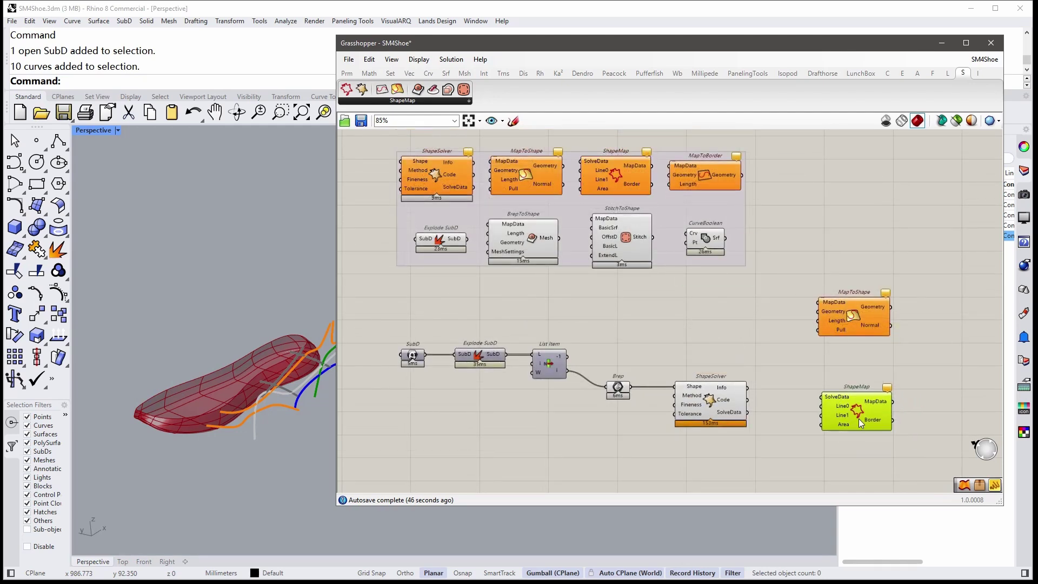
{"action": "left_click_drag", "start_coordinate": [899, 444], "coordinate": [818, 418]}
{"action": "right_click_drag", "start_coordinate": [714, 404], "coordinate": [734, 394]}
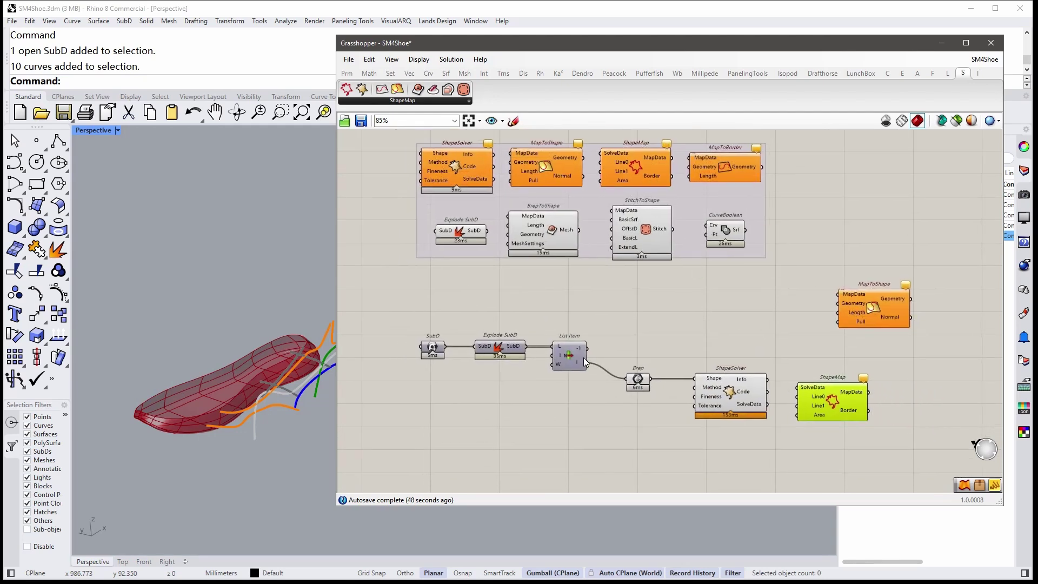
Preview the Brep and position the ShapeMap copy below MapToShape
{"action": "left_click", "coordinate": [634, 381]}
{"action": "scroll", "coordinate": [634, 384], "scroll_direction": "up", "scroll_amount": 1}
{"action": "mouse_move", "coordinate": [621, 407]}
{"action": "right_mouse_down"}
{"action": "mouse_move", "coordinate": [604, 390]}
{"action": "mouse_move", "coordinate": [570, 386]}
{"action": "right_mouse_up"}
{"action": "left_click_drag", "start_coordinate": [802, 408], "coordinate": [823, 402]}
{"action": "left_click", "coordinate": [768, 421]}
{"action": "right_click_drag", "start_coordinate": [767, 420], "coordinate": [773, 386]}
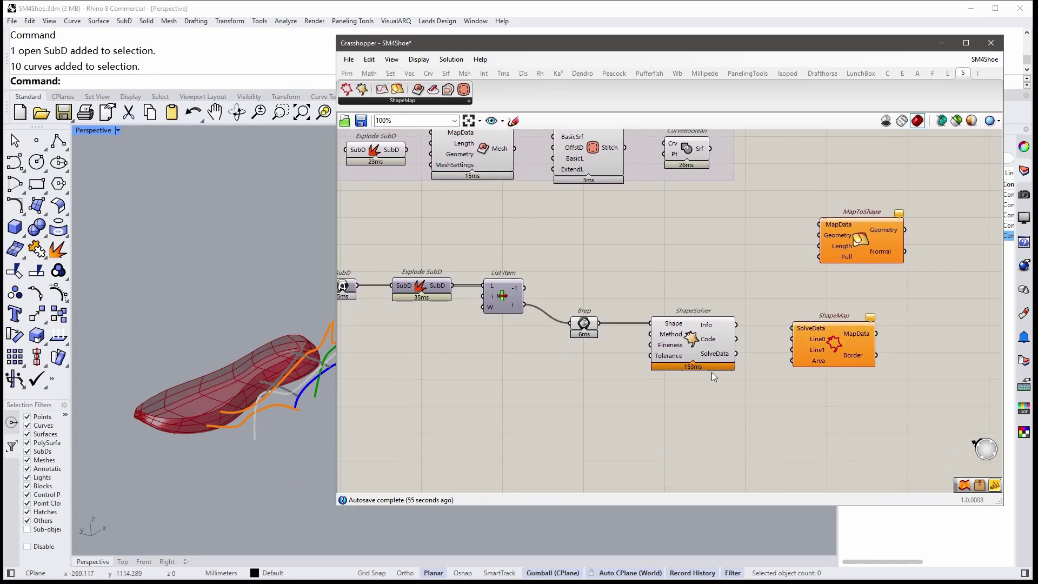
{"action": "right_click_drag", "start_coordinate": [831, 344], "coordinate": [791, 349]}
{"action": "left_click_drag", "start_coordinate": [789, 349], "coordinate": [789, 370]}
Set ShapeMap's line input to a line drawn across the sole in Rhino
{"action": "right_click", "coordinate": [785, 367]}
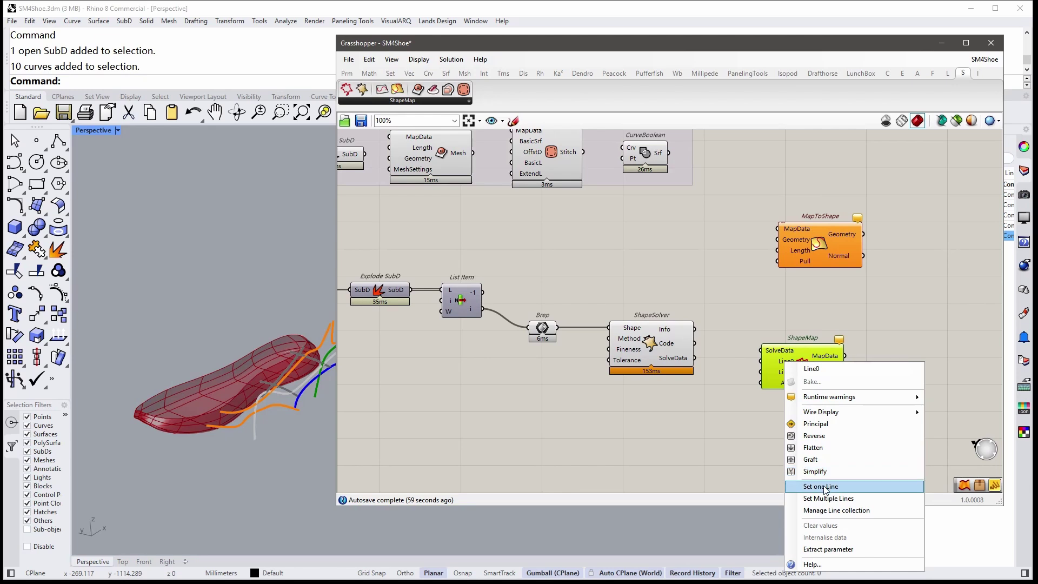
{"action": "left_click", "coordinate": [824, 487]}
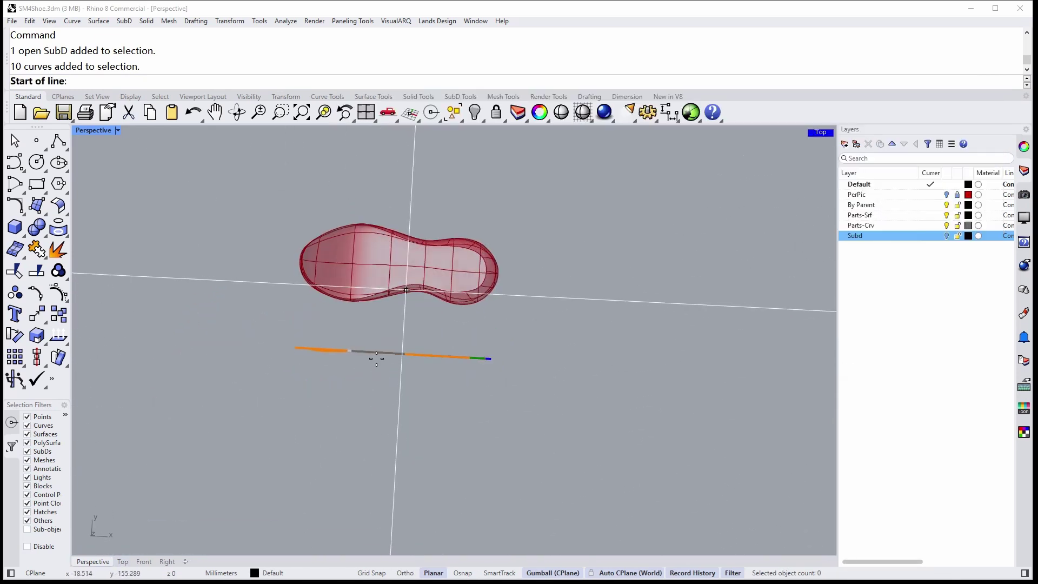
{"action": "right_click_drag", "start_coordinate": [412, 371], "coordinate": [302, 349]}
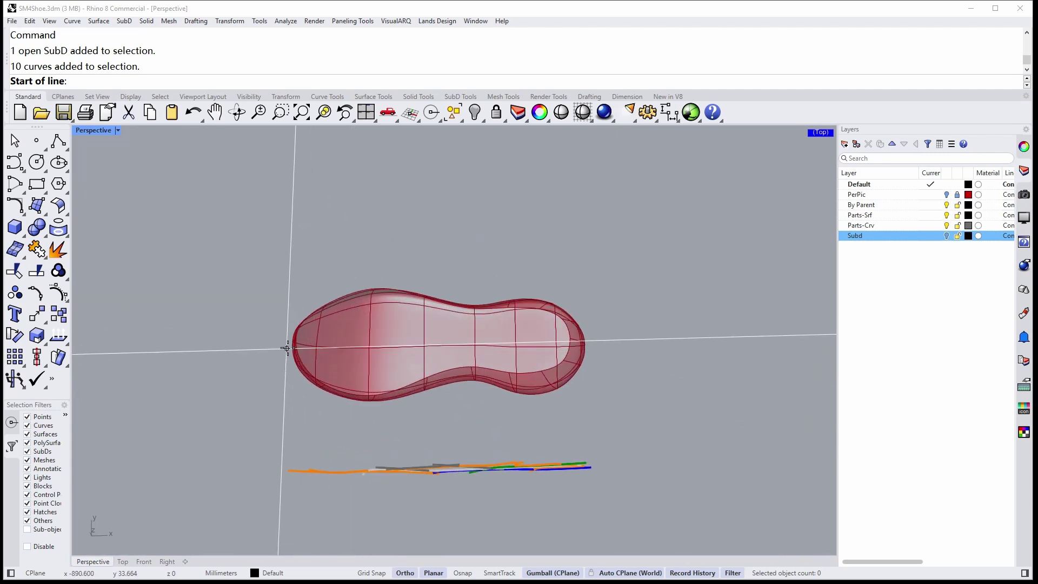
{"action": "left_click", "coordinate": [291, 346]}
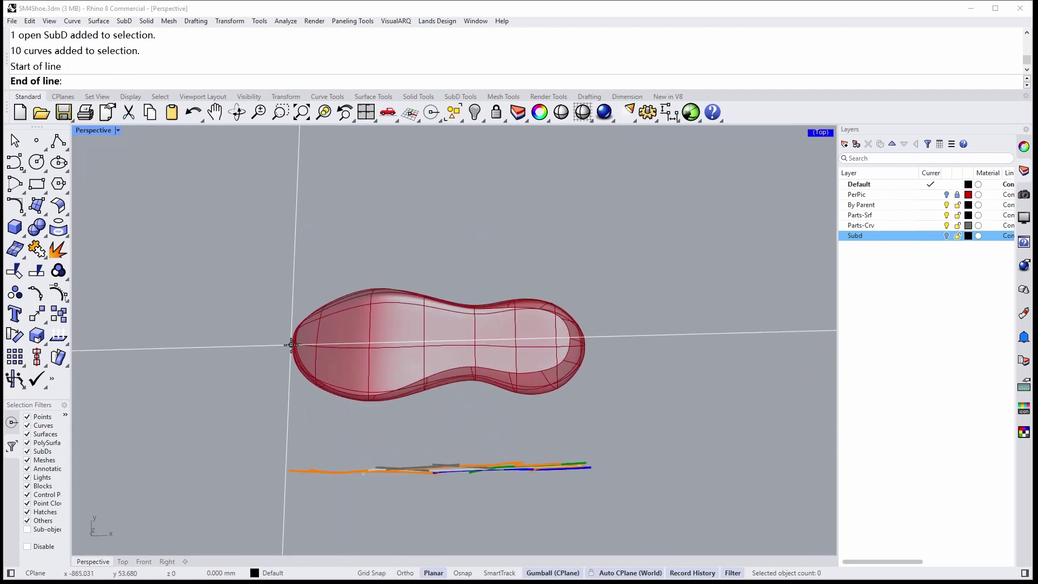
{"action": "left_click", "coordinate": [588, 357]}
{"action": "right_click_drag", "start_coordinate": [287, 335], "coordinate": [707, 373]}
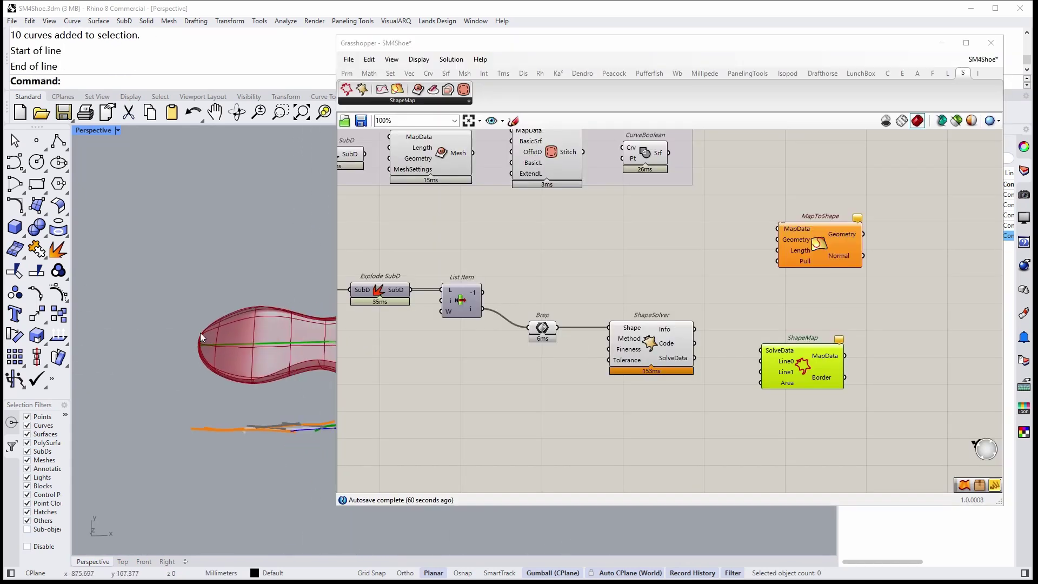
Set ShapeMap's Line1 to a line picked from above the shoe
{"action": "right_click", "coordinate": [785, 374]}
{"action": "left_click", "coordinate": [821, 494]}
{"action": "mouse_move", "coordinate": [392, 319]}
{"action": "right_mouse_down"}
{"action": "mouse_move", "coordinate": [339, 371]}
{"action": "mouse_move", "coordinate": [343, 355]}
{"action": "right_mouse_up"}
{"action": "left_click", "coordinate": [343, 334]}
{"action": "left_click", "coordinate": [469, 342]}
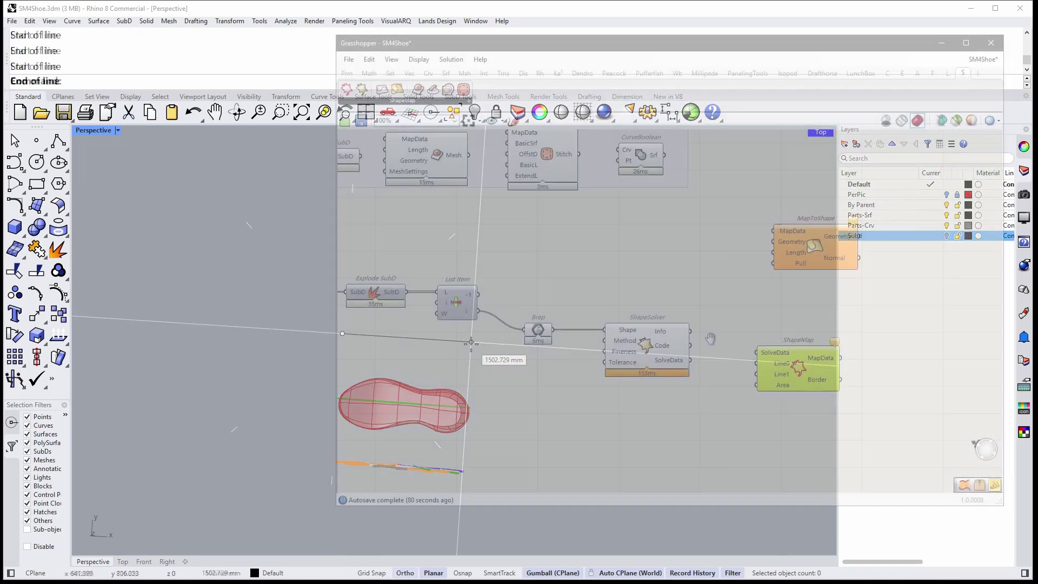
{"action": "scroll", "coordinate": [682, 347], "scroll_direction": "up", "scroll_amount": 1}
Wire ShapeSolver's SolveData into ShapeMap and orbit to view the oval
{"action": "mouse_move", "coordinate": [680, 354]}
{"action": "left_mouse_down"}
{"action": "mouse_move", "coordinate": [759, 345]}
{"action": "mouse_move", "coordinate": [793, 369]}
{"action": "left_mouse_up"}
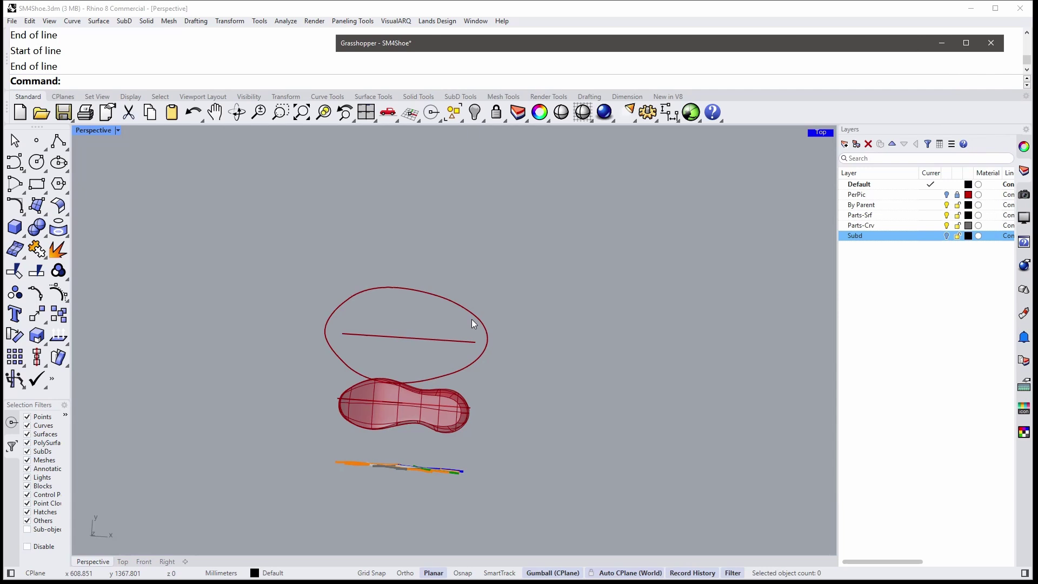
{"action": "right_click_drag", "start_coordinate": [472, 319], "coordinate": [463, 241]}
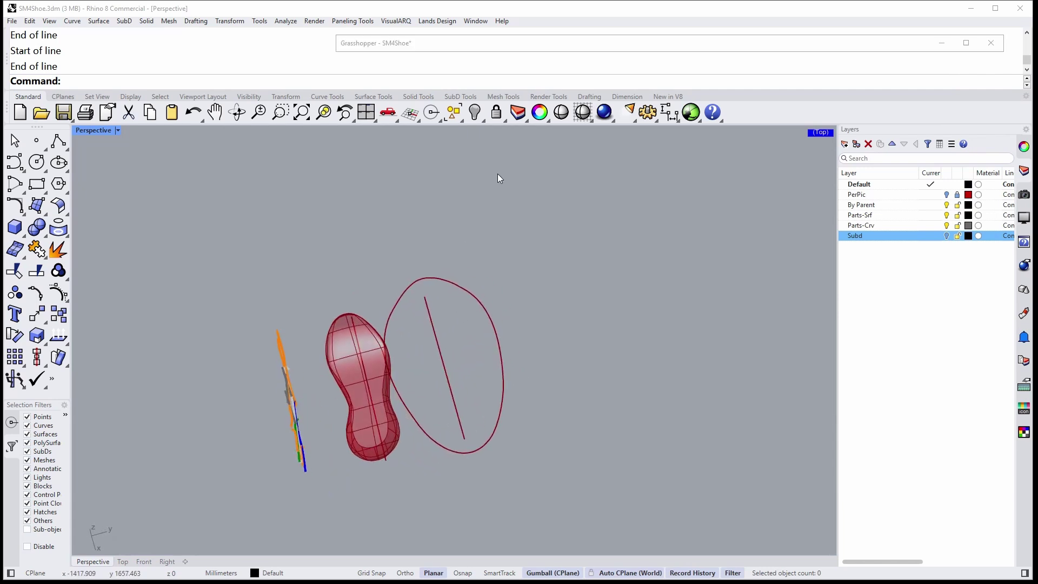
{"action": "mouse_move", "coordinate": [466, 306]}
{"action": "right_mouse_down"}
{"action": "mouse_move", "coordinate": [382, 355]}
{"action": "mouse_move", "coordinate": [530, 411]}
{"action": "mouse_move", "coordinate": [455, 341]}
{"action": "right_mouse_up"}
Set a new integer for ShapeSolver's Method and inspect the result top-down
{"action": "double_click", "coordinate": [518, 47]}
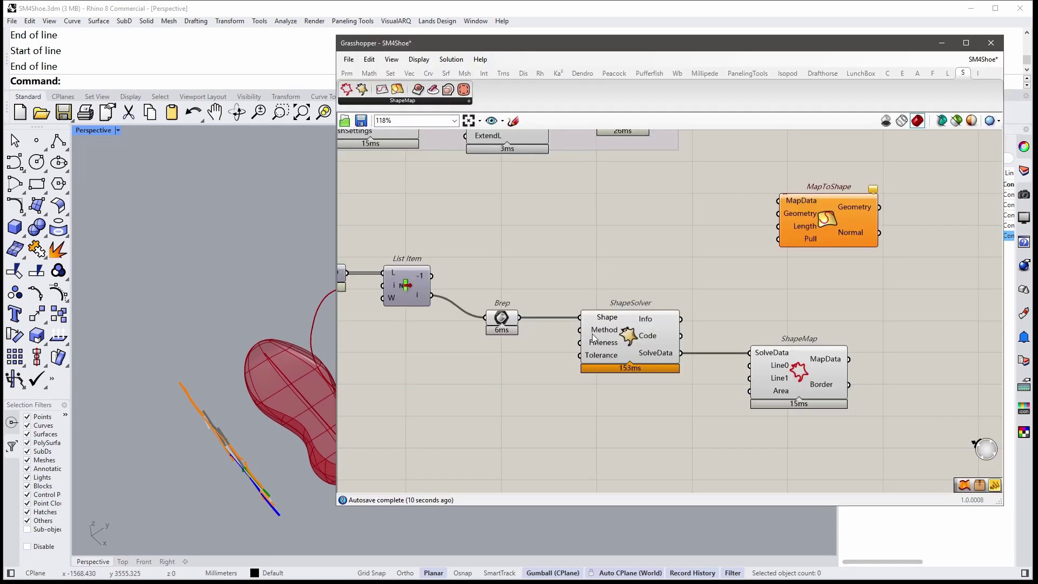
{"action": "scroll", "coordinate": [593, 340], "scroll_direction": "up", "scroll_amount": 2}
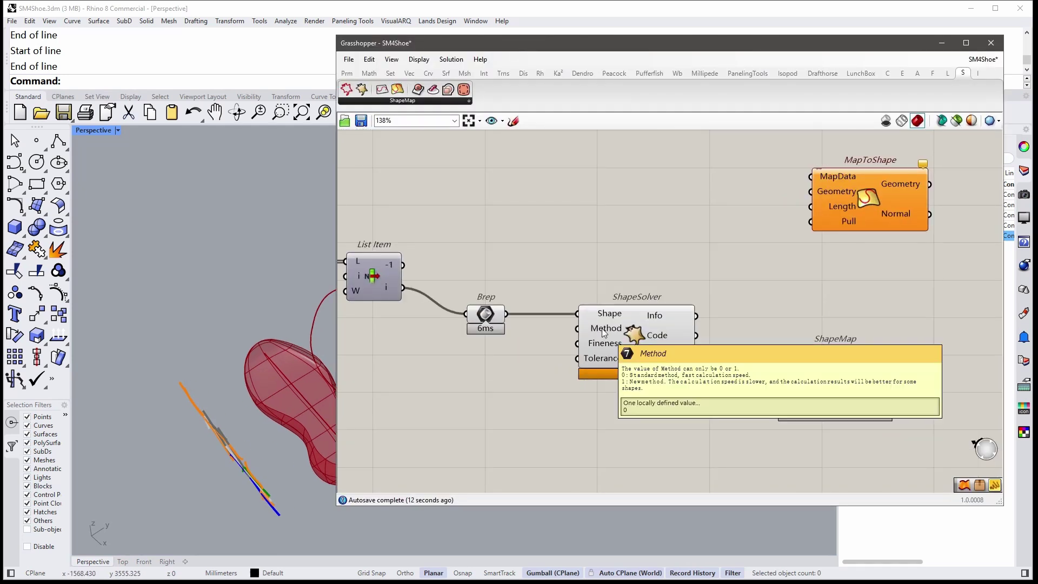
{"action": "right_click", "coordinate": [603, 330]}
{"action": "mouse_move", "coordinate": [670, 435]}
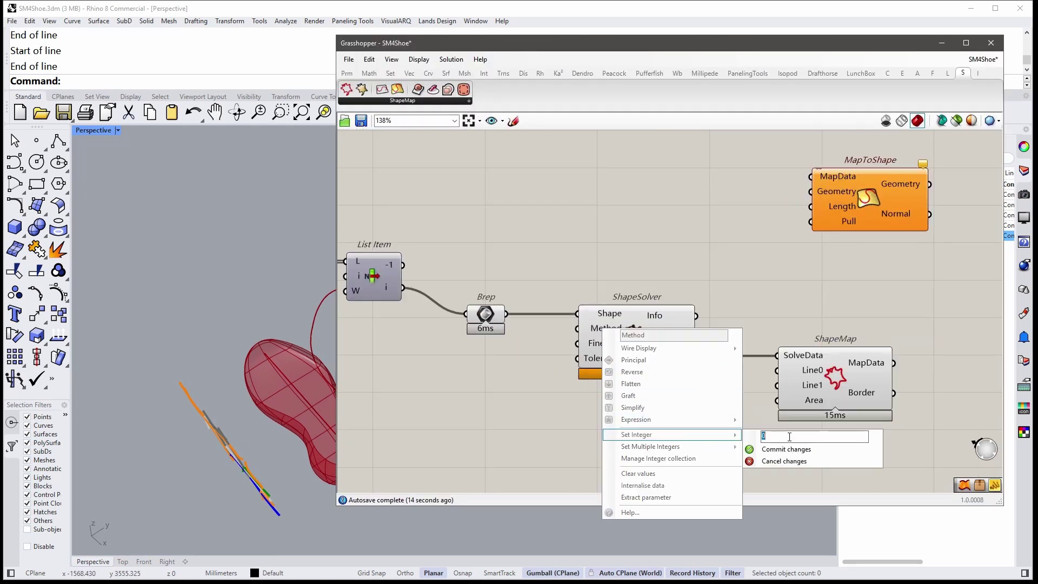
{"action": "left_click", "coordinate": [790, 450]}
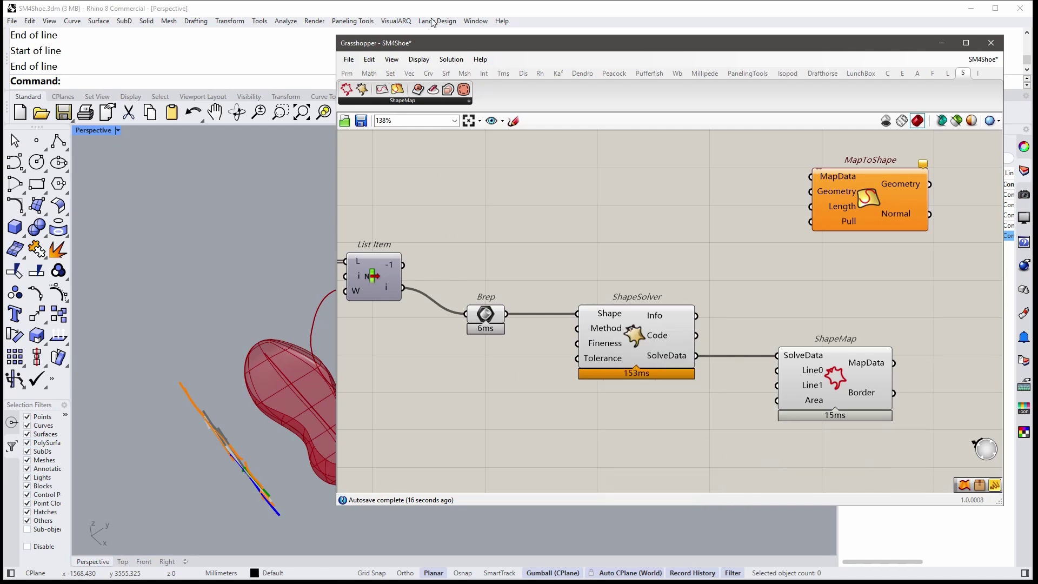
{"action": "double_click", "coordinate": [511, 45]}
{"action": "right_click_drag", "start_coordinate": [466, 338], "coordinate": [494, 329]}
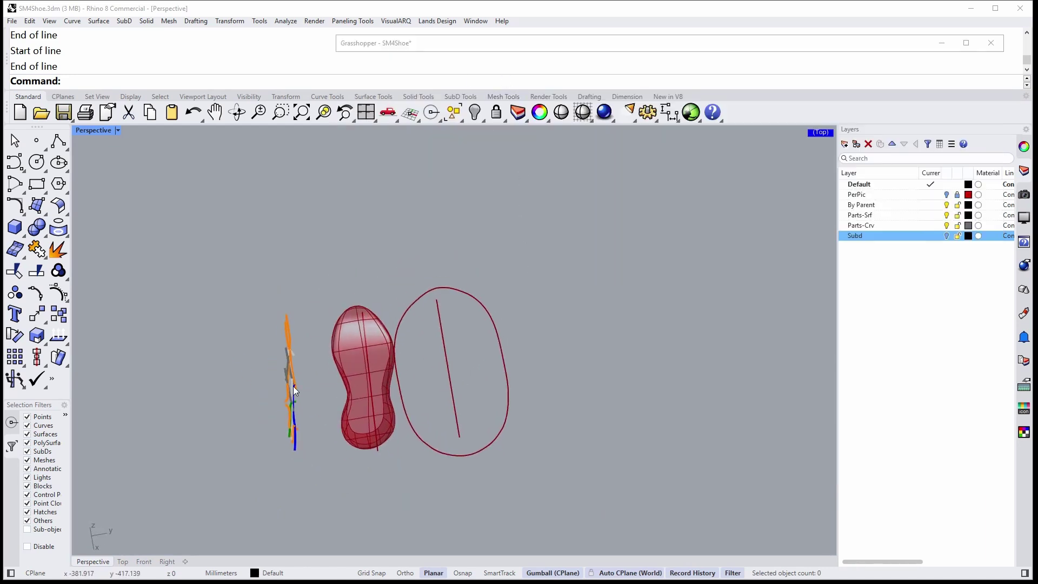
{"action": "right_click_drag", "start_coordinate": [522, 160], "coordinate": [509, 439]}
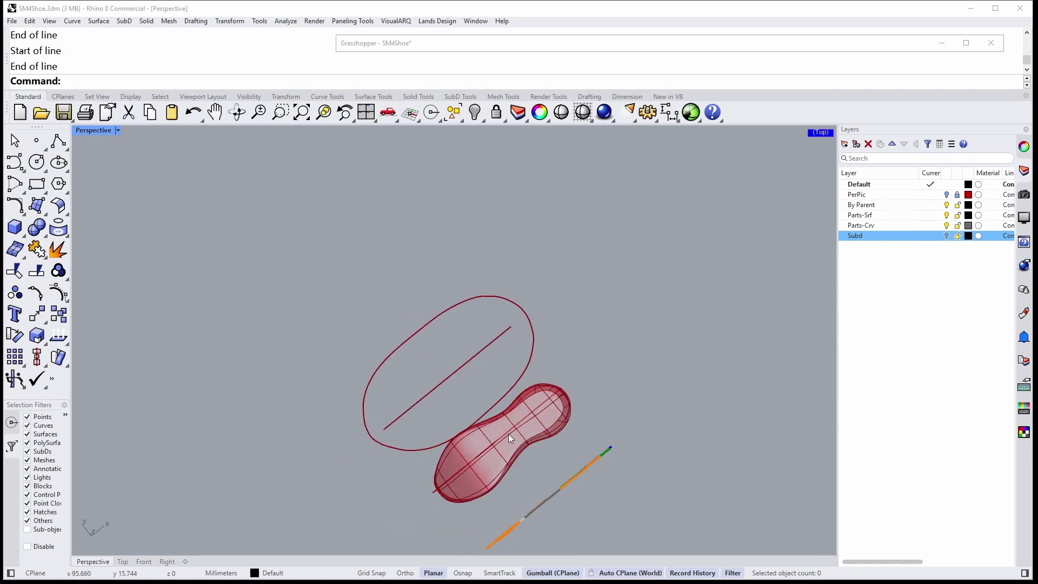
{"action": "right_click_drag", "start_coordinate": [509, 440], "coordinate": [466, 260]}
Set ShapeMap's Area input to False
{"action": "double_click", "coordinate": [496, 48]}
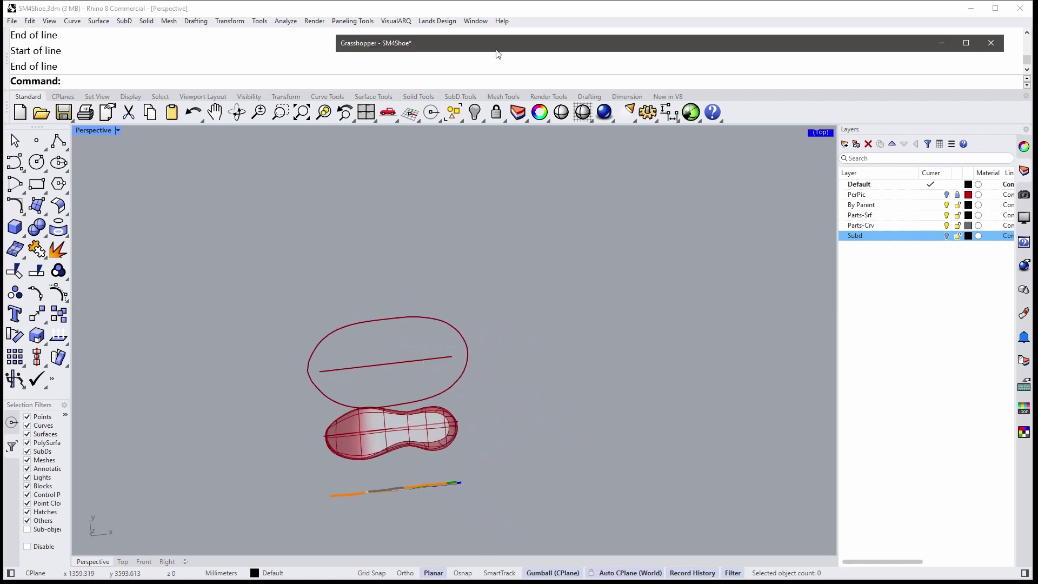
{"action": "right_click_drag", "start_coordinate": [688, 352], "coordinate": [669, 339]}
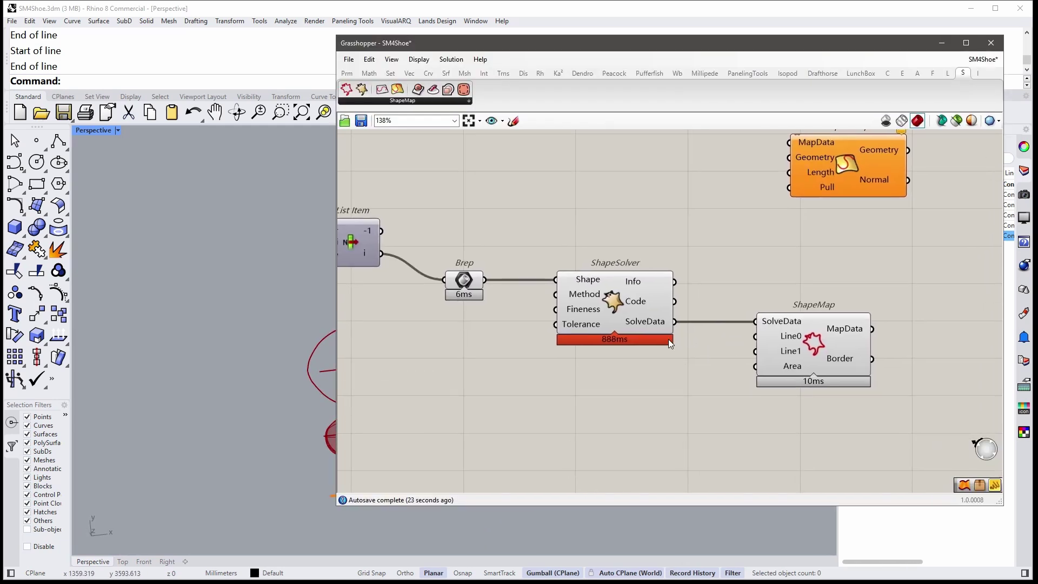
{"action": "right_click", "coordinate": [790, 363]}
{"action": "mouse_move", "coordinate": [826, 470]}
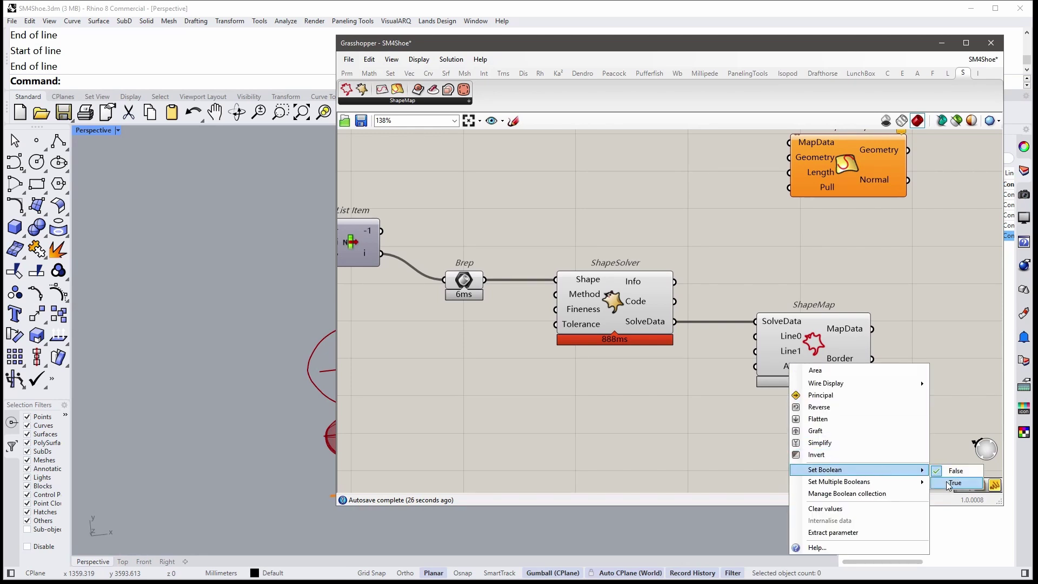
{"action": "left_click", "coordinate": [939, 476]}
{"action": "left_click_drag", "start_coordinate": [523, 49], "coordinate": [558, 53]}
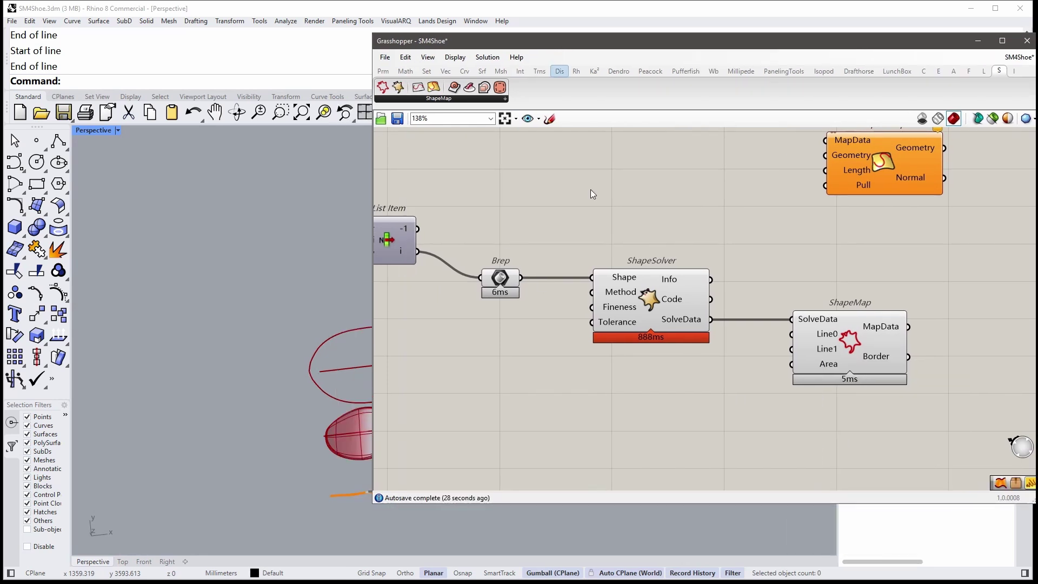
Redraw Line1 across the sole and orbit to inspect the rounder oval
{"action": "right_click", "coordinate": [821, 360]}
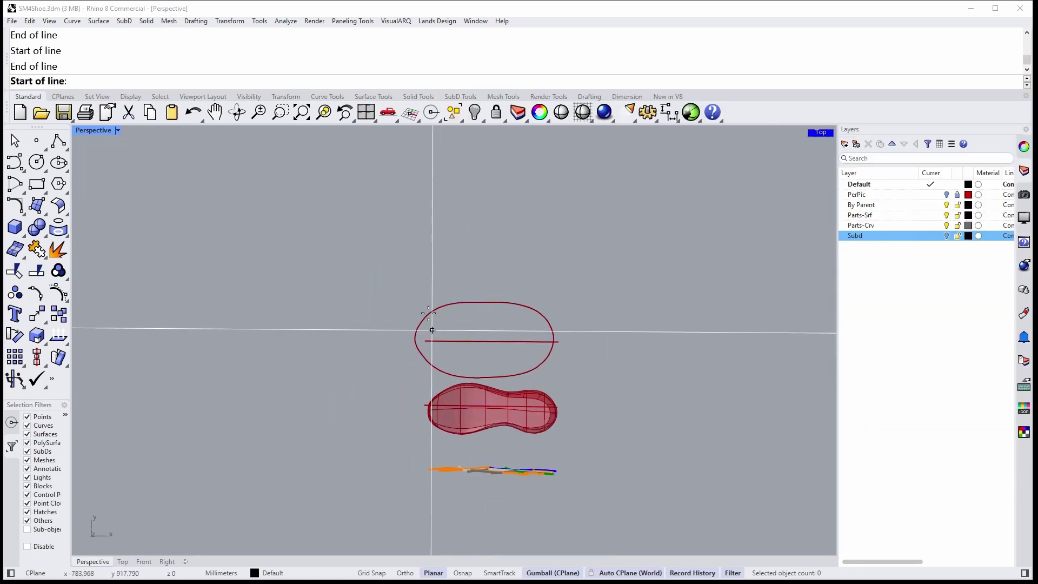
{"action": "left_click", "coordinate": [426, 297]}
{"action": "left_click", "coordinate": [586, 300]}
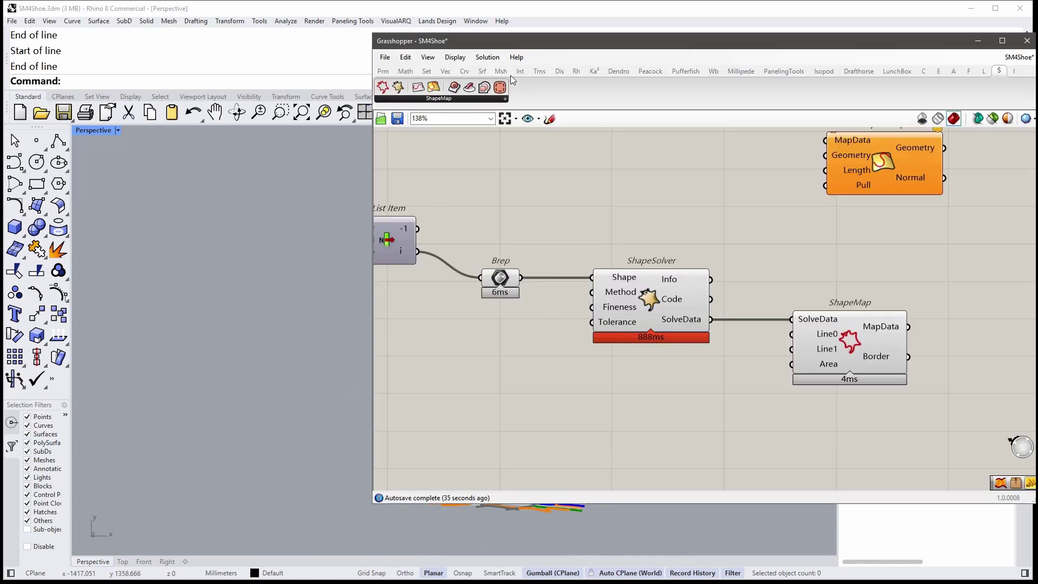
{"action": "double_click", "coordinate": [527, 41]}
{"action": "mouse_move", "coordinate": [476, 260]}
{"action": "right_mouse_down"}
{"action": "mouse_move", "coordinate": [471, 289]}
{"action": "mouse_move", "coordinate": [362, 296]}
{"action": "right_mouse_up"}
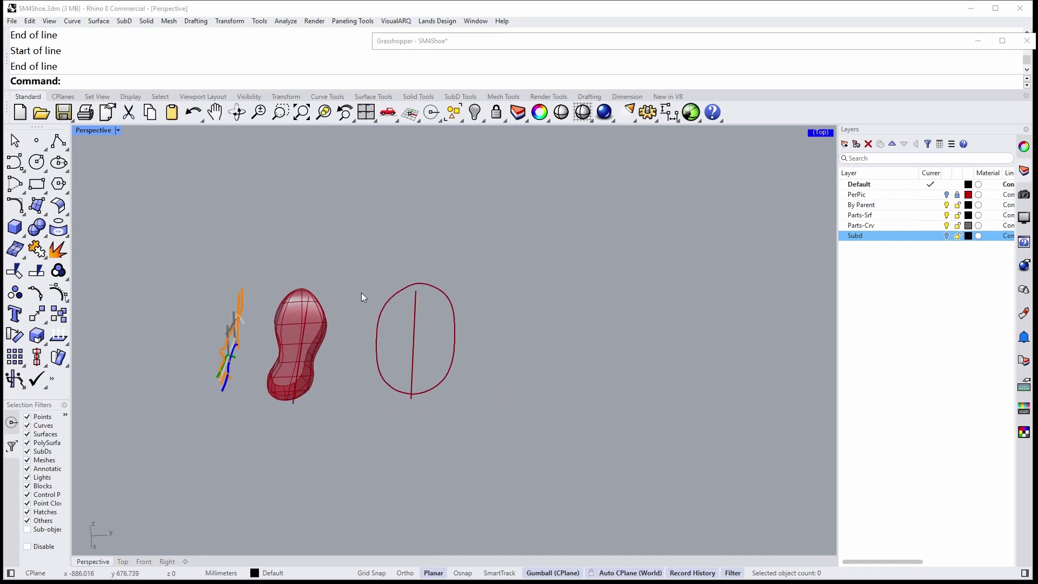
{"action": "right_click_drag", "start_coordinate": [362, 296], "coordinate": [482, 370]}
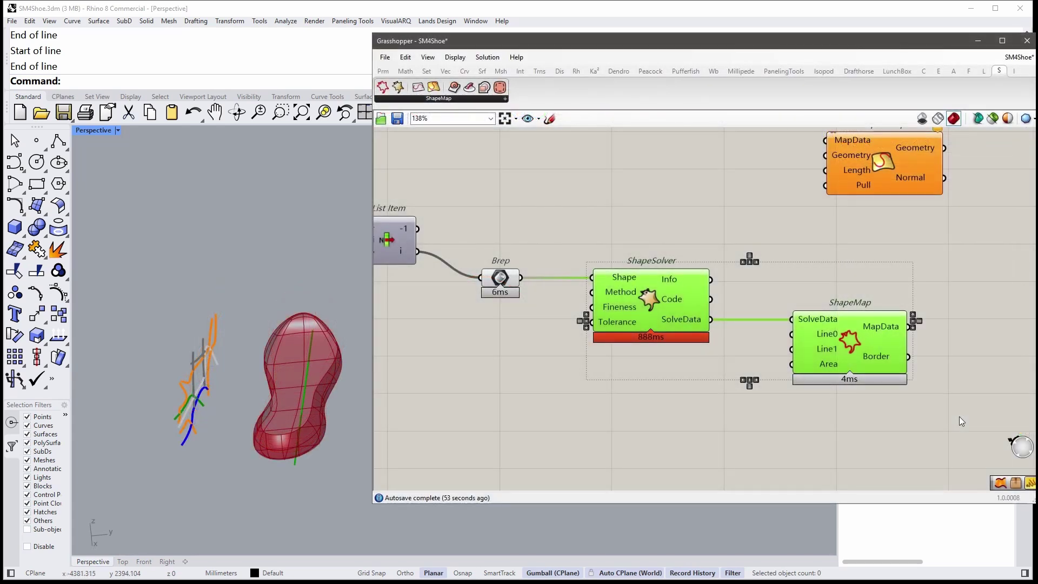
Add Boundary Surfaces and wire ShapeMap's Border output into its E input
{"action": "left_click", "coordinate": [891, 398]}
{"action": "scroll", "coordinate": [780, 410], "scroll_direction": "down", "scroll_amount": 1}
{"action": "right_click_drag", "start_coordinate": [328, 342], "coordinate": [203, 304]}
{"action": "right_click_drag", "start_coordinate": [779, 340], "coordinate": [664, 317]}
{"action": "double_click", "coordinate": [835, 351]}
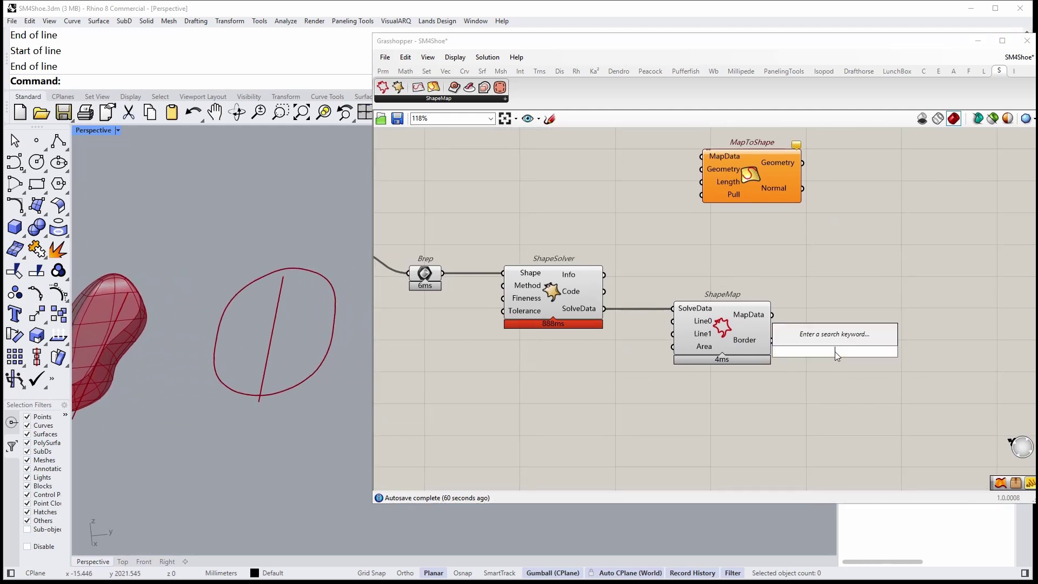
{"action": "type", "text": "boundary"}
{"action": "left_click", "coordinate": [822, 340]}
{"action": "scroll", "coordinate": [783, 339], "scroll_direction": "up", "scroll_amount": 1}
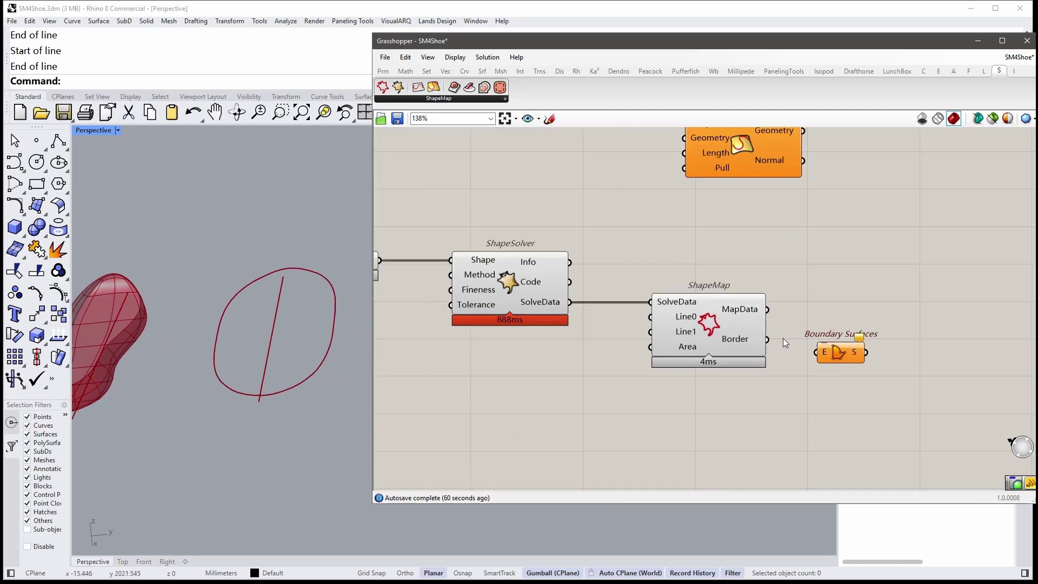
{"action": "left_click_drag", "start_coordinate": [767, 339], "coordinate": [818, 352]}
{"action": "left_click", "coordinate": [844, 345]}
{"action": "left_click", "coordinate": [828, 367]}
{"action": "scroll", "coordinate": [826, 367], "scroll_direction": "down", "scroll_amount": 2}
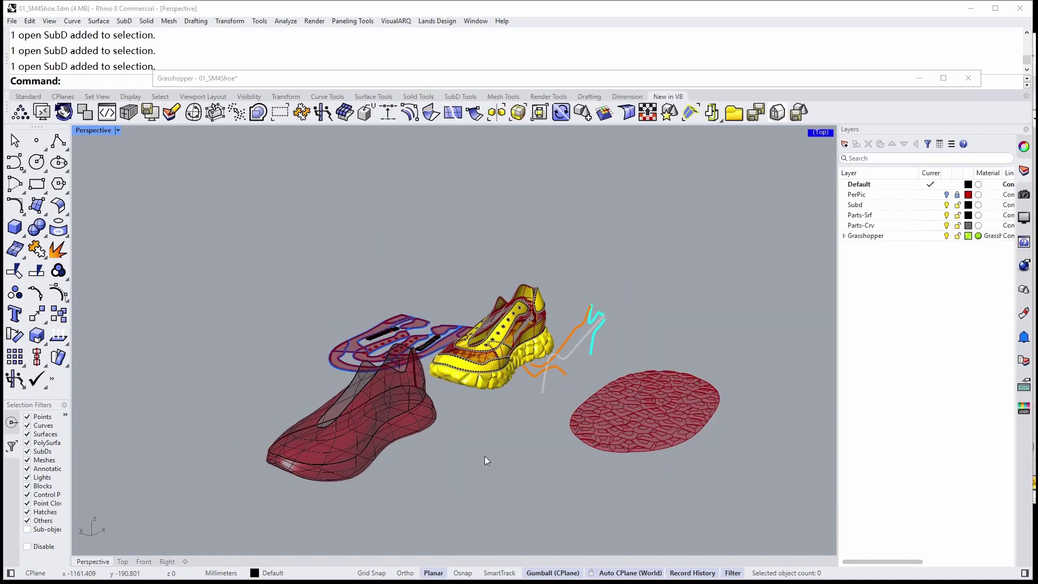
{"action": "mouse_move", "coordinate": [484, 456]}
{"action": "right_mouse_down"}
{"action": "mouse_move", "coordinate": [494, 339]}
{"action": "mouse_move", "coordinate": [630, 479]}
{"action": "mouse_move", "coordinate": [561, 351]}
{"action": "right_mouse_up"}
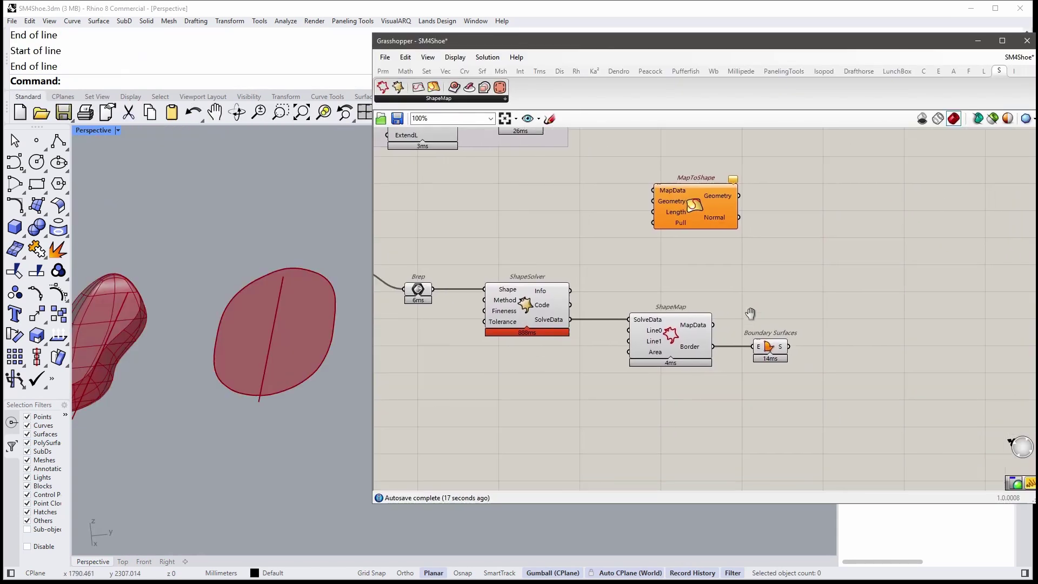
Add Populate Geometry with the Boundary Surfaces S output as its geometry
{"action": "right_click_drag", "start_coordinate": [905, 338], "coordinate": [832, 328]}
{"action": "double_click", "coordinate": [831, 329]}
{"action": "type", "text": "po"}
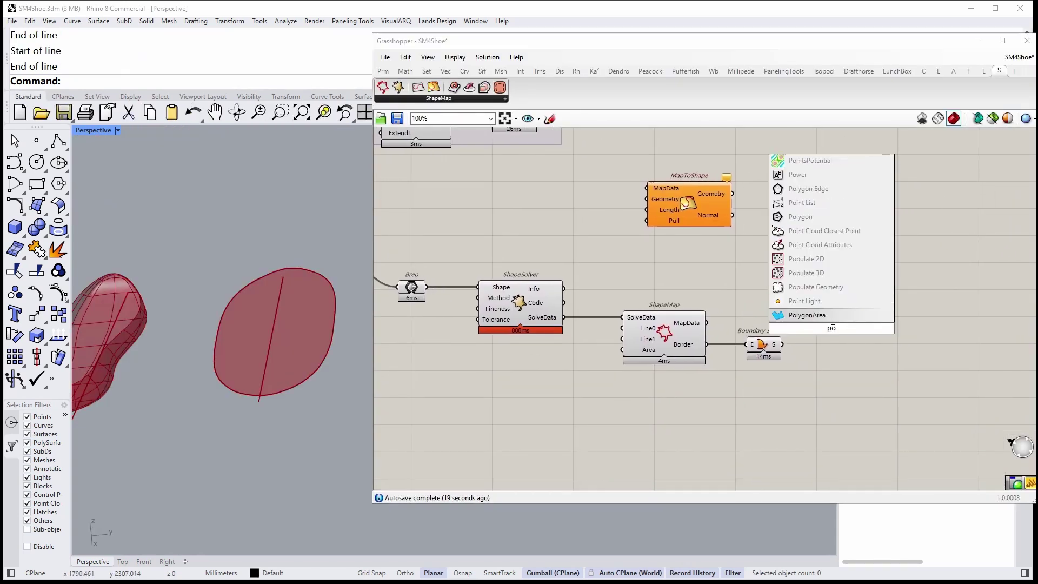
{"action": "key", "text": "BackSpace"}
{"action": "type", "text": "ca"}
{"action": "key", "text": "BackSpace"}
{"action": "key", "text": "BackSpace"}
{"action": "type", "text": "opu"}
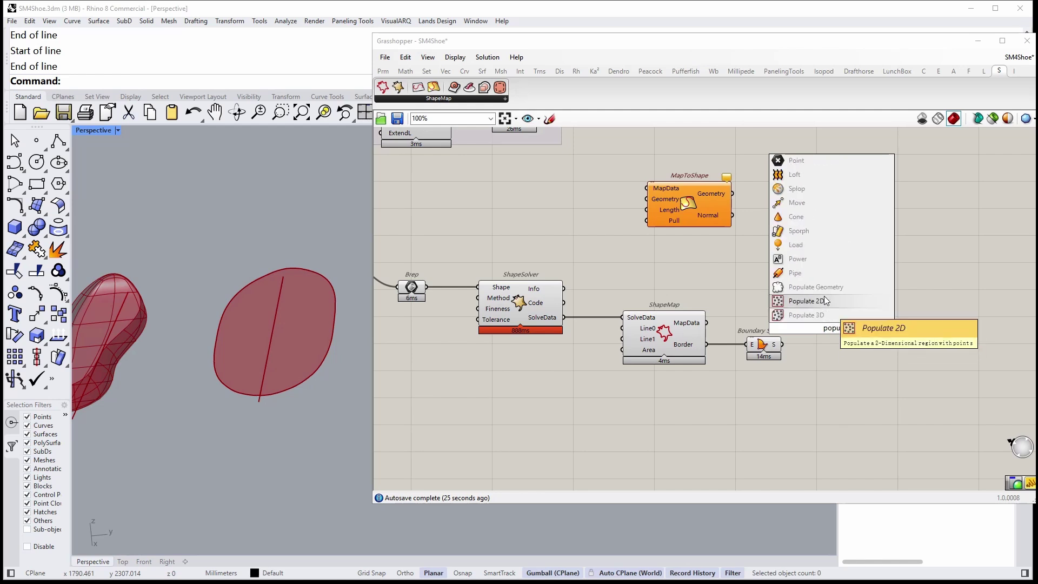
{"action": "left_click", "coordinate": [822, 289]}
{"action": "scroll", "coordinate": [836, 341], "scroll_direction": "up", "scroll_amount": 1}
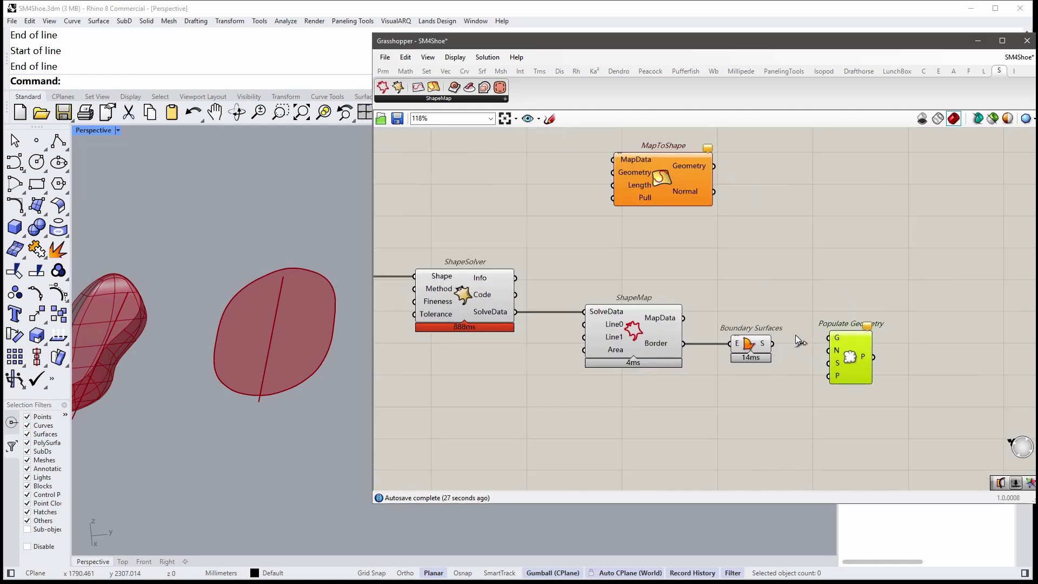
{"action": "left_click_drag", "start_coordinate": [805, 334], "coordinate": [838, 338]}
Feed the scattered points into a Voronoi component and arrange both components
{"action": "right_click_drag", "start_coordinate": [806, 342], "coordinate": [665, 329]}
{"action": "scroll", "coordinate": [796, 305], "scroll_direction": "up", "scroll_amount": 1}
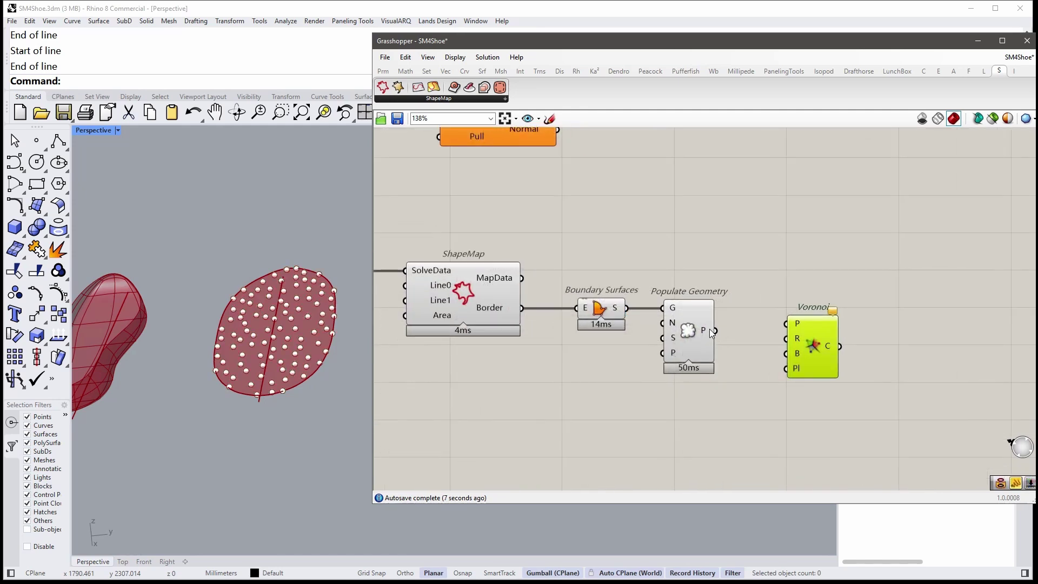
{"action": "mouse_move", "coordinate": [714, 330]}
{"action": "left_mouse_down"}
{"action": "mouse_move", "coordinate": [787, 324]}
{"action": "mouse_move", "coordinate": [780, 342]}
{"action": "mouse_move", "coordinate": [653, 363]}
{"action": "mouse_move", "coordinate": [674, 354]}
{"action": "left_mouse_up"}
{"action": "scroll", "coordinate": [829, 307], "scroll_direction": "down", "scroll_amount": 1}
{"action": "right_click_drag", "start_coordinate": [674, 353], "coordinate": [716, 339]}
{"action": "left_click", "coordinate": [737, 311]}
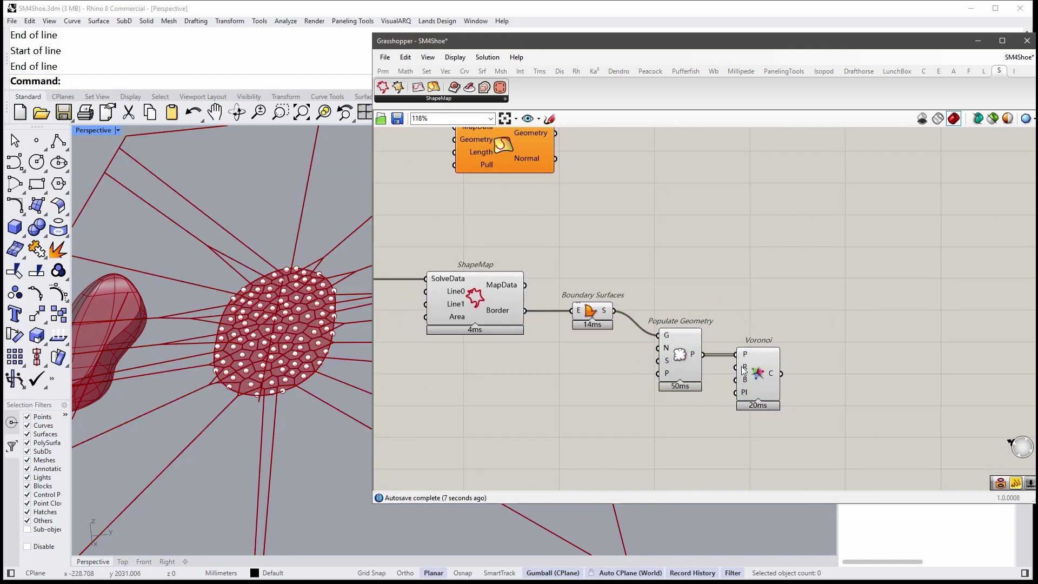
{"action": "left_click", "coordinate": [762, 375]}
{"action": "scroll", "coordinate": [347, 349], "scroll_direction": "up", "scroll_amount": 2}
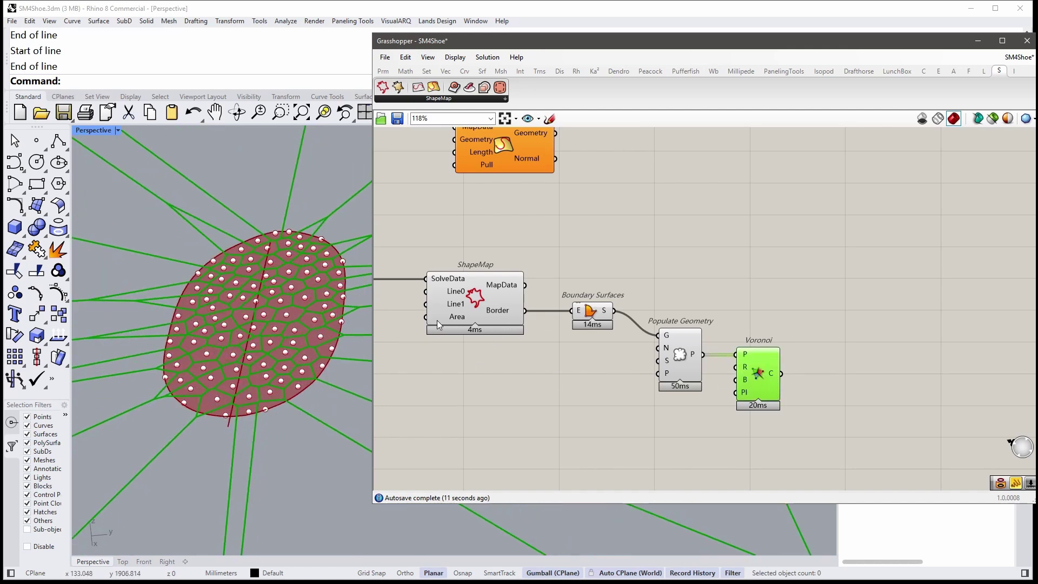
Add Project with Voronoi cells as curves and the boundary surface as target
{"action": "left_click", "coordinate": [824, 303]}
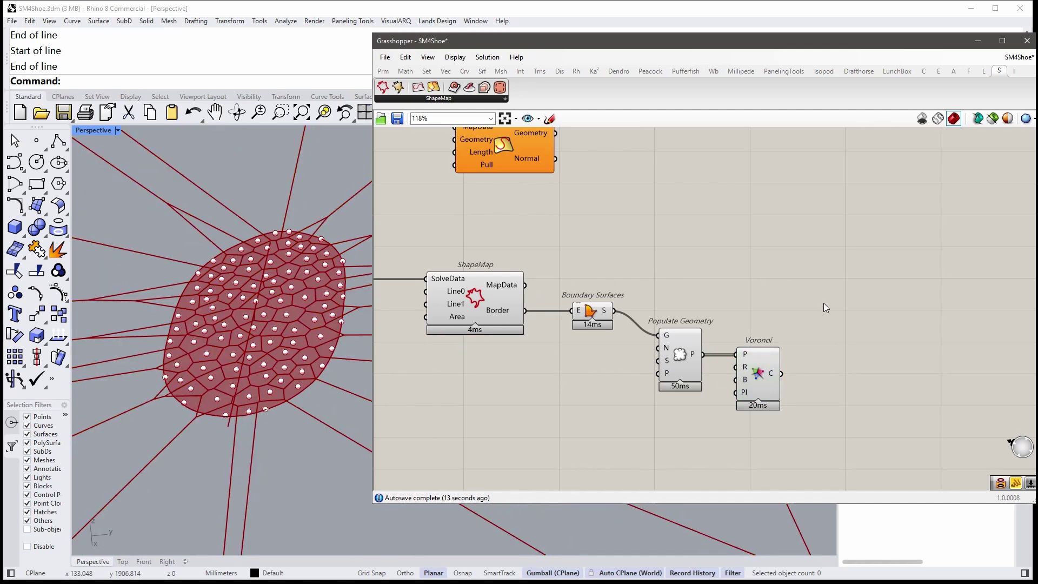
{"action": "double_click", "coordinate": [824, 302]}
{"action": "type", "text": "project"}
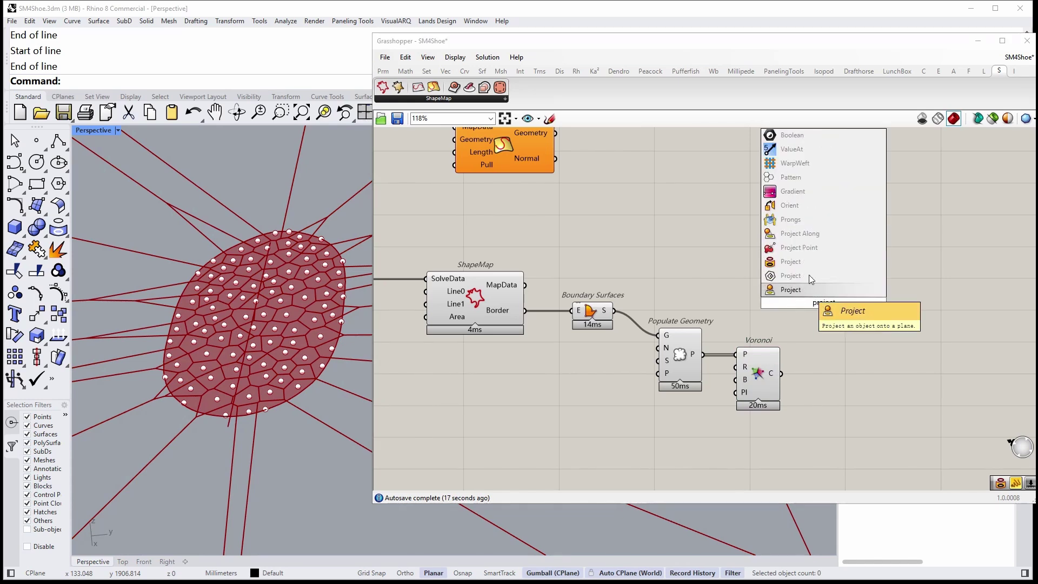
{"action": "left_click", "coordinate": [813, 262]}
{"action": "scroll", "coordinate": [845, 332], "scroll_direction": "up", "scroll_amount": 1}
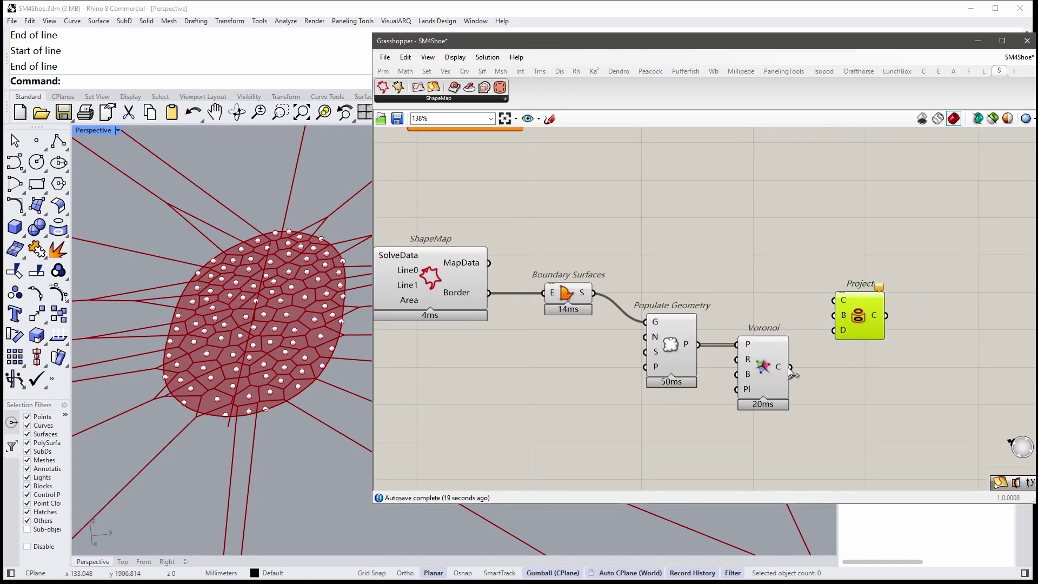
{"action": "left_click_drag", "start_coordinate": [774, 373], "coordinate": [819, 301]}
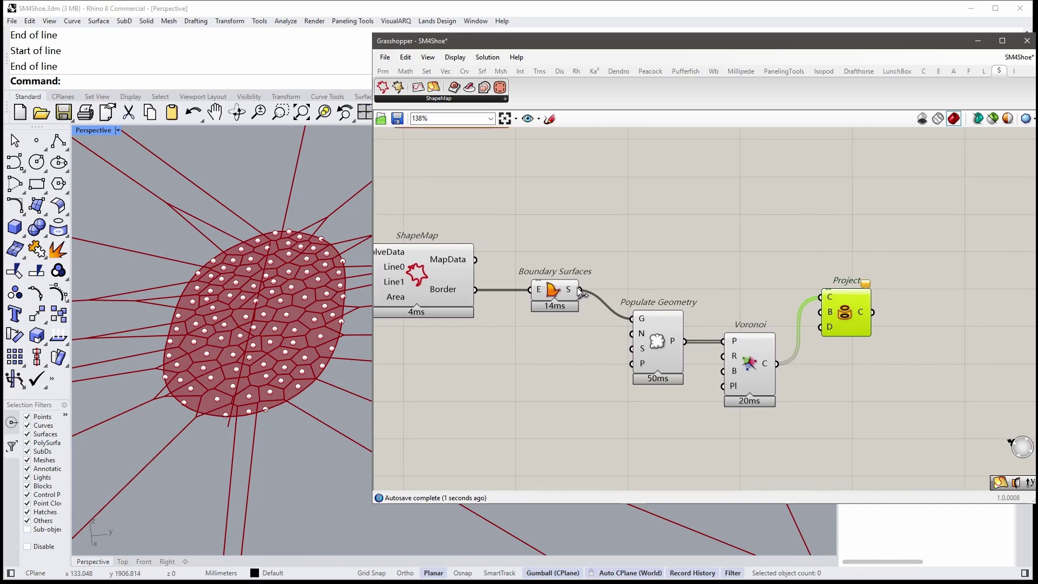
{"action": "mouse_move", "coordinate": [579, 288]}
{"action": "left_mouse_down"}
{"action": "mouse_move", "coordinate": [823, 312]}
{"action": "mouse_move", "coordinate": [853, 294]}
{"action": "left_mouse_up"}
{"action": "left_click", "coordinate": [854, 346]}
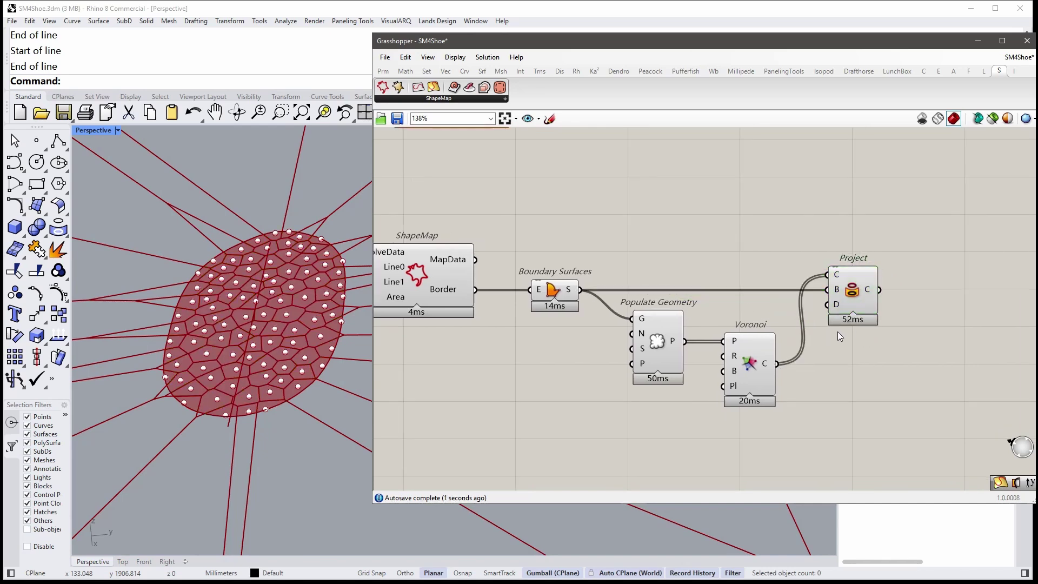
Disable preview for Populate Geometry and Voronoi
{"action": "mouse_move", "coordinate": [768, 234]}
{"action": "left_mouse_down"}
{"action": "mouse_move", "coordinate": [588, 399]}
{"action": "mouse_move", "coordinate": [650, 397]}
{"action": "left_mouse_up"}
{"action": "middle_click", "coordinate": [754, 325]}
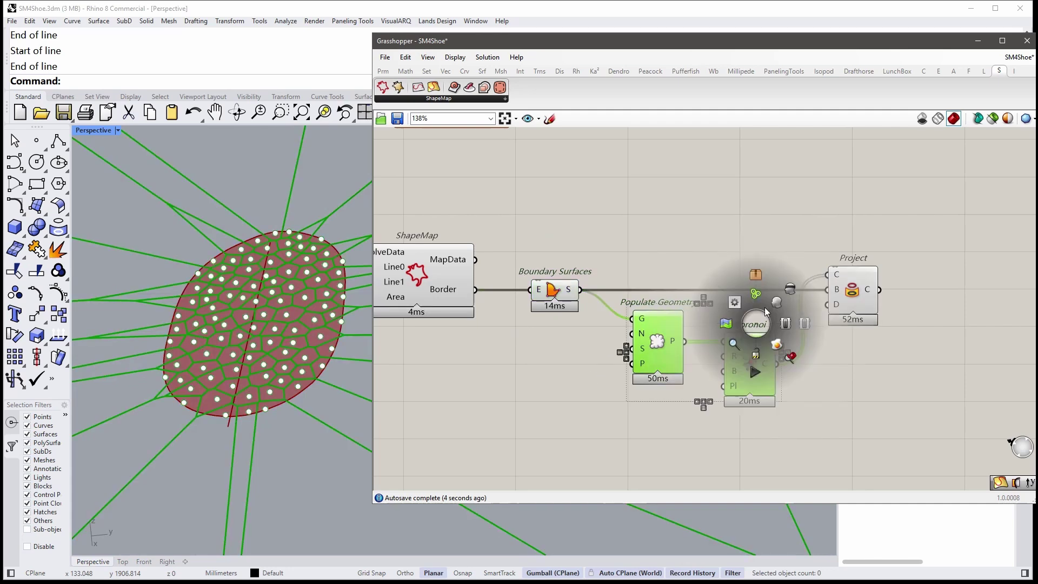
{"action": "left_click", "coordinate": [788, 289]}
{"action": "scroll", "coordinate": [785, 300], "scroll_direction": "down", "scroll_amount": 2}
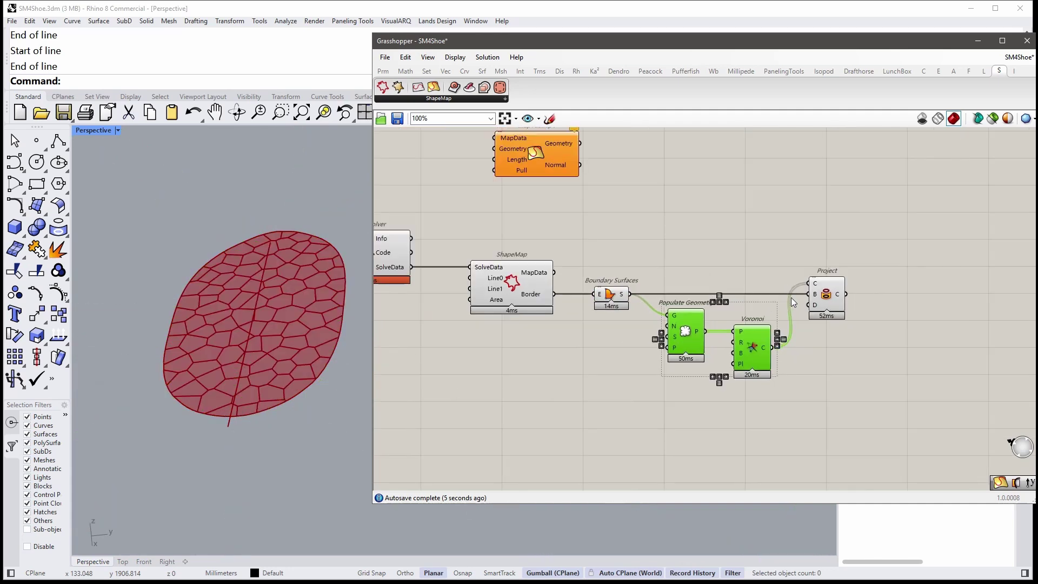
{"action": "scroll", "coordinate": [791, 297], "scroll_direction": "down", "scroll_amount": 2}
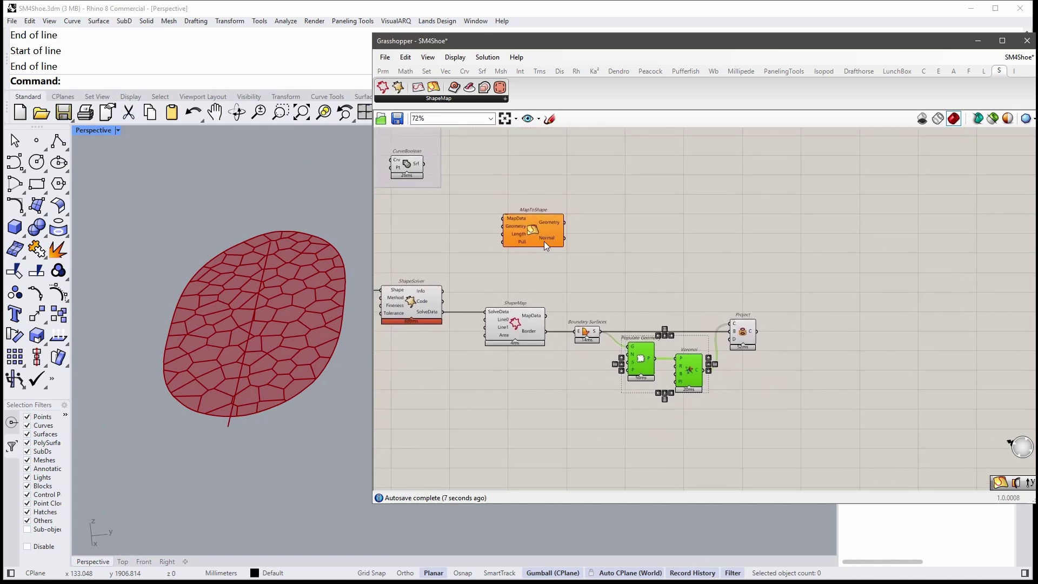
Move MapToShape aside and wire ShapeMap's MapData into it
{"action": "left_click_drag", "start_coordinate": [541, 241], "coordinate": [859, 301]}
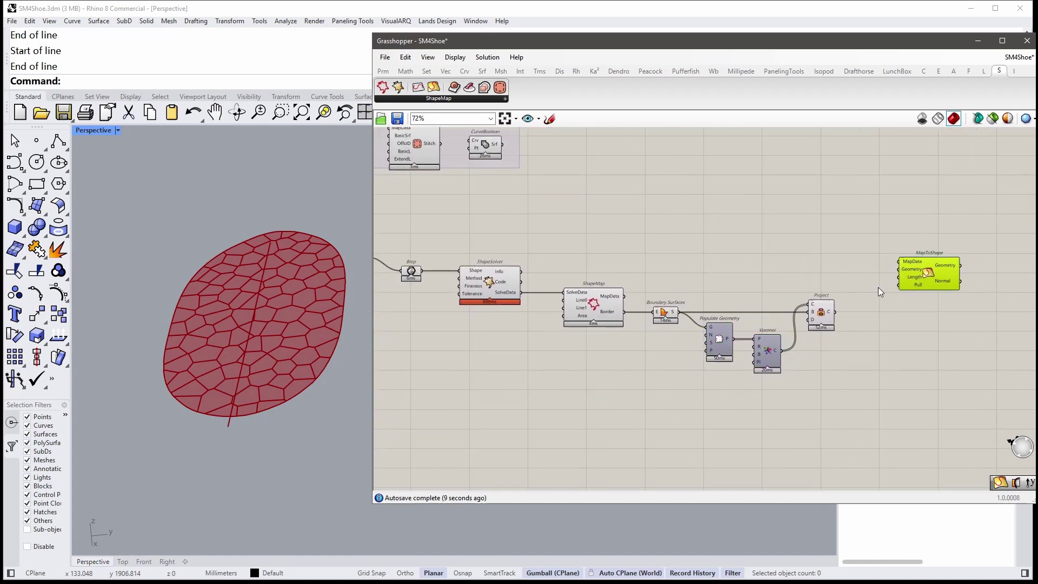
{"action": "right_click_drag", "start_coordinate": [615, 293], "coordinate": [774, 290]}
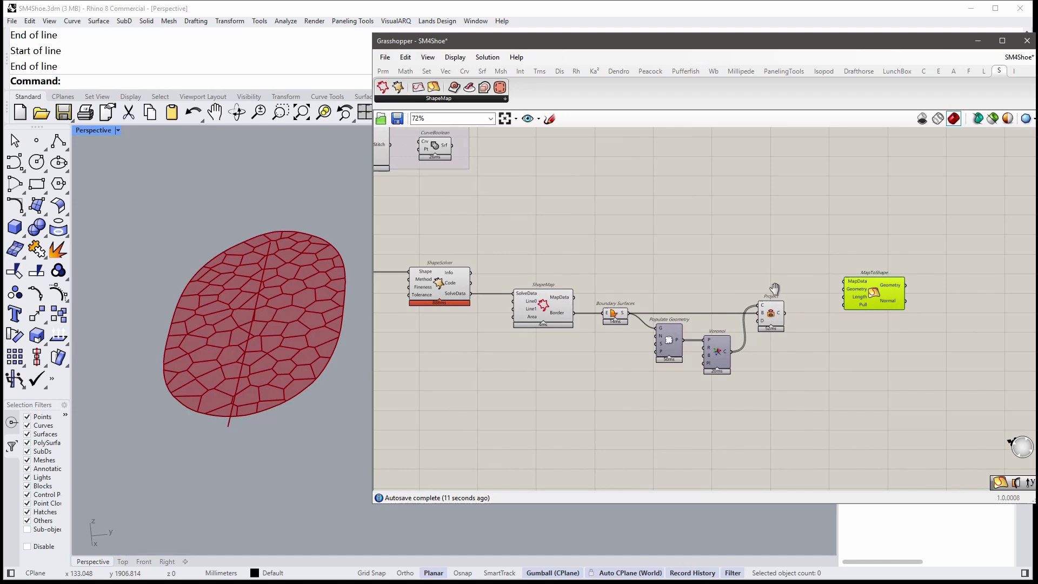
{"action": "right_click_drag", "start_coordinate": [775, 290], "coordinate": [764, 290]}
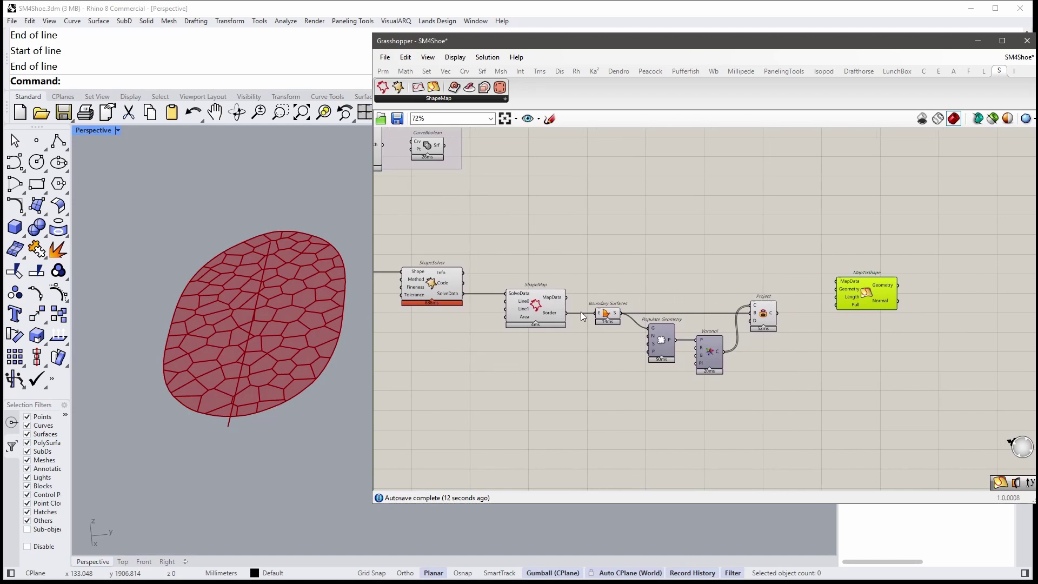
{"action": "scroll", "coordinate": [558, 303], "scroll_direction": "up", "scroll_amount": 2}
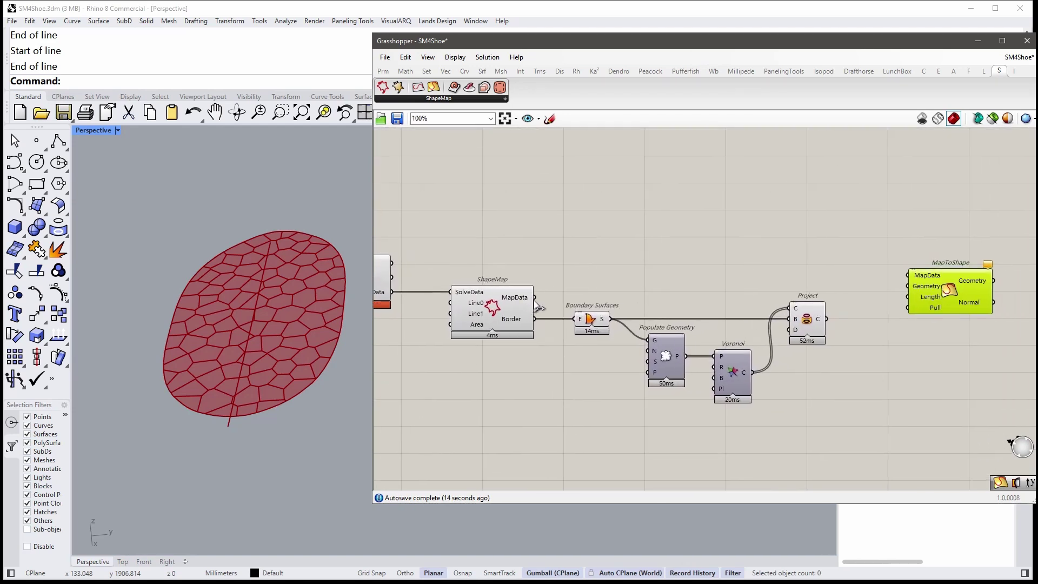
{"action": "mouse_move", "coordinate": [534, 297]}
{"action": "left_mouse_down"}
{"action": "mouse_move", "coordinate": [865, 284]}
{"action": "mouse_move", "coordinate": [908, 277]}
{"action": "mouse_move", "coordinate": [900, 255]}
{"action": "left_mouse_up"}
{"action": "right_click_drag", "start_coordinate": [880, 320], "coordinate": [783, 322]}
{"action": "scroll", "coordinate": [774, 323], "scroll_direction": "up", "scroll_amount": 1}
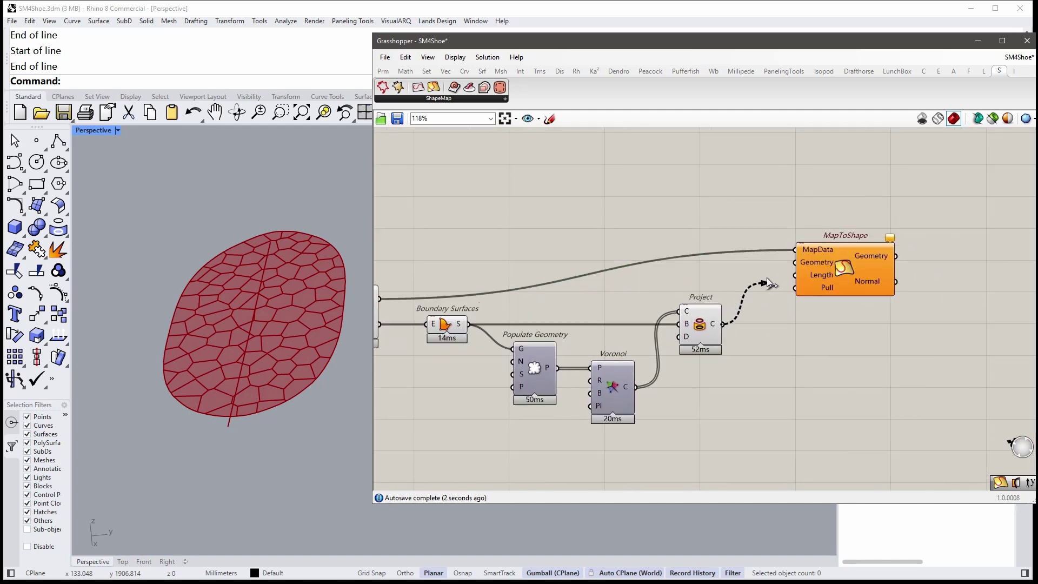
Feed projected curves into MapToShape's flattened Geometry input and check the mapped shoe
{"action": "left_click_drag", "start_coordinate": [724, 324], "coordinate": [795, 262]}
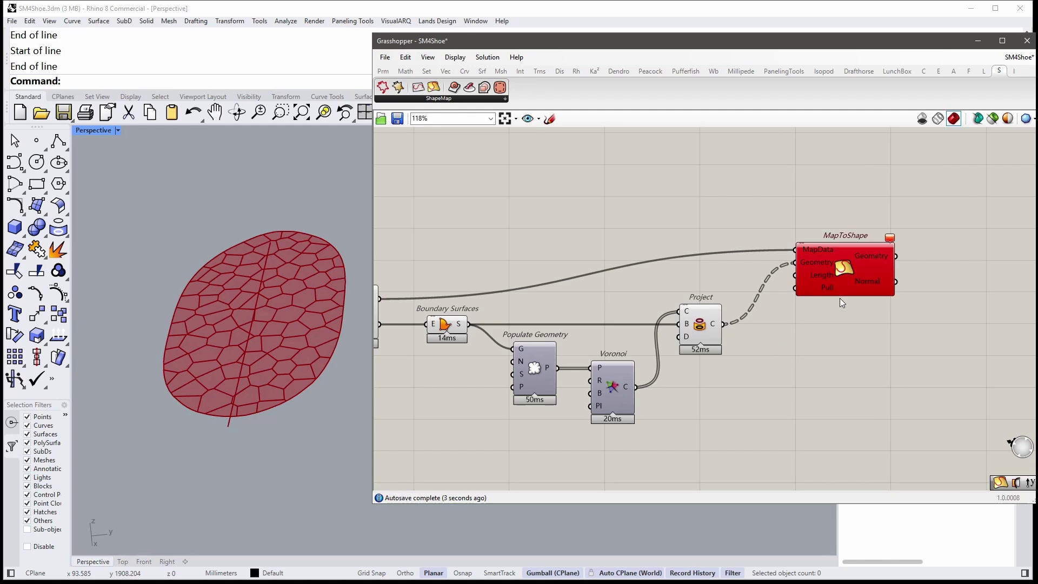
{"action": "right_click", "coordinate": [817, 261]}
{"action": "left_click", "coordinate": [853, 346]}
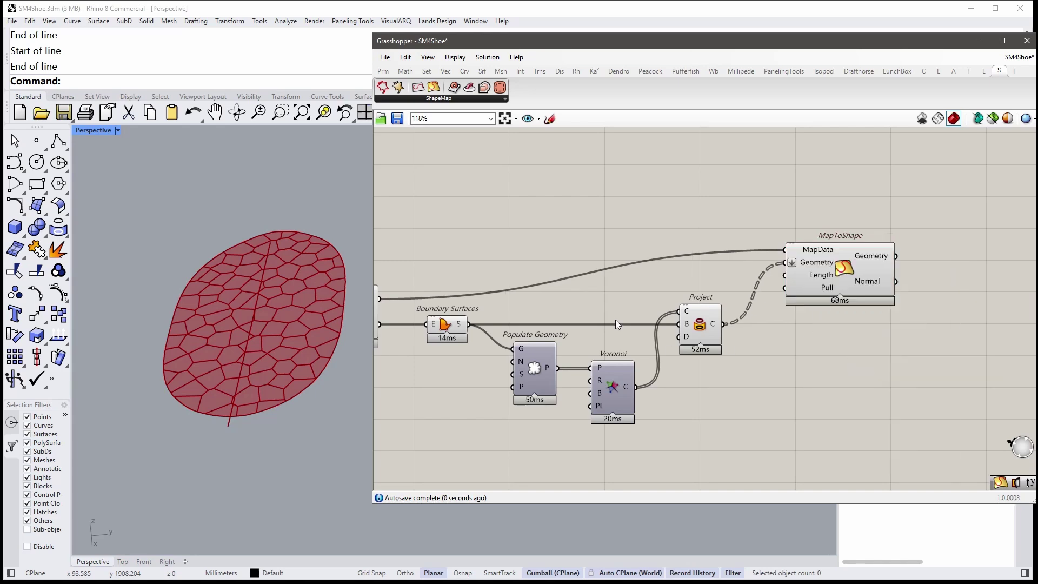
{"action": "scroll", "coordinate": [516, 406], "scroll_direction": "down", "scroll_amount": 3}
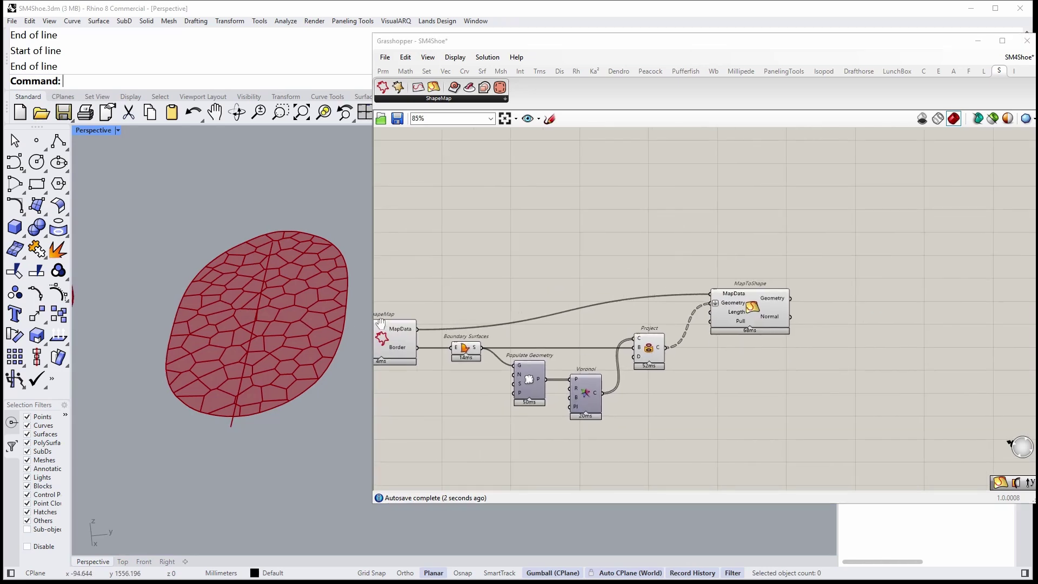
{"action": "mouse_move", "coordinate": [206, 338]}
{"action": "right_mouse_down"}
{"action": "mouse_move", "coordinate": [232, 248]}
{"action": "mouse_move", "coordinate": [369, 350]}
{"action": "right_mouse_up"}
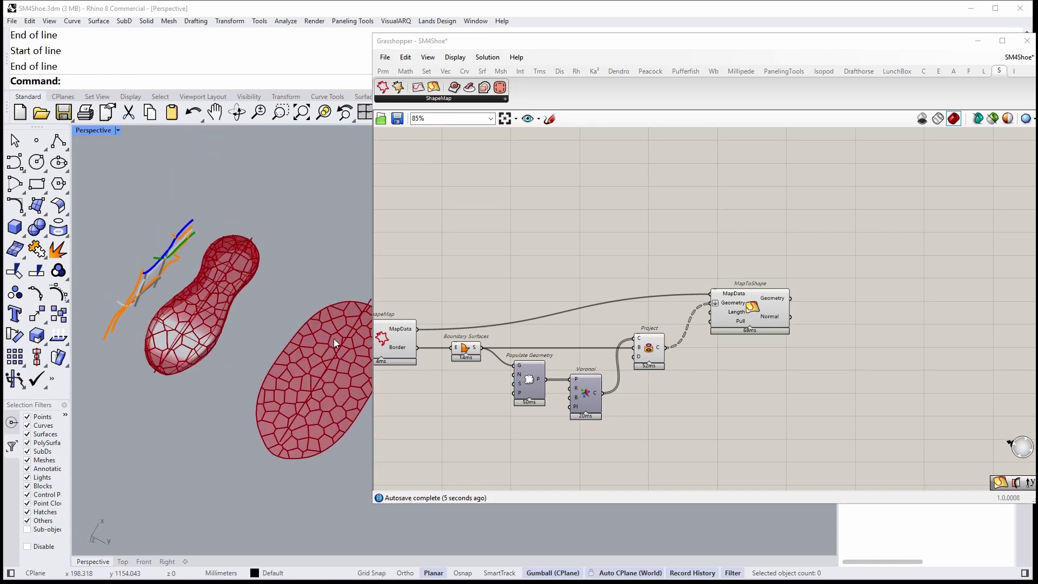
{"action": "scroll", "coordinate": [792, 337], "scroll_direction": "up", "scroll_amount": 1}
{"action": "left_click", "coordinate": [763, 285]}
{"action": "left_click", "coordinate": [753, 370]}
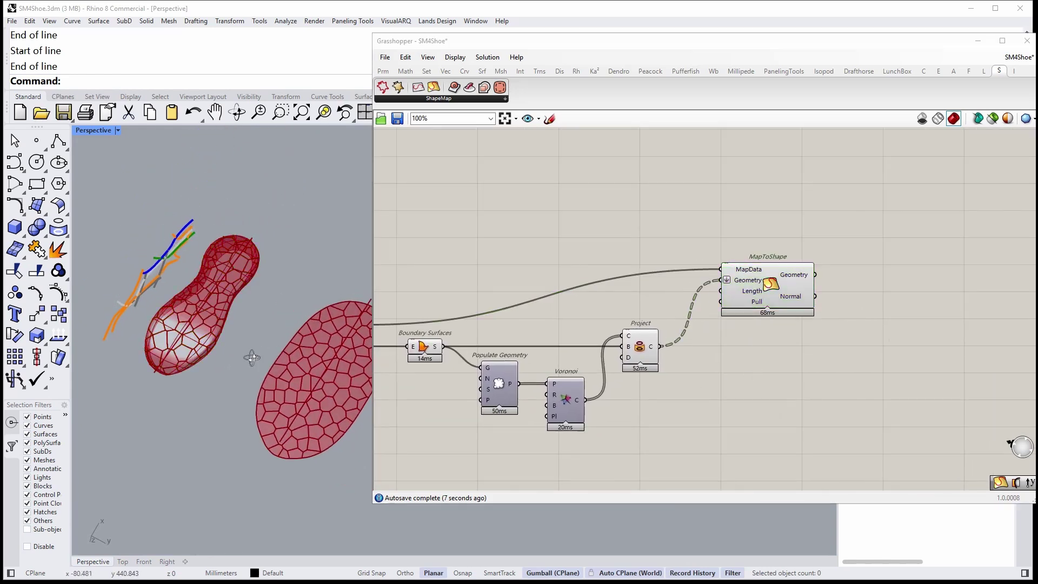
Inspect the Voronoi pattern mapped onto the shoe from several angles, with MapToShape highlighted
{"action": "mouse_move", "coordinate": [250, 396]}
{"action": "right_mouse_down"}
{"action": "mouse_move", "coordinate": [266, 333]}
{"action": "mouse_move", "coordinate": [234, 352]}
{"action": "right_mouse_up"}
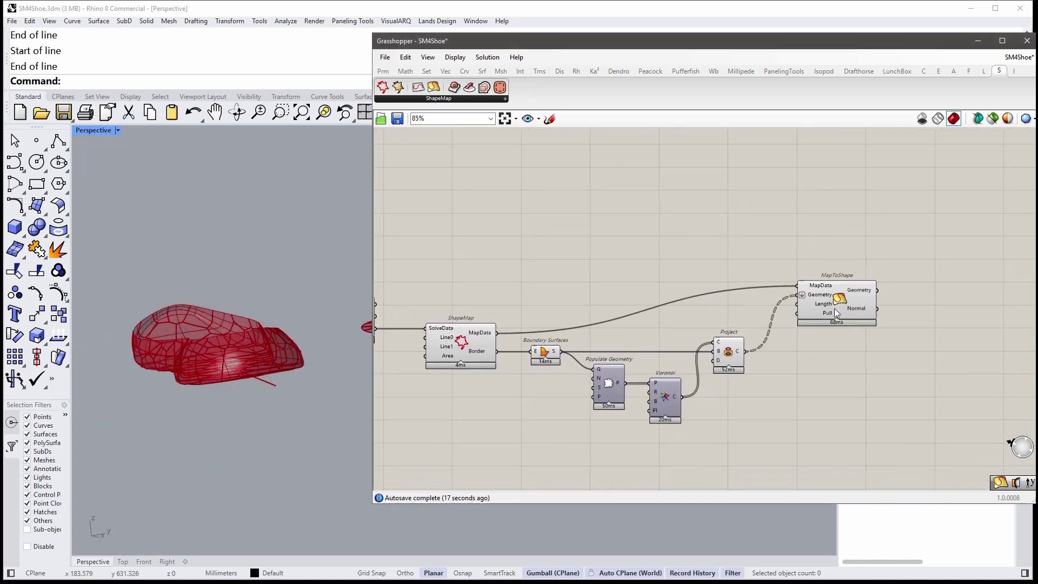
{"action": "left_click_drag", "start_coordinate": [835, 317], "coordinate": [830, 365]}
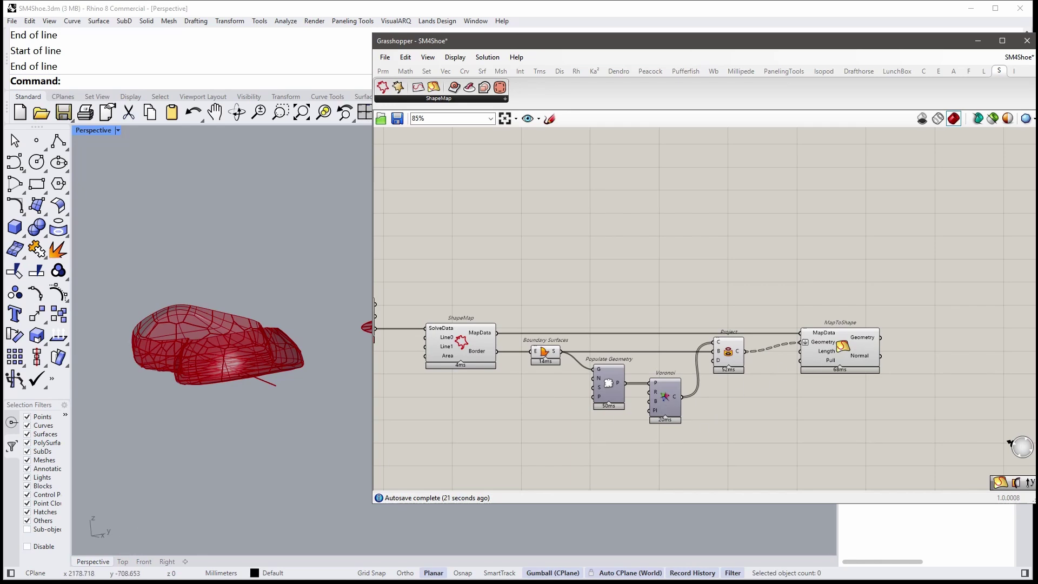
{"action": "left_click", "coordinate": [833, 350]}
{"action": "right_click_drag", "start_coordinate": [185, 397], "coordinate": [243, 340]}
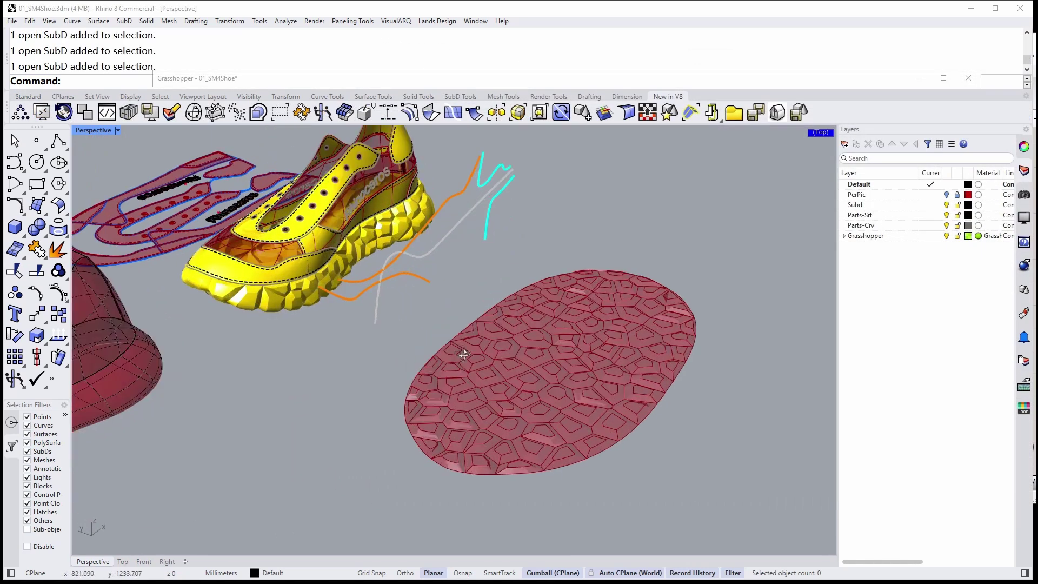
{"action": "right_click_drag", "start_coordinate": [354, 335], "coordinate": [392, 413]}
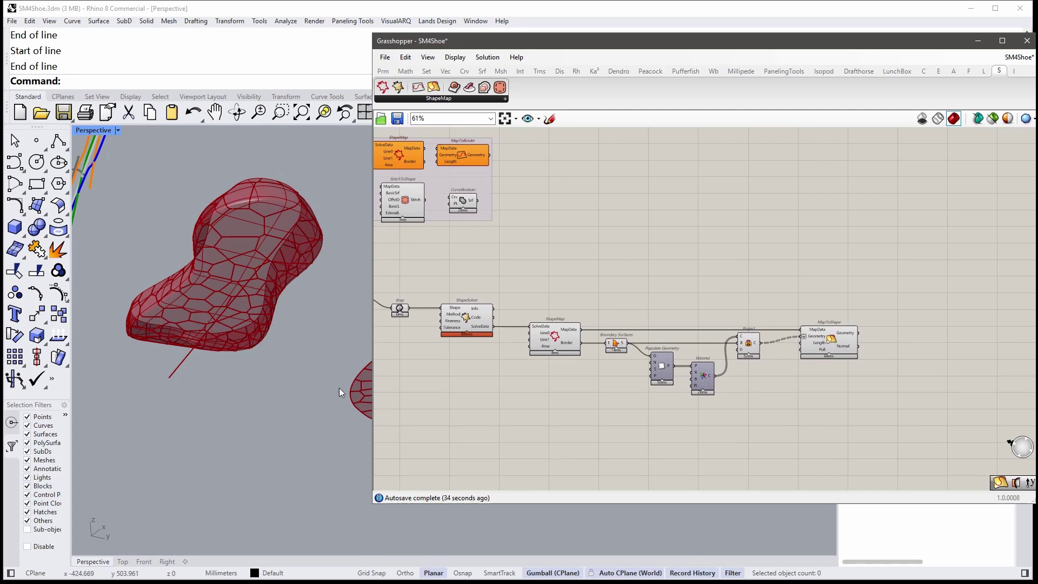
{"action": "right_click_drag", "start_coordinate": [340, 383], "coordinate": [281, 366]}
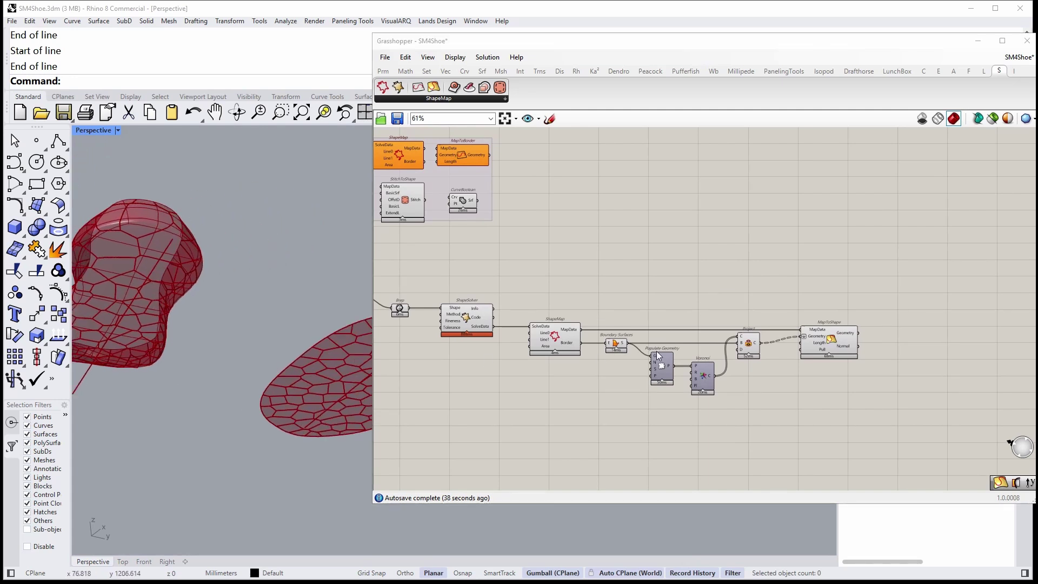
{"action": "scroll", "coordinate": [679, 313], "scroll_direction": "down", "scroll_amount": 3}
{"action": "scroll", "coordinate": [532, 267], "scroll_direction": "up", "scroll_amount": 2}
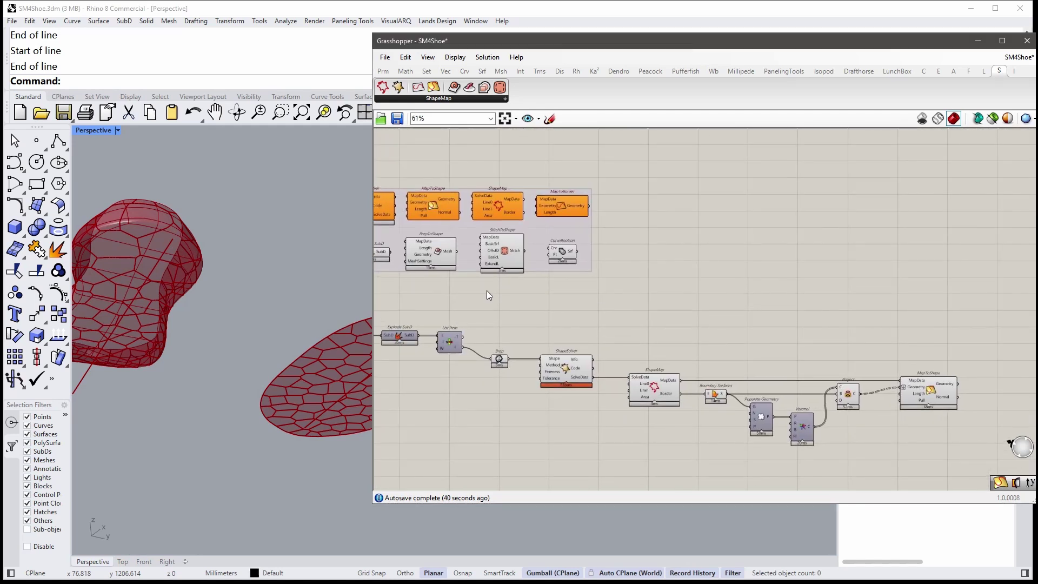
Pull BrepToShape out of the ShapeMap group and line it up above MapToShape
{"action": "right_click_drag", "start_coordinate": [572, 325], "coordinate": [569, 308]}
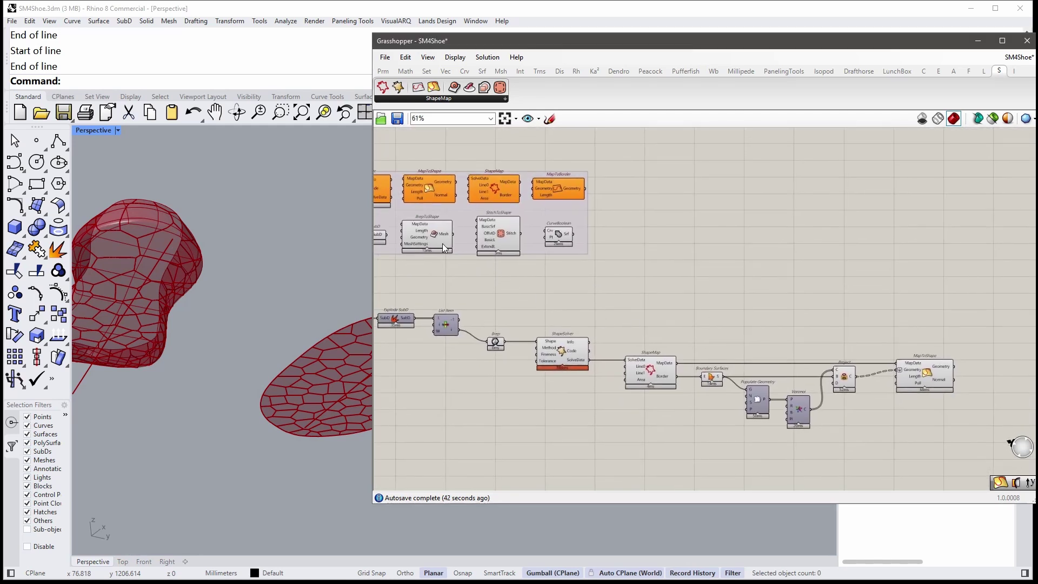
{"action": "left_click_drag", "start_coordinate": [434, 242], "coordinate": [939, 323]}
{"action": "scroll", "coordinate": [851, 321], "scroll_direction": "up", "scroll_amount": 1}
{"action": "scroll", "coordinate": [851, 321], "scroll_direction": "up", "scroll_amount": 1}
{"action": "left_click_drag", "start_coordinate": [863, 289], "coordinate": [845, 290]}
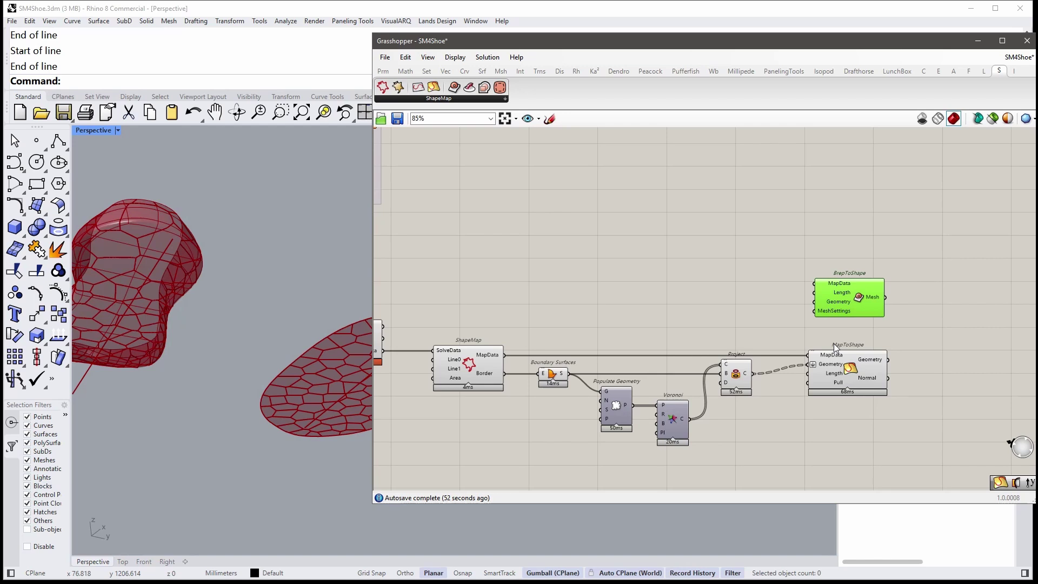
{"action": "right_click_drag", "start_coordinate": [786, 347], "coordinate": [763, 326]}
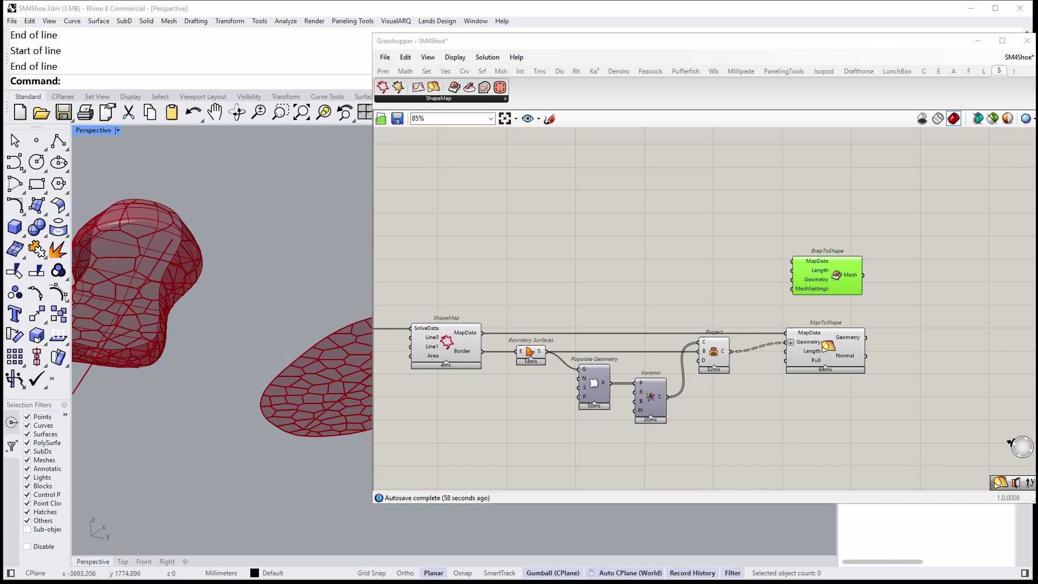
{"action": "right_click_drag", "start_coordinate": [866, 388], "coordinate": [811, 383]}
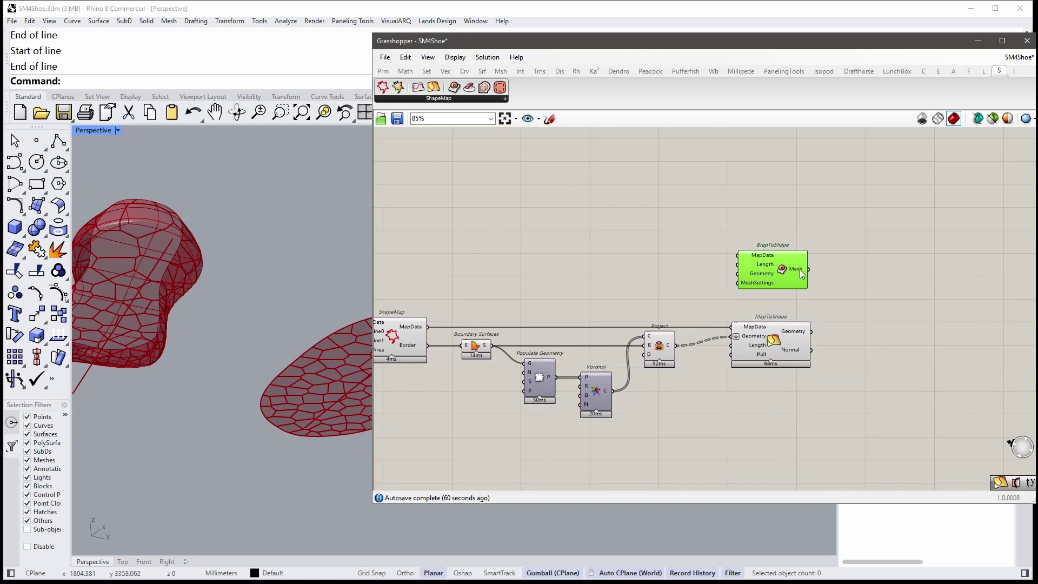
Move BrepToShape below MapToShape, then delete MapToShape
{"action": "left_click_drag", "start_coordinate": [800, 274], "coordinate": [813, 416]}
{"action": "mouse_move", "coordinate": [673, 402]}
{"action": "right_mouse_down"}
{"action": "mouse_move", "coordinate": [753, 368]}
{"action": "mouse_move", "coordinate": [701, 384]}
{"action": "right_mouse_up"}
{"action": "left_click_drag", "start_coordinate": [803, 340], "coordinate": [809, 291]}
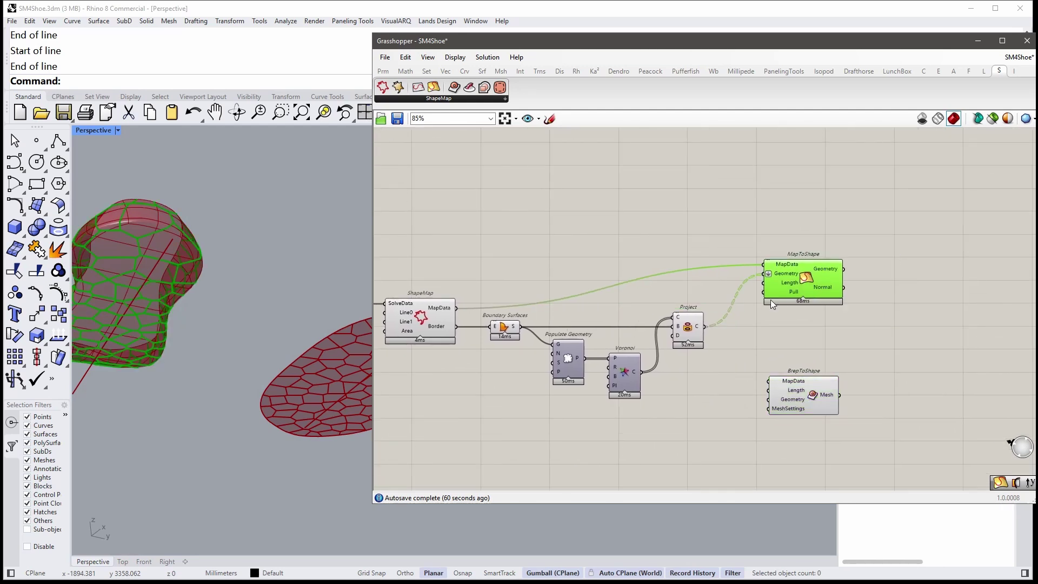
{"action": "left_click_drag", "start_coordinate": [853, 227], "coordinate": [777, 320]}
{"action": "key", "text": "Delete"}
Preview the Project curves around the sole, then delete the Project component
{"action": "right_click_drag", "start_coordinate": [707, 321], "coordinate": [723, 313]}
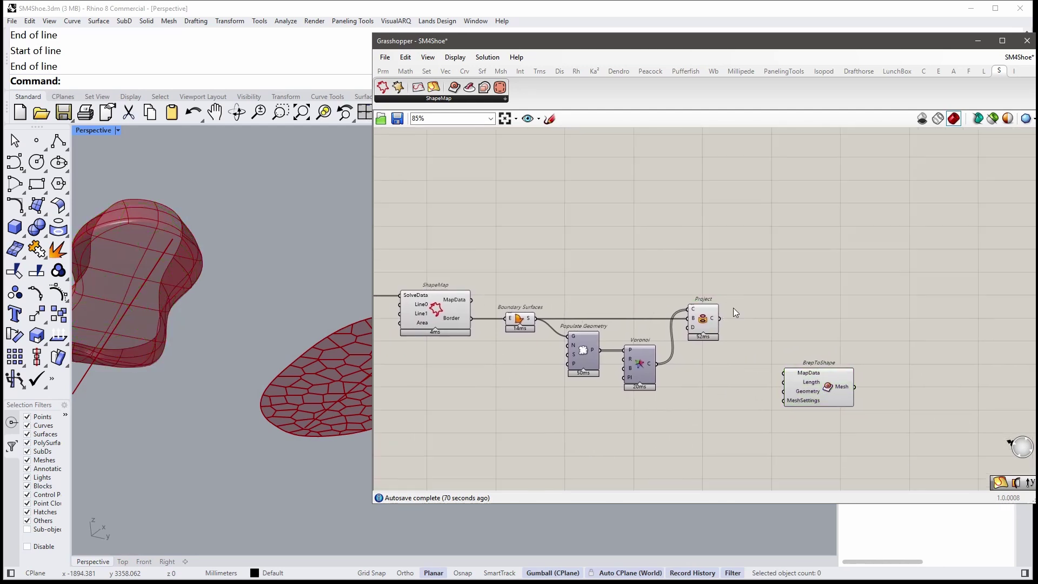
{"action": "left_click", "coordinate": [701, 320]}
{"action": "right_click_drag", "start_coordinate": [243, 284], "coordinate": [292, 268]}
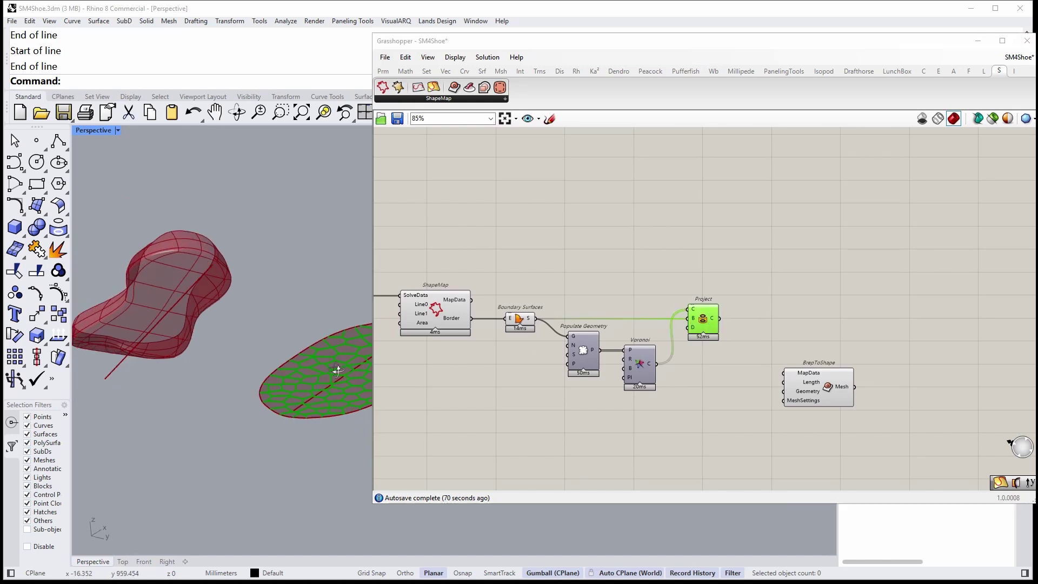
{"action": "right_click_drag", "start_coordinate": [306, 316], "coordinate": [294, 344]}
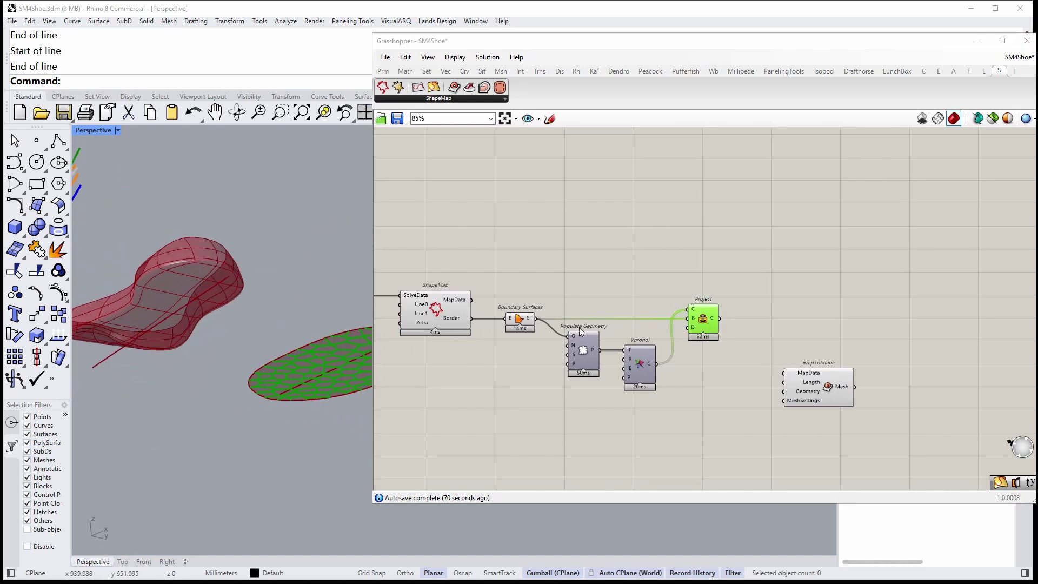
{"action": "left_click_drag", "start_coordinate": [751, 285], "coordinate": [697, 342]}
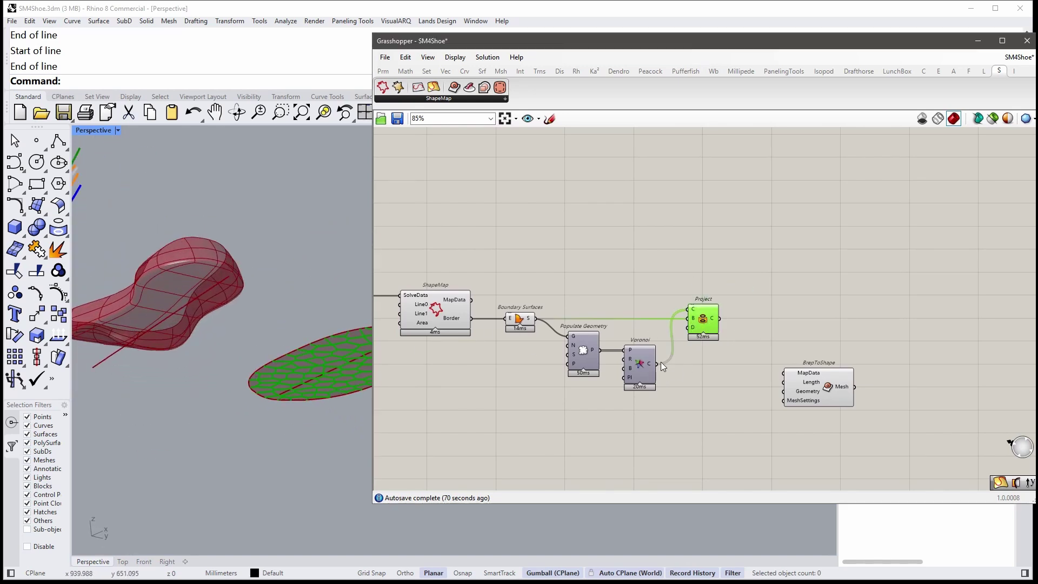
{"action": "key", "text": "Delete"}
Turn the Populate Geometry and Voronoi previews back on
{"action": "left_click", "coordinate": [643, 360]}
{"action": "middle_click", "coordinate": [642, 360]}
{"action": "left_click", "coordinate": [670, 342]}
{"action": "right_click_drag", "start_coordinate": [305, 329], "coordinate": [290, 339]}
{"action": "scroll", "coordinate": [296, 339], "scroll_direction": "up", "scroll_amount": 5}
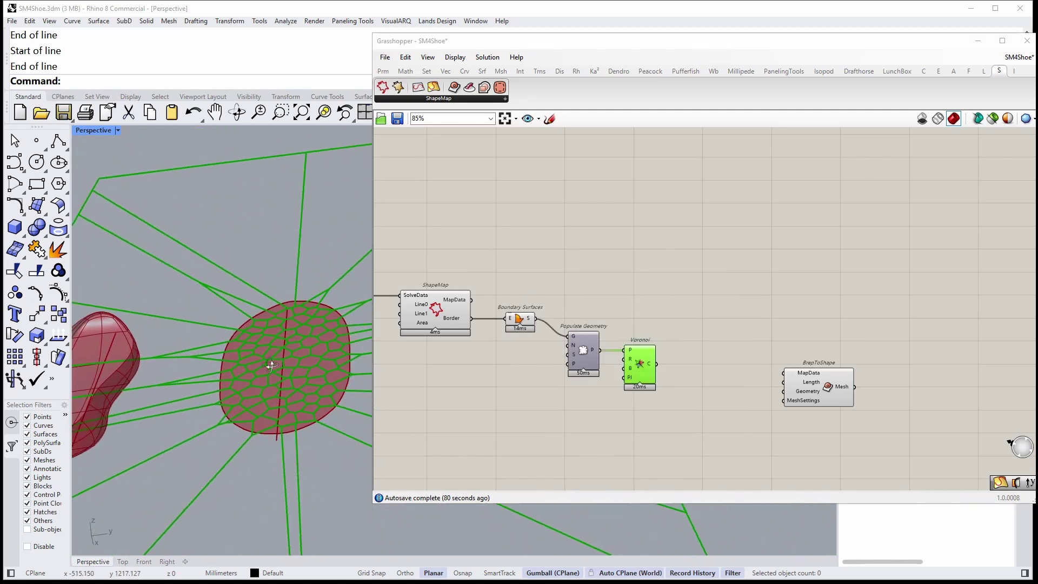
Add Surface Split, with Boundary Surfaces into S and the Voronoi curves into C
{"action": "double_click", "coordinate": [624, 280]}
{"action": "type", "text": "surface"}
{"action": "left_click", "coordinate": [616, 242]}
{"action": "scroll", "coordinate": [648, 272], "scroll_direction": "up", "scroll_amount": 2}
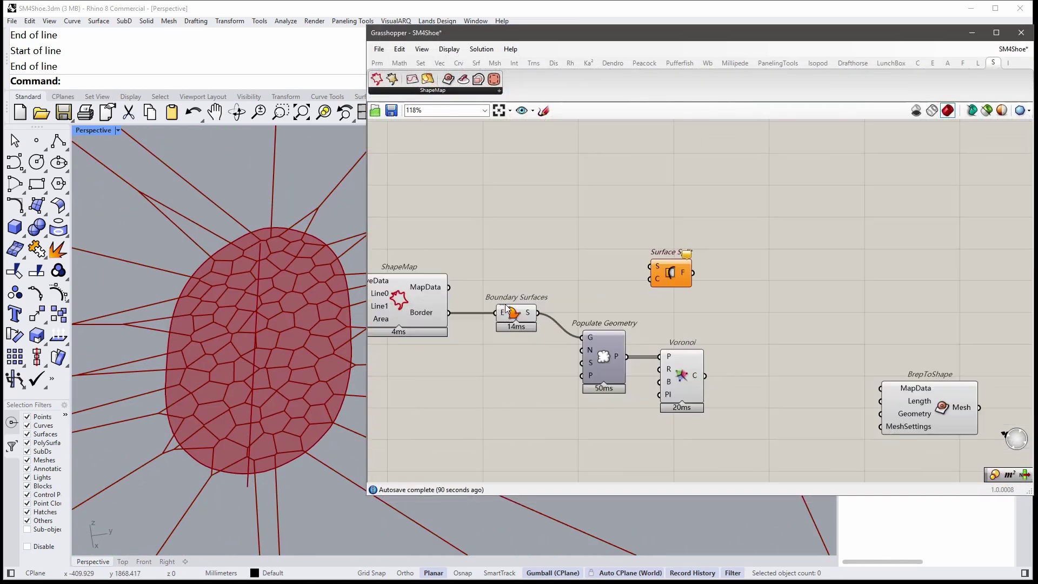
{"action": "left_click_drag", "start_coordinate": [538, 312], "coordinate": [724, 319]}
{"action": "right_click_drag", "start_coordinate": [725, 319], "coordinate": [719, 315]}
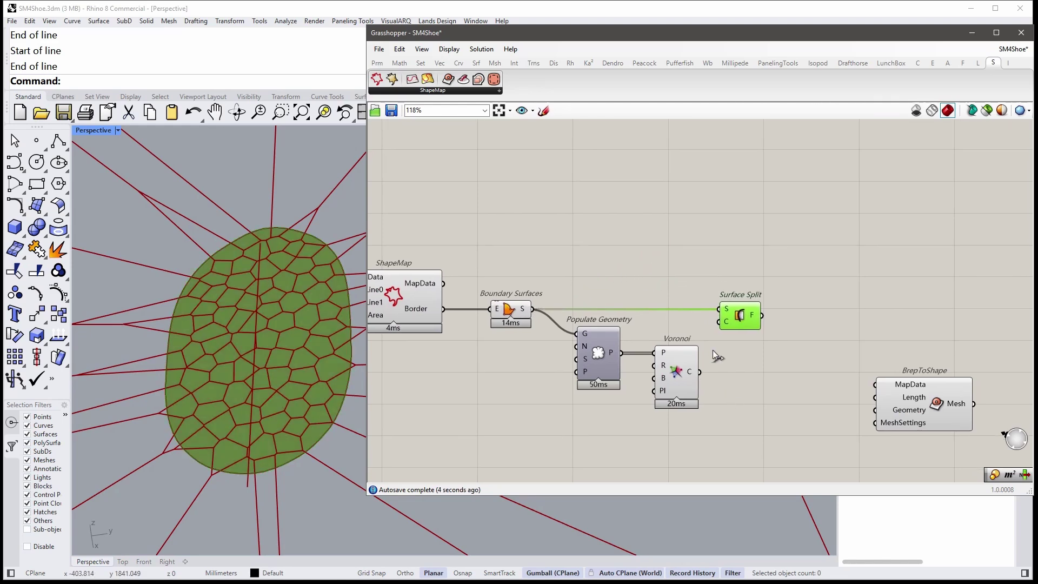
{"action": "left_click_drag", "start_coordinate": [699, 371], "coordinate": [720, 322]}
Hide the previews of Populate Geometry, Voronoi and Boundary Surfaces
{"action": "left_click_drag", "start_coordinate": [703, 412], "coordinate": [617, 355]}
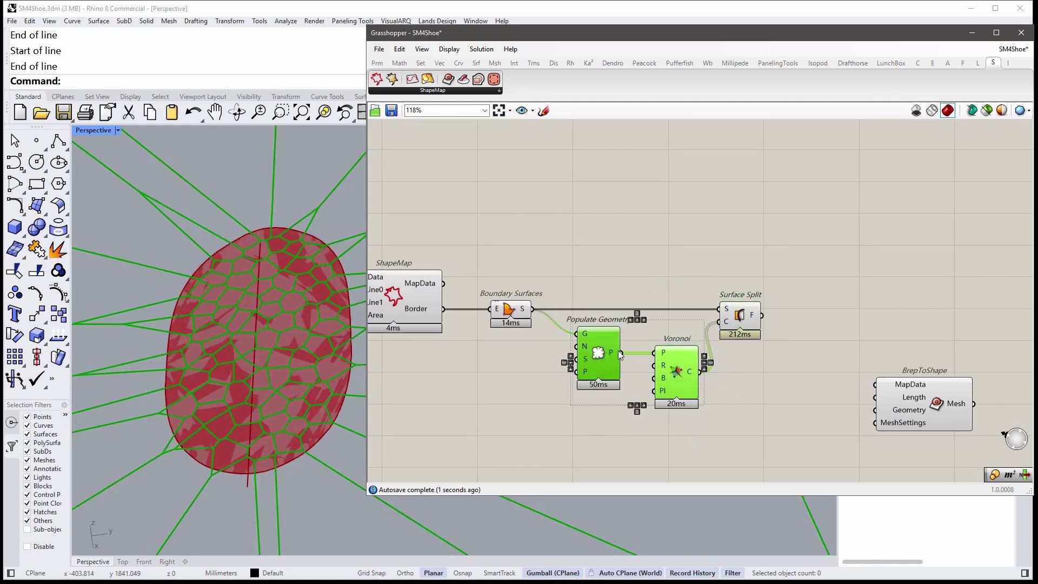
{"action": "middle_click", "coordinate": [618, 351]}
{"action": "left_click", "coordinate": [651, 320]}
{"action": "left_click_drag", "start_coordinate": [578, 274], "coordinate": [527, 339]}
{"action": "middle_click", "coordinate": [550, 290]}
{"action": "left_click", "coordinate": [584, 268]}
{"action": "right_click_drag", "start_coordinate": [757, 307], "coordinate": [684, 298]}
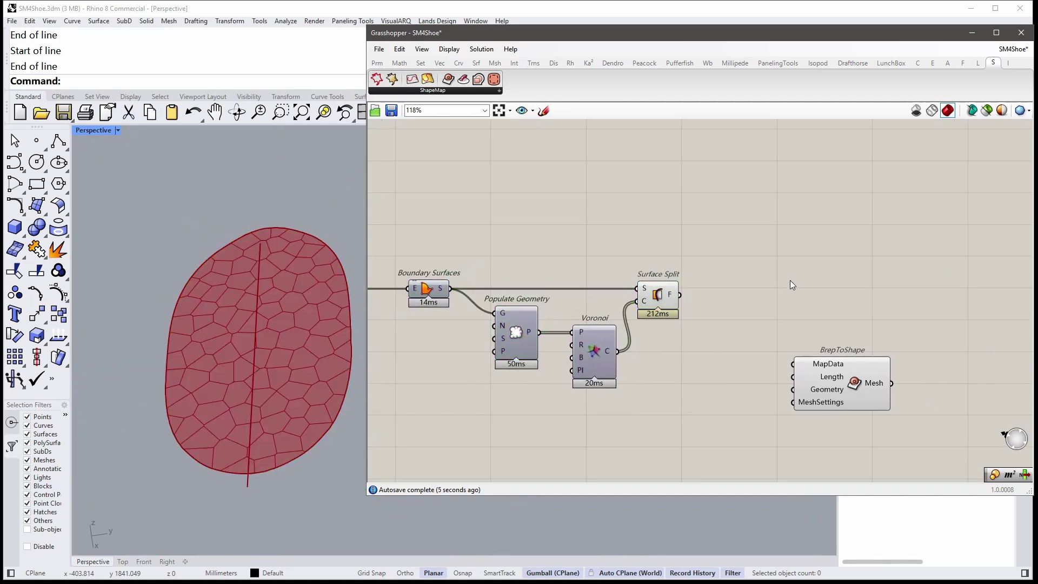
{"action": "scroll", "coordinate": [585, 346], "scroll_direction": "down", "scroll_amount": 2}
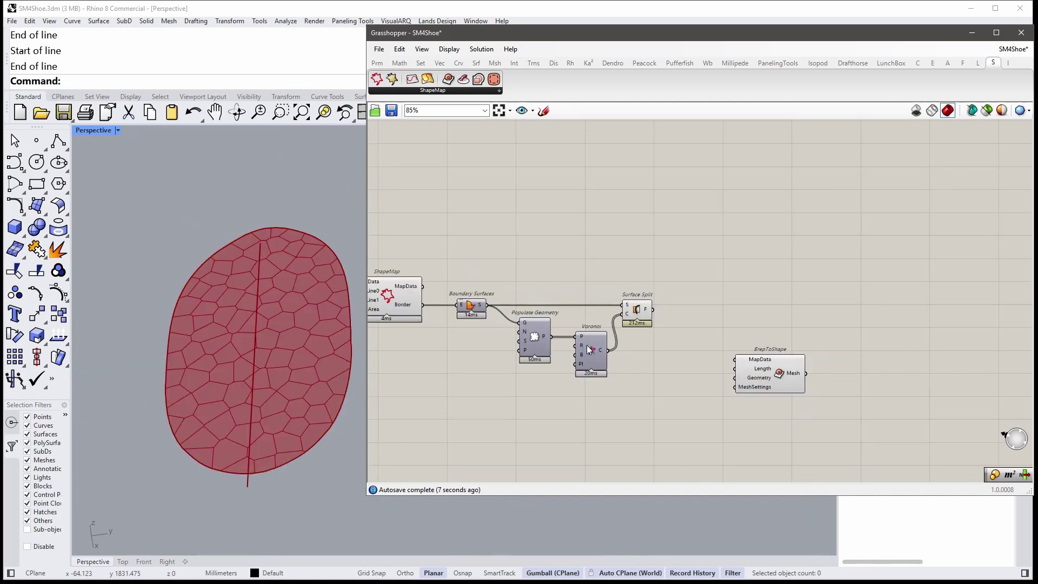
Review the upstream ShapeMap components and highlight the Surface Split result
{"action": "right_click_drag", "start_coordinate": [569, 348], "coordinate": [638, 345]}
{"action": "right_click_drag", "start_coordinate": [428, 287], "coordinate": [553, 276]}
{"action": "scroll", "coordinate": [569, 272], "scroll_direction": "up", "scroll_amount": 2}
{"action": "left_click", "coordinate": [588, 268]}
{"action": "middle_click", "coordinate": [610, 266]}
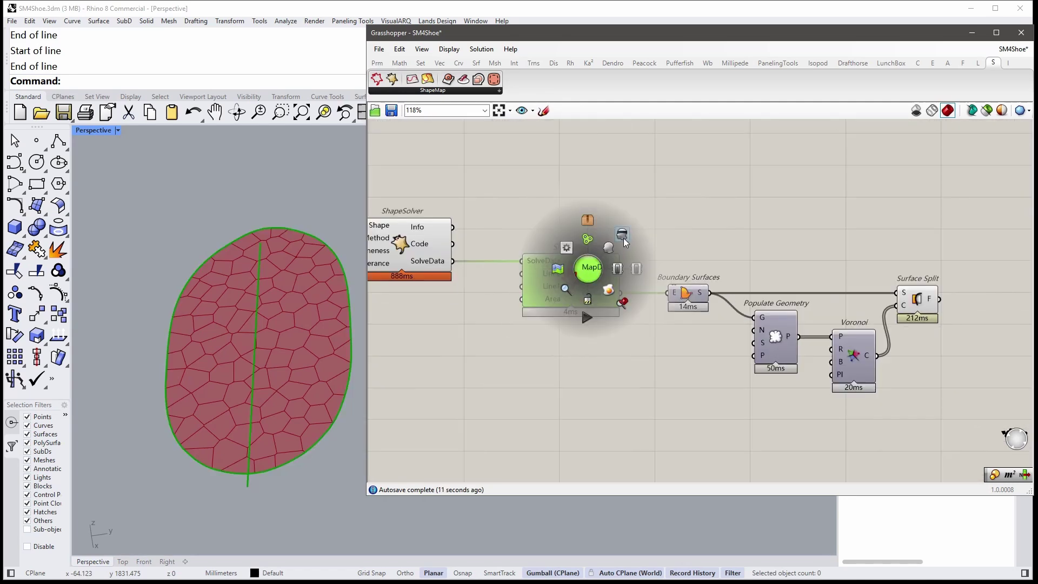
{"action": "right_click_drag", "start_coordinate": [693, 245], "coordinate": [657, 298]}
{"action": "left_click", "coordinate": [682, 316]}
{"action": "left_click", "coordinate": [713, 260]}
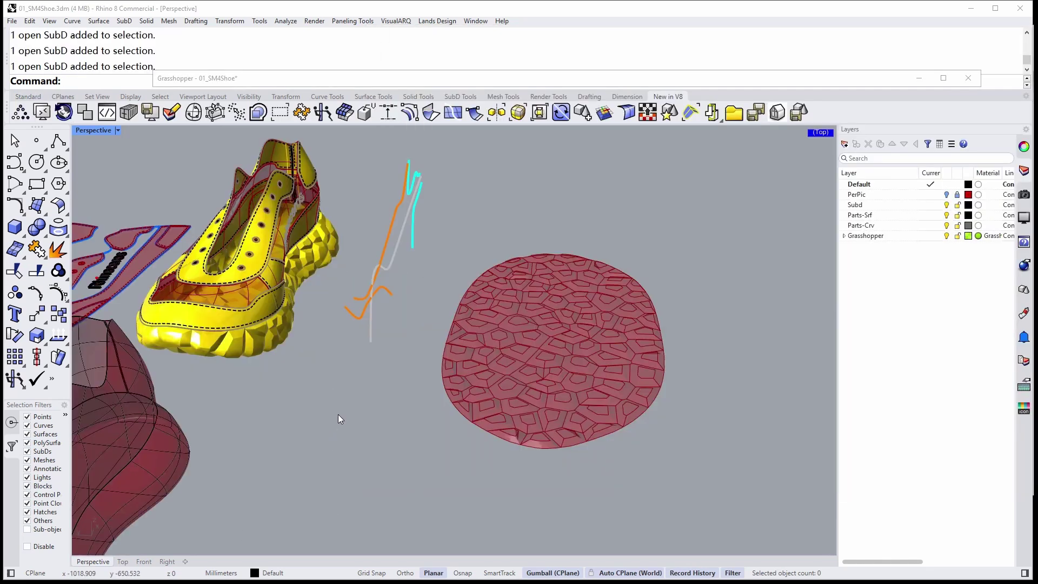
{"action": "mouse_move", "coordinate": [338, 414]}
{"action": "right_mouse_down"}
{"action": "mouse_move", "coordinate": [336, 295]}
{"action": "mouse_move", "coordinate": [299, 327]}
{"action": "mouse_move", "coordinate": [433, 335]}
{"action": "mouse_move", "coordinate": [496, 363]}
{"action": "mouse_move", "coordinate": [543, 403]}
{"action": "mouse_move", "coordinate": [582, 394]}
{"action": "mouse_move", "coordinate": [614, 414]}
{"action": "mouse_move", "coordinate": [591, 395]}
{"action": "right_mouse_up"}
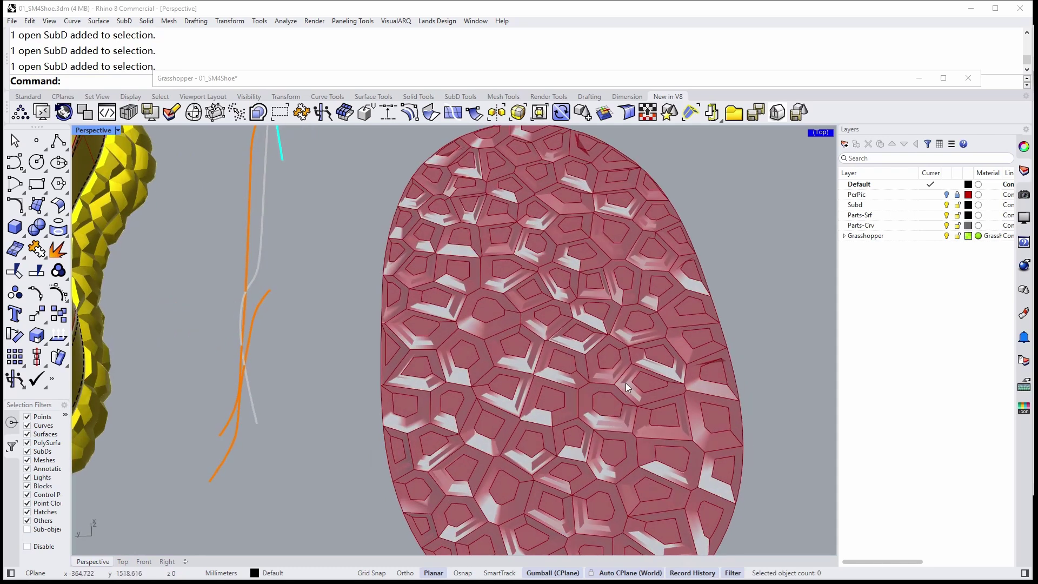
{"action": "mouse_move", "coordinate": [592, 396]}
{"action": "right_mouse_down"}
{"action": "mouse_move", "coordinate": [609, 406]}
{"action": "mouse_move", "coordinate": [503, 374]}
{"action": "right_mouse_up"}
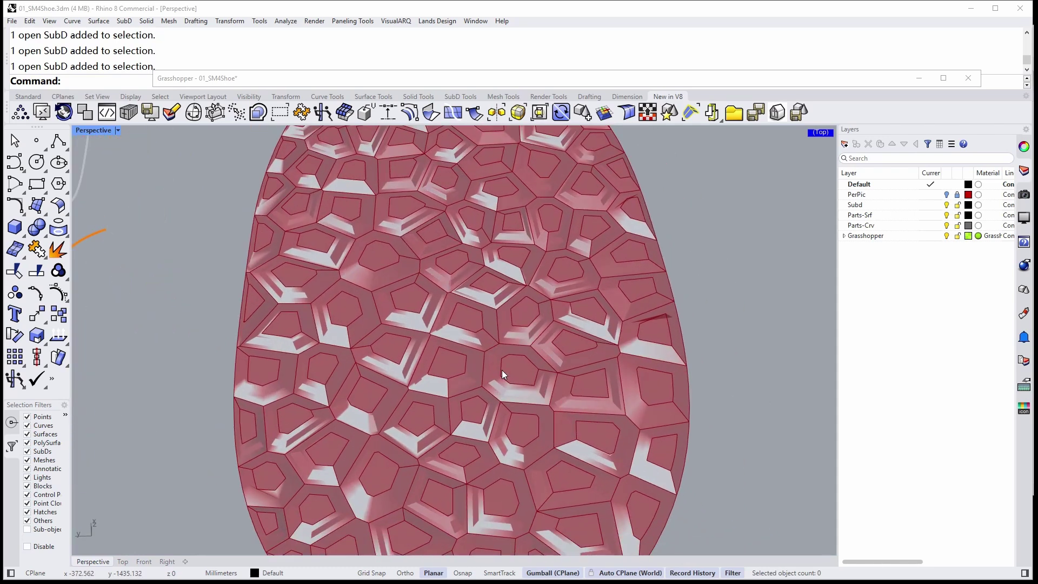
{"action": "scroll", "coordinate": [520, 357], "scroll_direction": "down", "scroll_amount": 2}
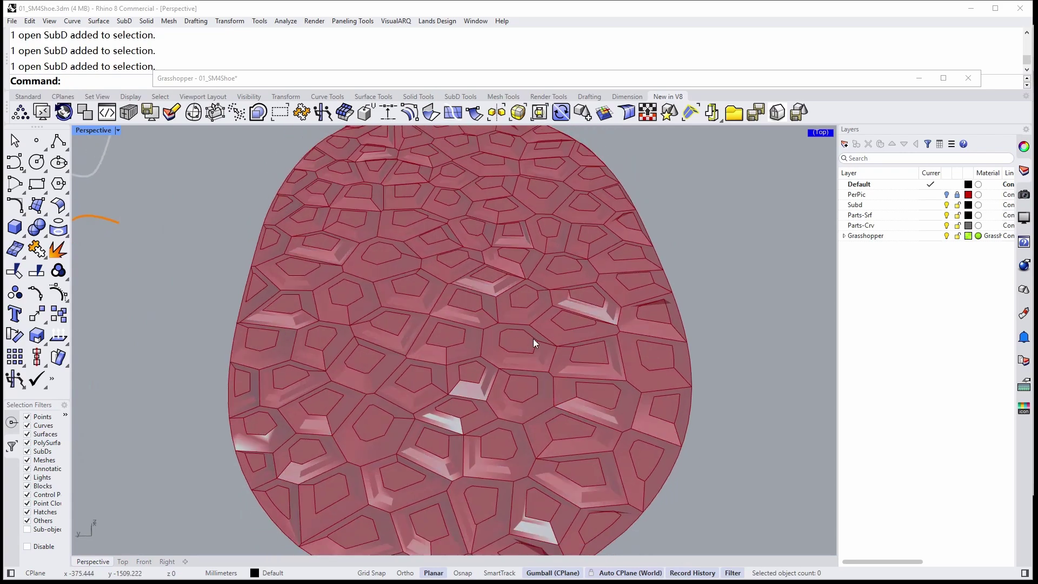
{"action": "scroll", "coordinate": [508, 349], "scroll_direction": "down", "scroll_amount": 3}
{"action": "scroll", "coordinate": [506, 328], "scroll_direction": "up", "scroll_amount": 2}
{"action": "scroll", "coordinate": [499, 341], "scroll_direction": "up", "scroll_amount": 2}
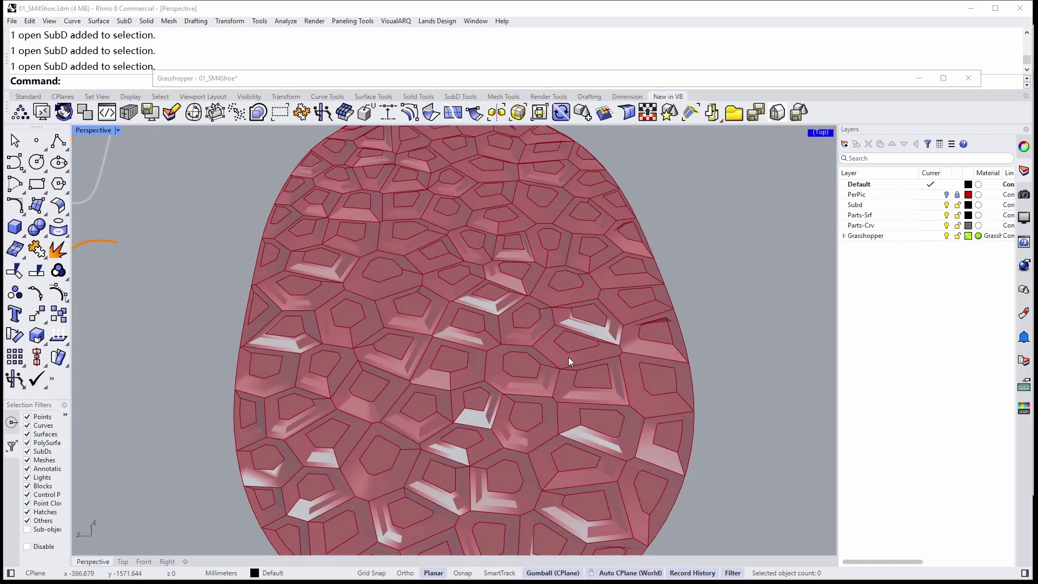
{"action": "scroll", "coordinate": [475, 430], "scroll_direction": "down", "scroll_amount": 2}
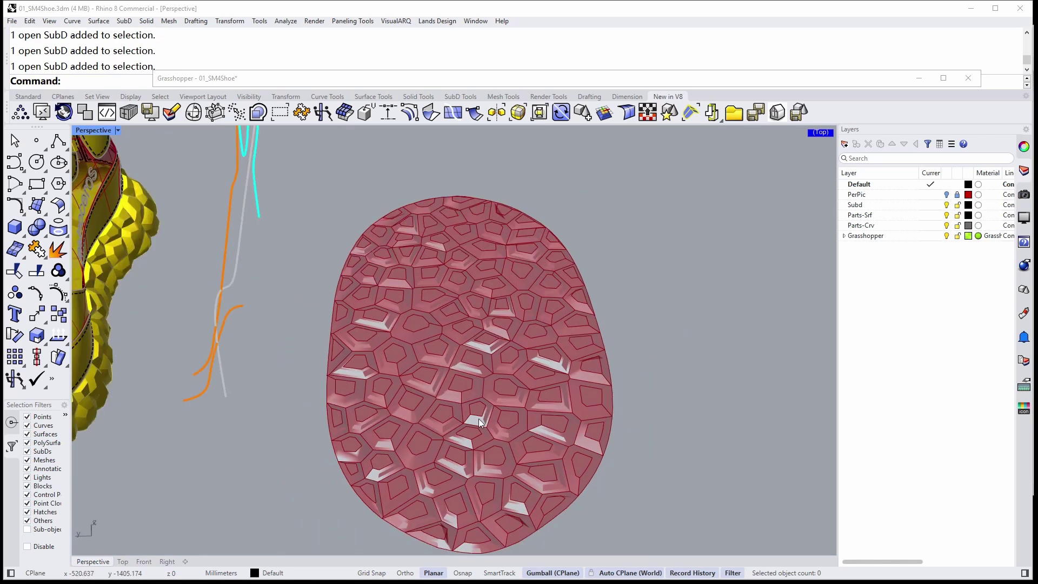
{"action": "mouse_move", "coordinate": [475, 417]}
{"action": "right_mouse_down"}
{"action": "mouse_move", "coordinate": [421, 332]}
{"action": "mouse_move", "coordinate": [390, 323]}
{"action": "right_mouse_up"}
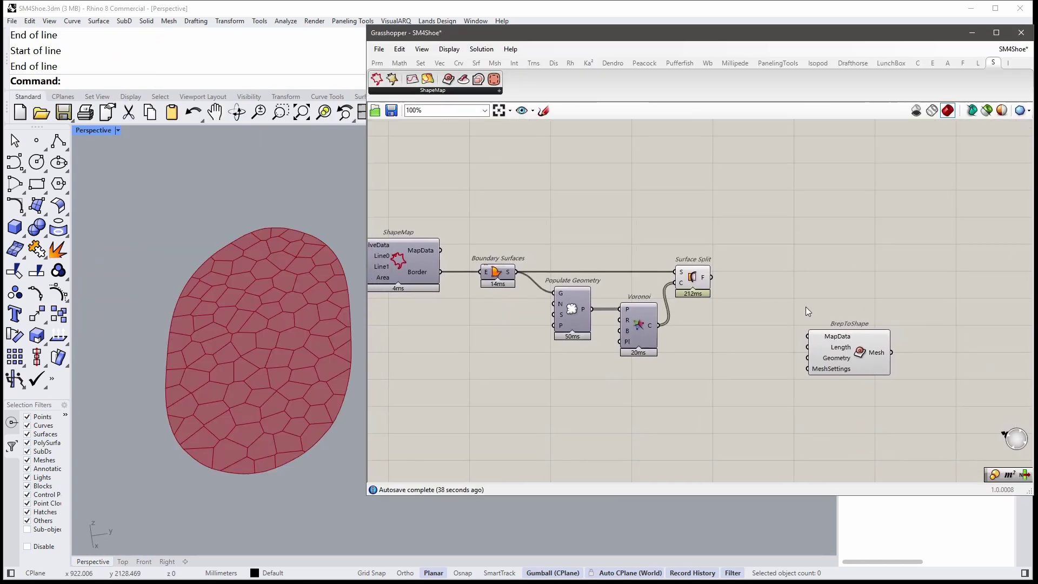
{"action": "type", "text": "scale"}
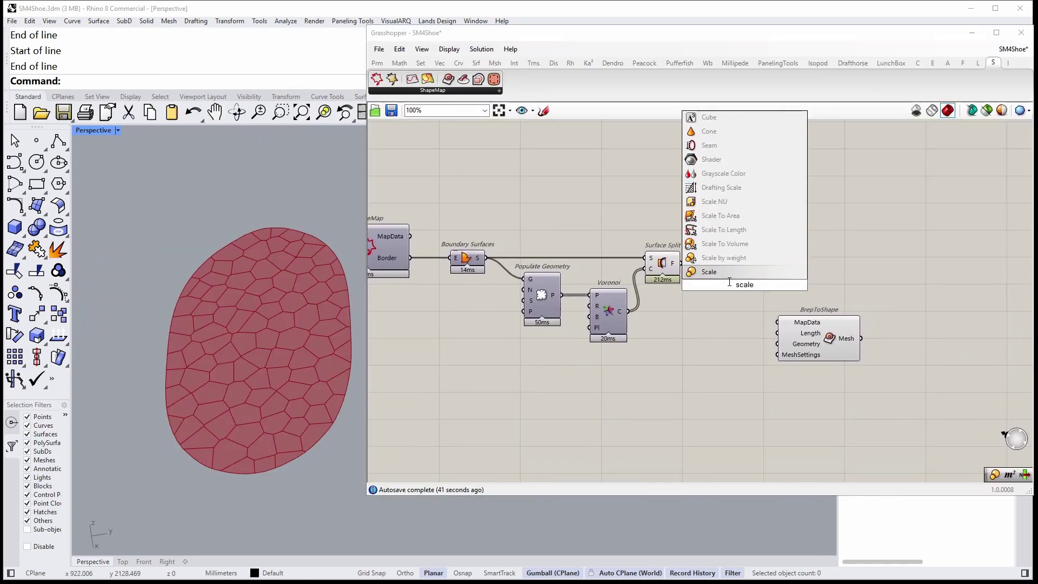
Add a Scale component and move BrepToShape out of the way
{"action": "key", "text": "Return"}
{"action": "scroll", "coordinate": [692, 268], "scroll_direction": "up", "scroll_amount": 1}
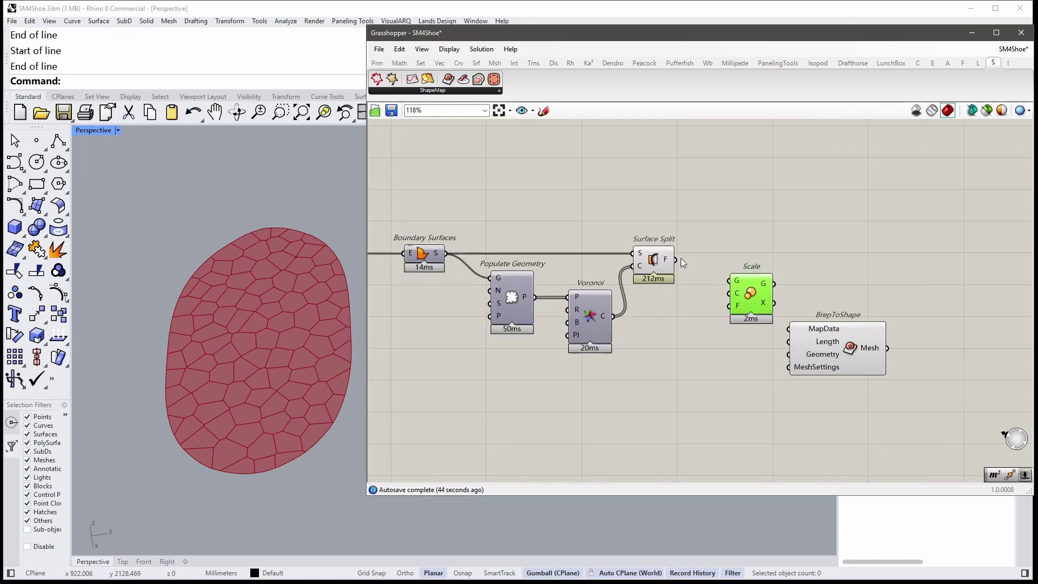
{"action": "left_click_drag", "start_coordinate": [810, 329], "coordinate": [860, 337]}
{"action": "left_click", "coordinate": [676, 301]}
{"action": "right_click_drag", "start_coordinate": [677, 302], "coordinate": [686, 317]}
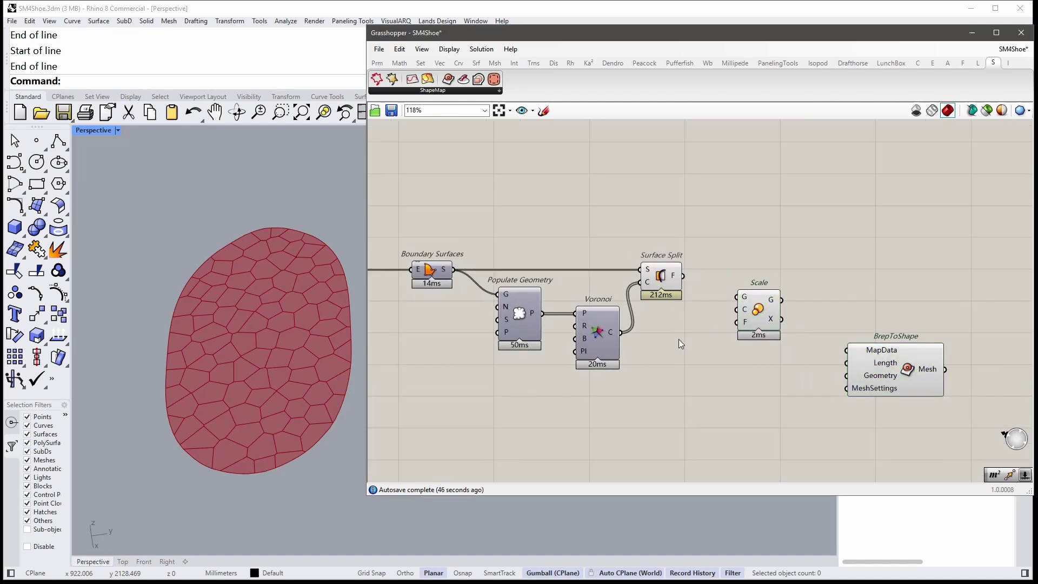
Add Area, wiring cell faces into Area G and Scale G, with the centroid into Scale C
{"action": "double_click", "coordinate": [679, 339]}
{"action": "type", "text": "ea"}
{"action": "key", "text": "Return"}
{"action": "scroll", "coordinate": [695, 308], "scroll_direction": "up", "scroll_amount": 1}
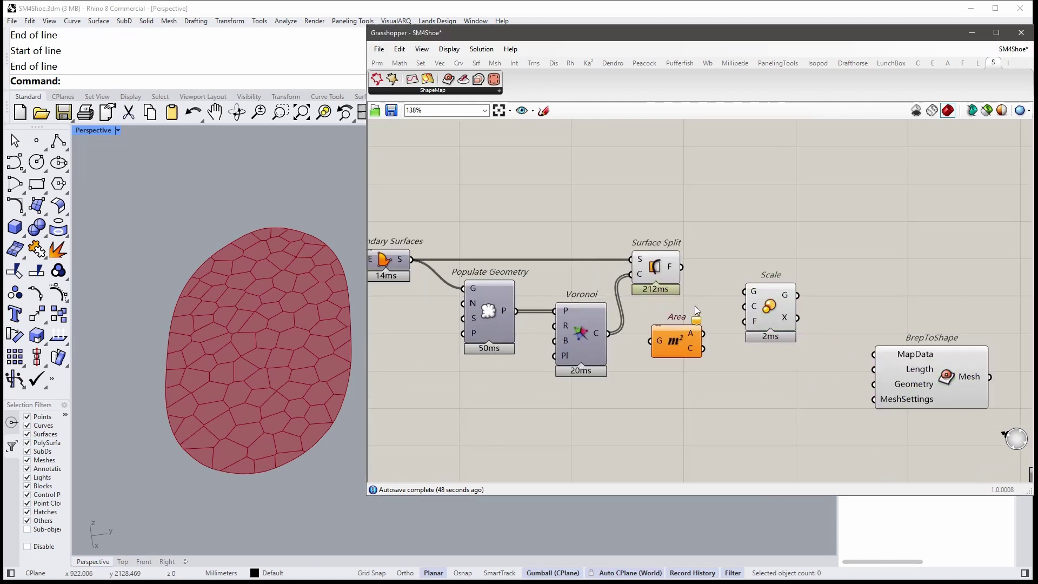
{"action": "mouse_move", "coordinate": [689, 268]}
{"action": "left_mouse_down"}
{"action": "mouse_move", "coordinate": [654, 341]}
{"action": "mouse_move", "coordinate": [690, 338]}
{"action": "mouse_move", "coordinate": [745, 306]}
{"action": "mouse_move", "coordinate": [775, 358]}
{"action": "left_mouse_up"}
{"action": "left_click", "coordinate": [751, 299]}
{"action": "left_click_drag", "start_coordinate": [681, 266], "coordinate": [763, 330]}
{"action": "right_click_drag", "start_coordinate": [282, 320], "coordinate": [282, 335]}
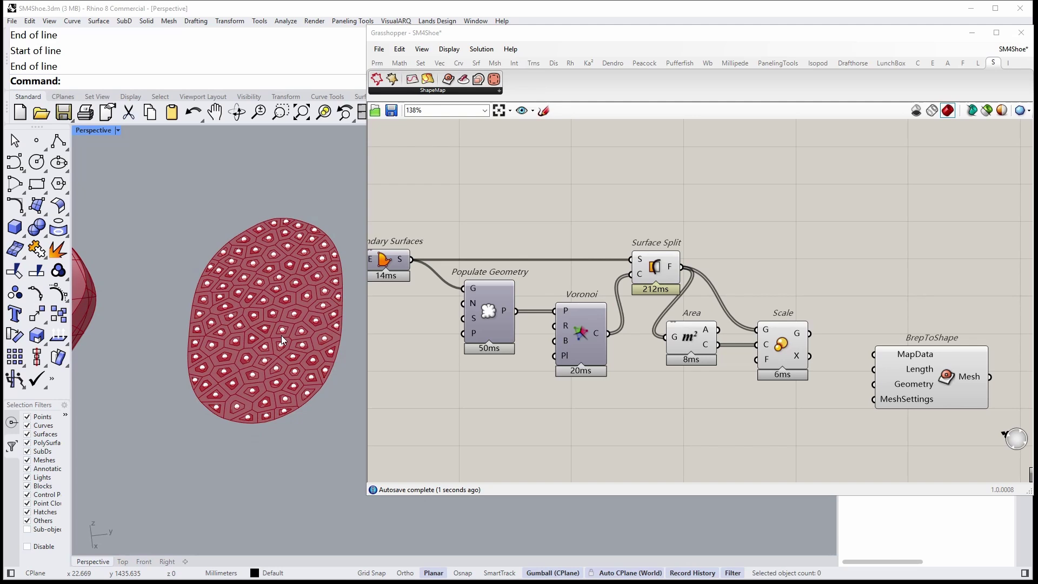
{"action": "scroll", "coordinate": [282, 334], "scroll_direction": "up", "scroll_amount": 2}
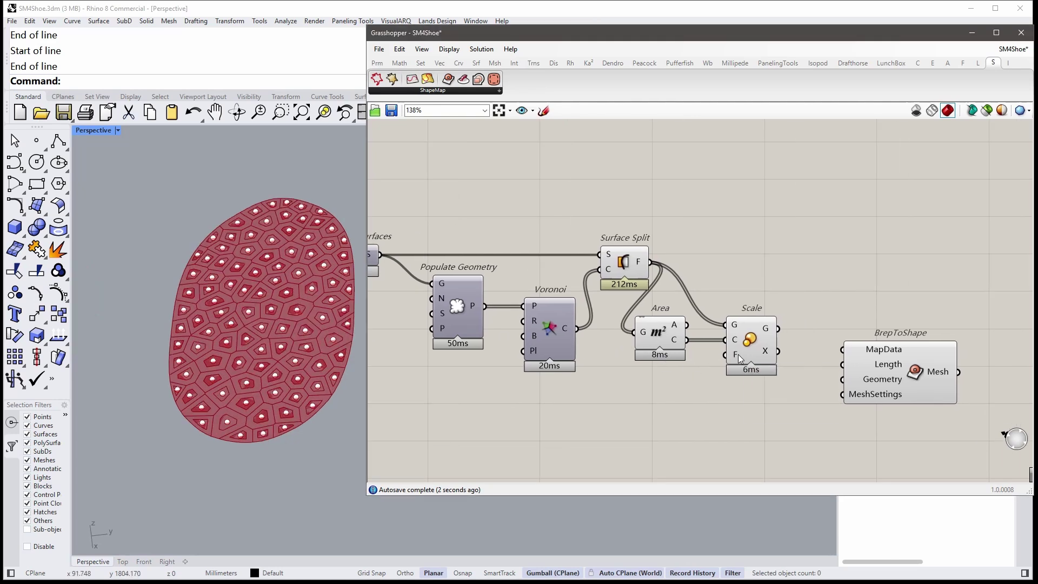
{"action": "mouse_move", "coordinate": [750, 387]}
{"action": "left_mouse_down"}
{"action": "mouse_move", "coordinate": [655, 341]}
{"action": "mouse_move", "coordinate": [677, 342]}
{"action": "left_mouse_up"}
{"action": "left_click", "coordinate": [831, 281]}
{"action": "right_click_drag", "start_coordinate": [838, 271], "coordinate": [732, 260]}
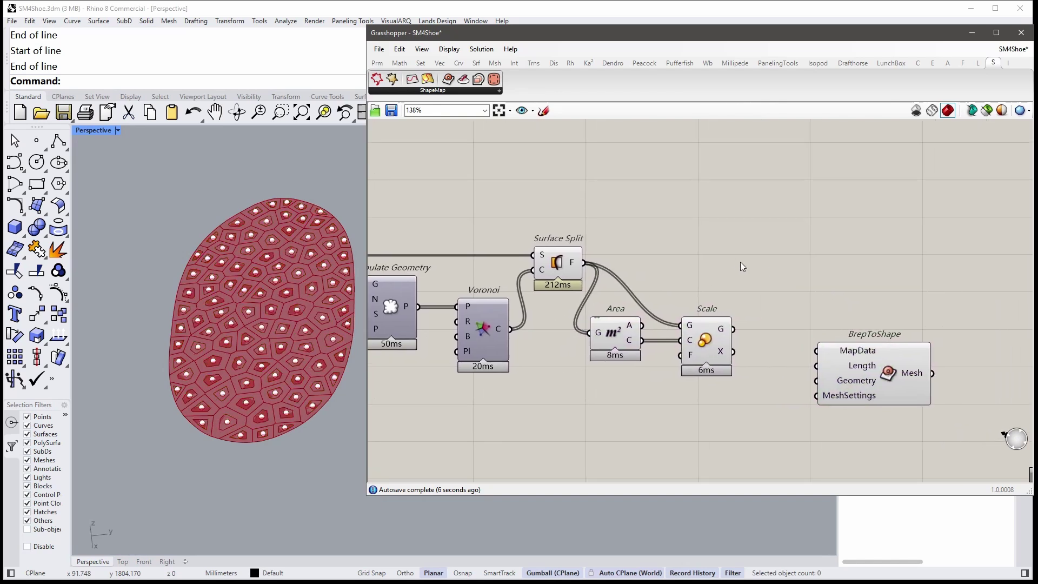
Add a Move component and feed the scaled cells into its G input
{"action": "double_click", "coordinate": [713, 264]}
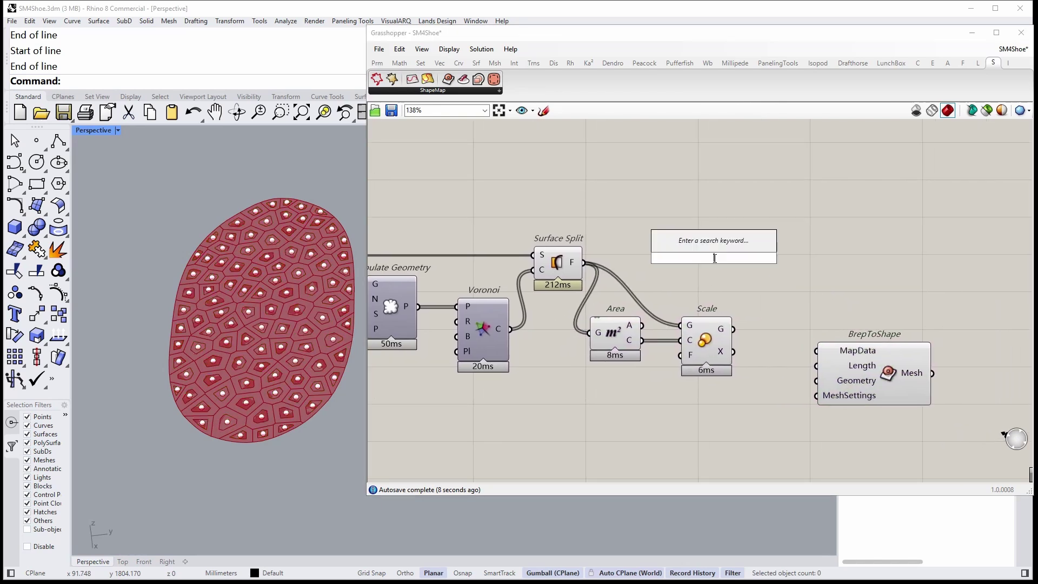
{"action": "type", "text": "s"}
{"action": "key", "text": "BackSpace"}
{"action": "type", "text": "move"}
{"action": "left_click", "coordinate": [709, 242]}
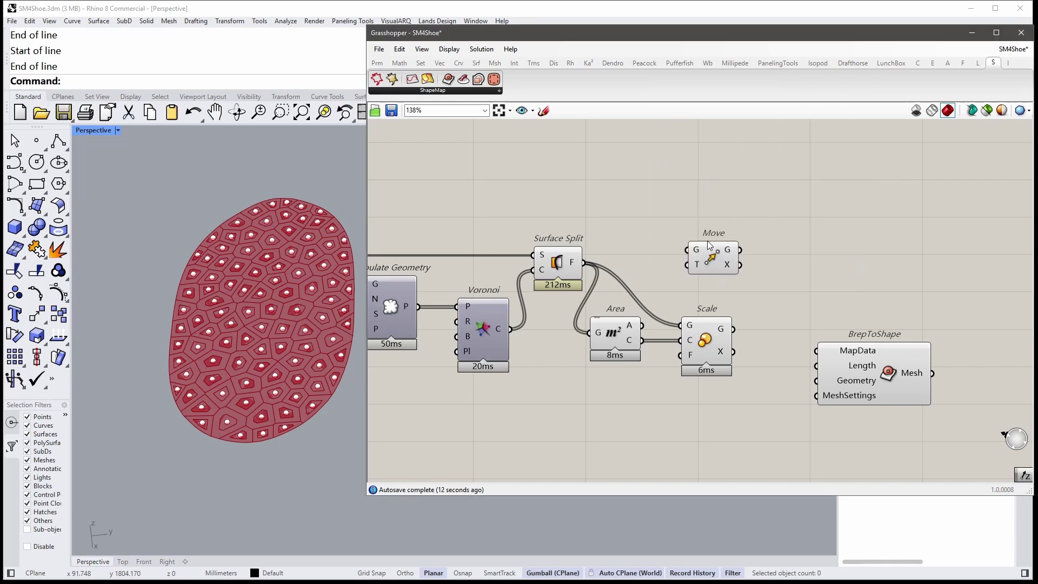
{"action": "left_click_drag", "start_coordinate": [710, 256], "coordinate": [774, 273]}
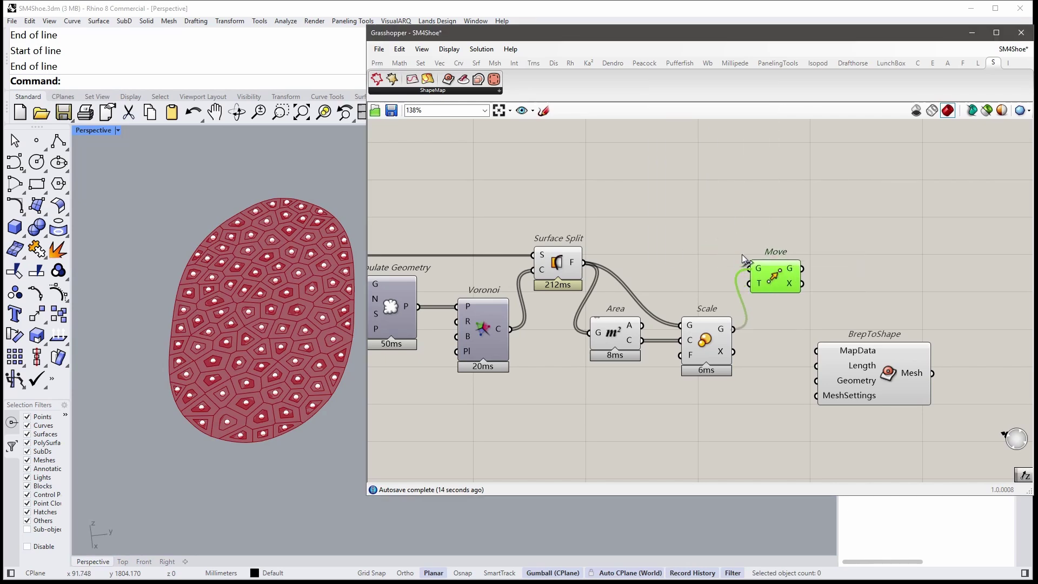
{"action": "left_click_drag", "start_coordinate": [734, 329], "coordinate": [748, 269]}
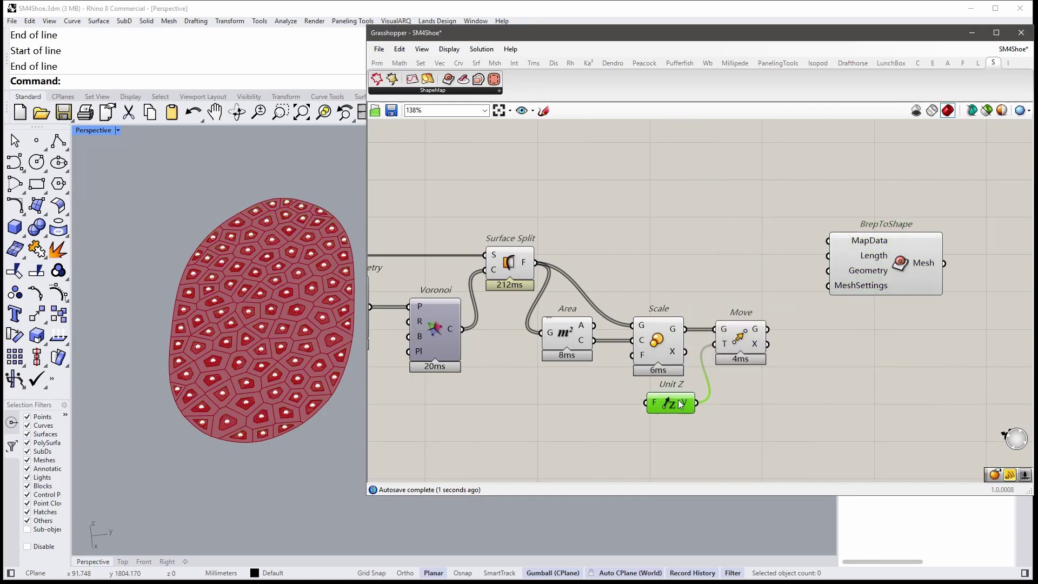
Feed a panel holding 25 into the Unit Z amount
{"action": "left_click_drag", "start_coordinate": [682, 408], "coordinate": [661, 402]}
{"action": "double_click", "coordinate": [576, 402]}
{"action": "type", "text": "//p25"}
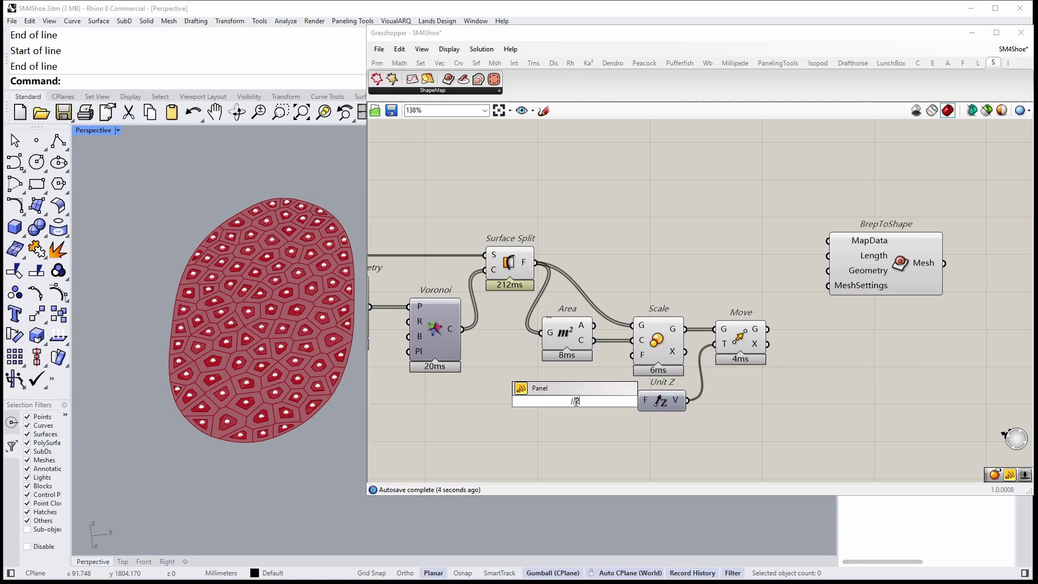
{"action": "key", "text": "Return"}
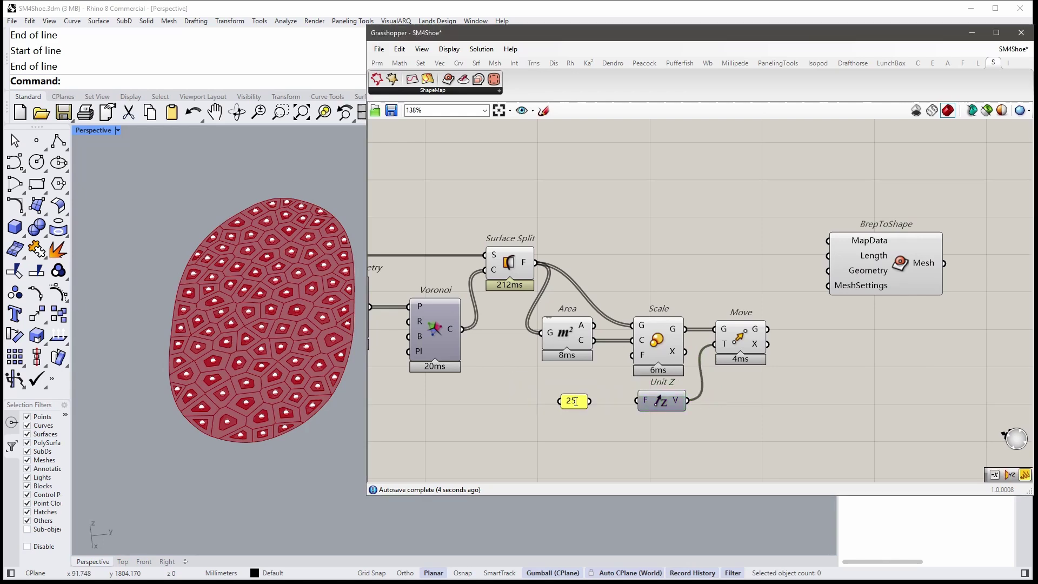
{"action": "scroll", "coordinate": [577, 404], "scroll_direction": "up", "scroll_amount": 3}
{"action": "left_click_drag", "start_coordinate": [599, 401], "coordinate": [673, 401]}
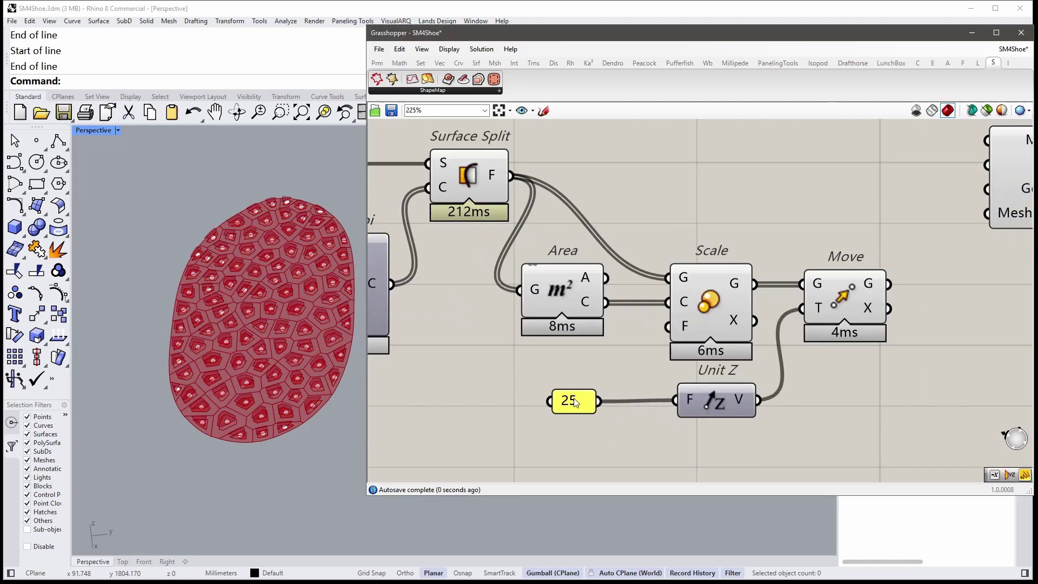
{"action": "left_click_drag", "start_coordinate": [576, 397], "coordinate": [609, 397]}
{"action": "scroll", "coordinate": [658, 375], "scroll_direction": "down", "scroll_amount": 2}
Add an extra number slider set to 25, then delete it
{"action": "left_click", "coordinate": [617, 424]}
{"action": "double_click", "coordinate": [606, 425]}
{"action": "key", "text": "Escape"}
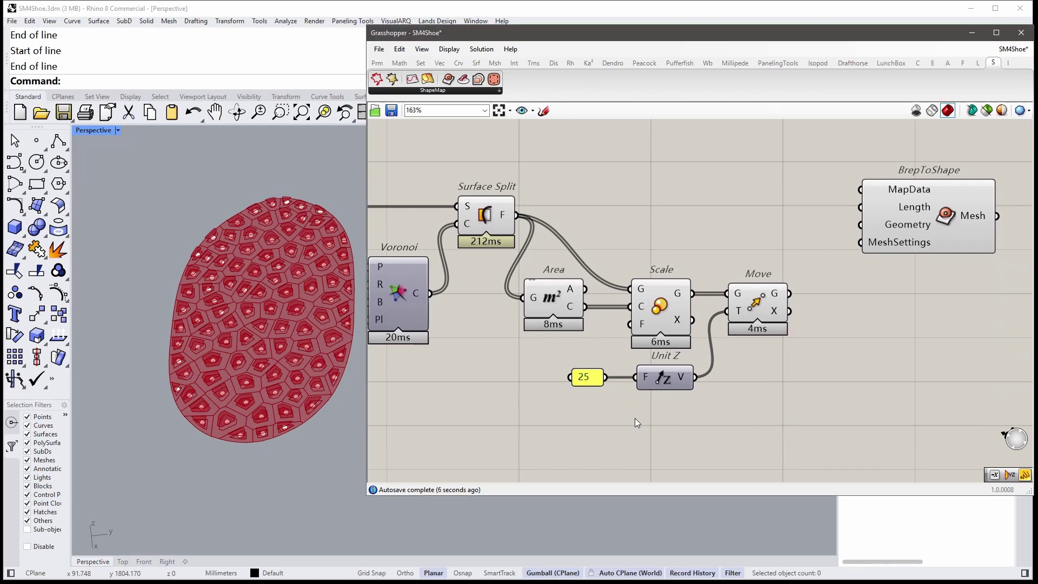
{"action": "double_click", "coordinate": [594, 416]}
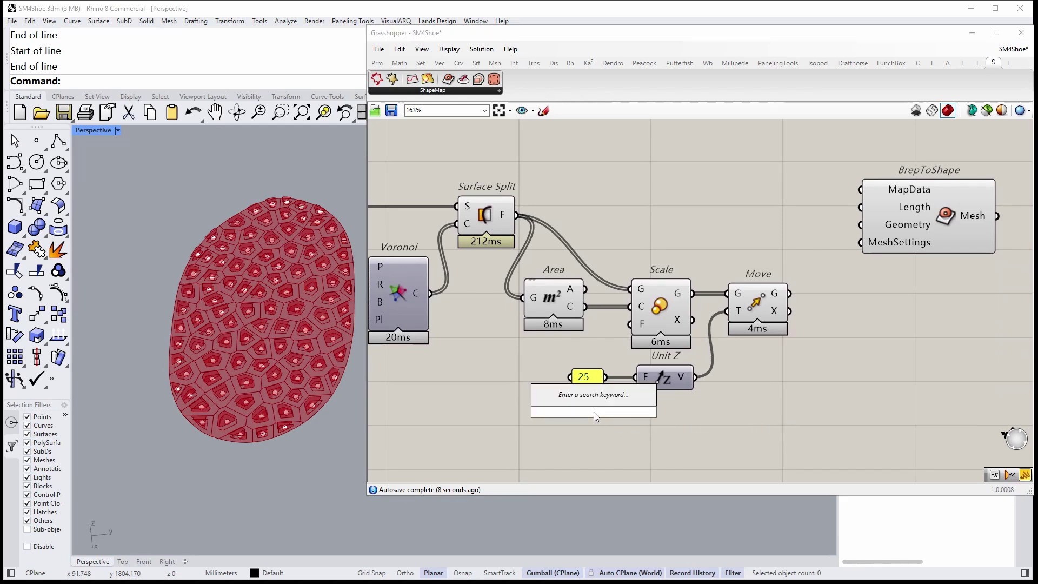
{"action": "type", "text": "25"}
{"action": "key", "text": "Return"}
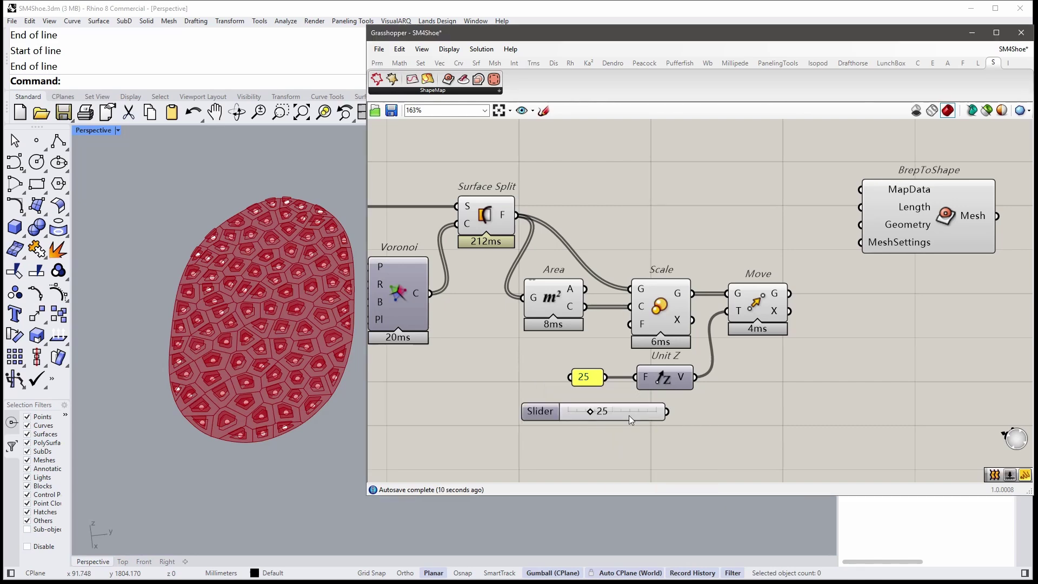
{"action": "left_click_drag", "start_coordinate": [644, 411], "coordinate": [549, 414]}
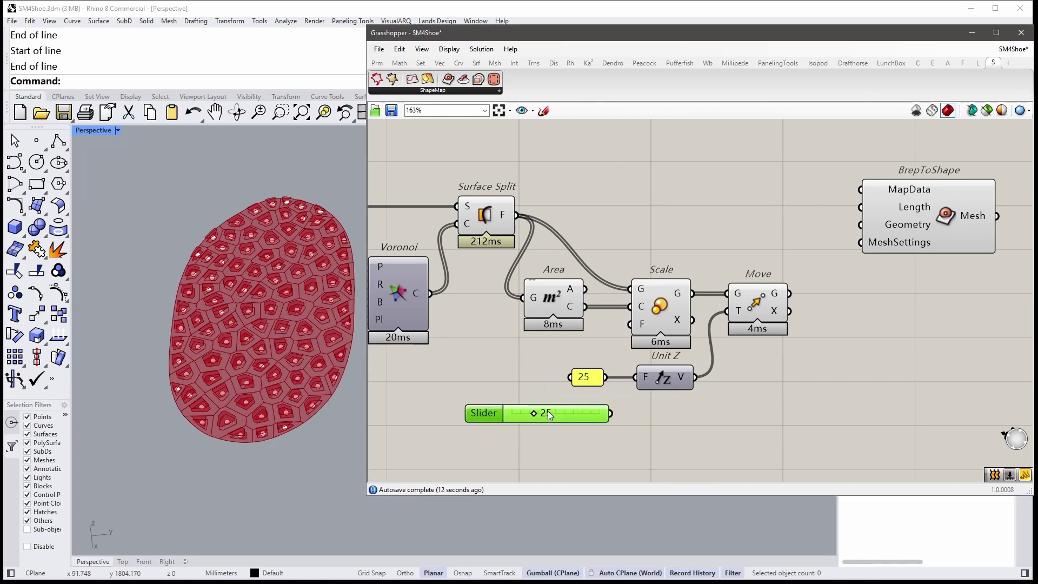
{"action": "key", "text": "Delete"}
{"action": "scroll", "coordinate": [548, 414], "scroll_direction": "down", "scroll_amount": 1}
Add Ruled Surface with the split fragments in A and the moved copies in B
{"action": "double_click", "coordinate": [722, 234]}
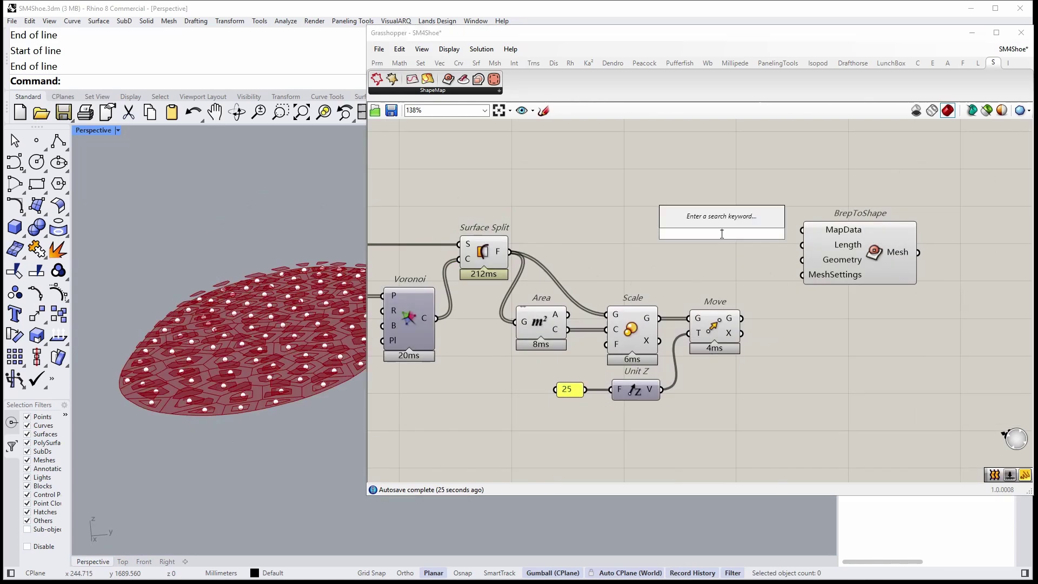
{"action": "type", "text": "ru"}
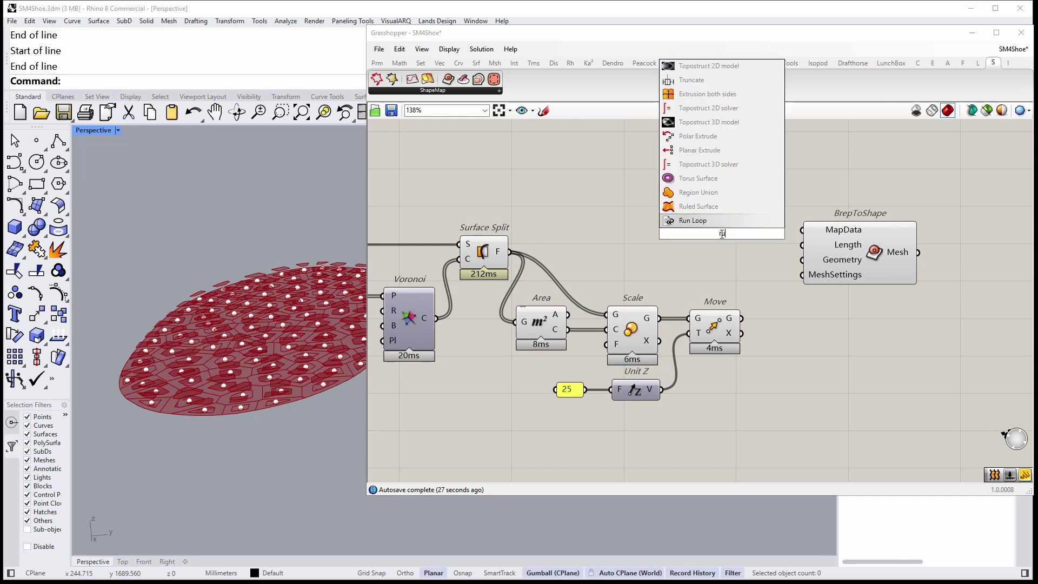
{"action": "left_click", "coordinate": [723, 210]}
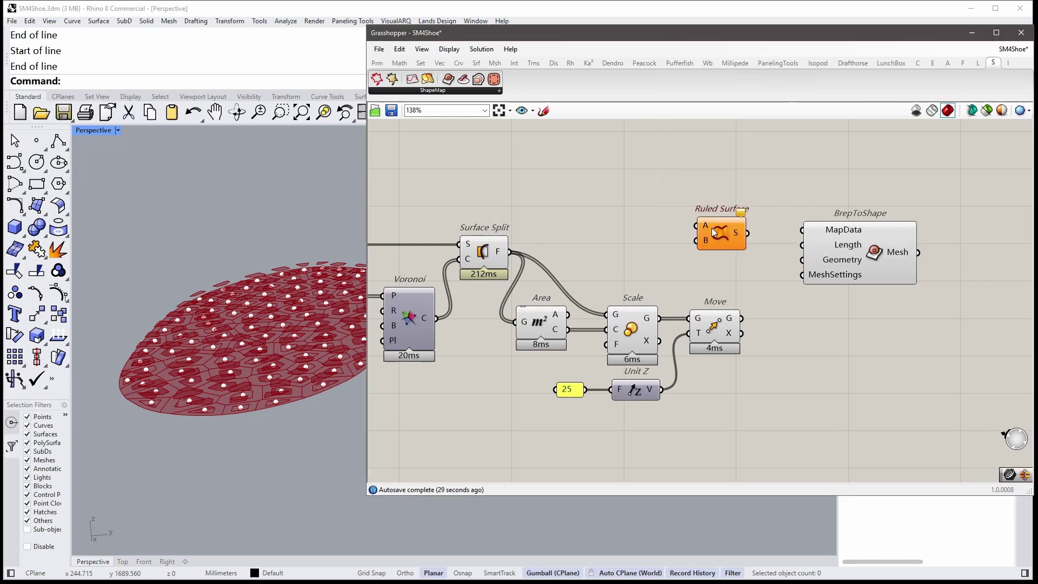
{"action": "left_click_drag", "start_coordinate": [518, 242], "coordinate": [705, 217]}
{"action": "right_click_drag", "start_coordinate": [758, 234], "coordinate": [720, 232]}
{"action": "left_click", "coordinate": [849, 253]}
{"action": "left_click_drag", "start_coordinate": [849, 252], "coordinate": [914, 256]}
{"action": "left_click_drag", "start_coordinate": [716, 237], "coordinate": [735, 244]}
{"action": "mouse_move", "coordinate": [711, 307]}
{"action": "left_mouse_down"}
{"action": "mouse_move", "coordinate": [734, 255]}
{"action": "mouse_move", "coordinate": [757, 257]}
{"action": "left_mouse_up"}
Add a Merge component combining the cell geometry and preview the merged result
{"action": "double_click", "coordinate": [787, 306]}
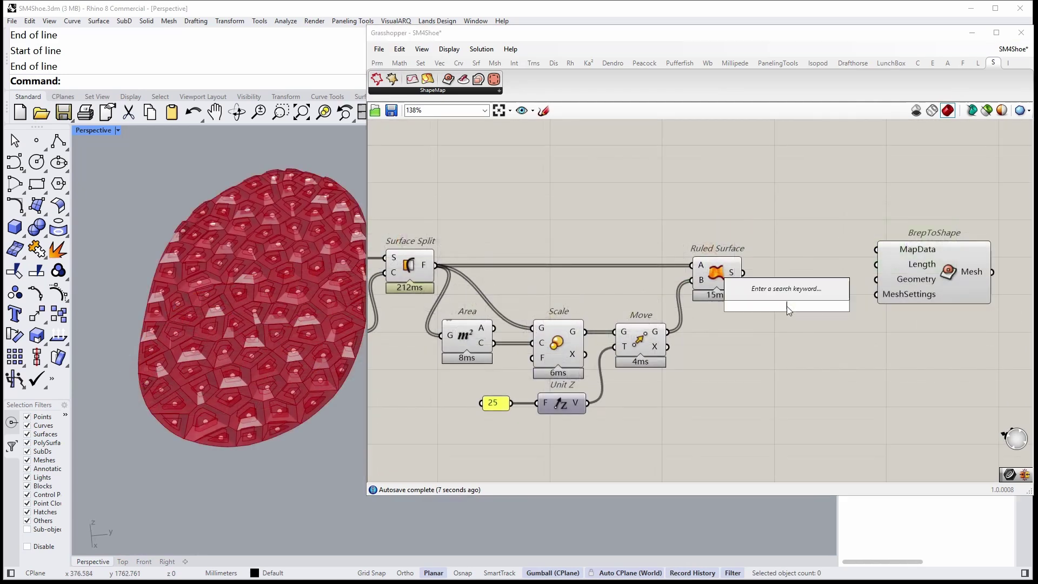
{"action": "type", "text": "merge"}
{"action": "key", "text": "Return"}
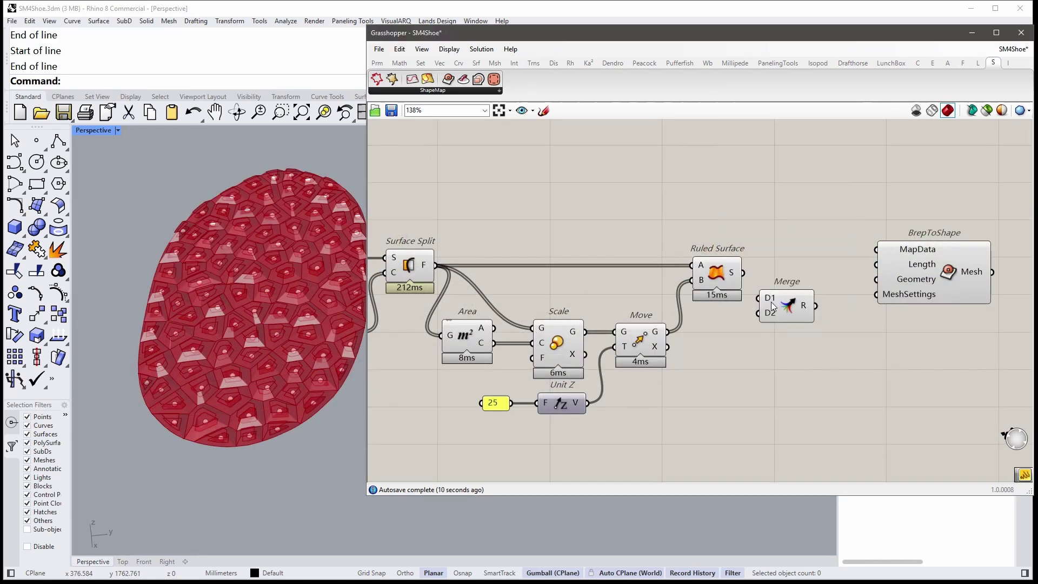
{"action": "left_click_drag", "start_coordinate": [436, 266], "coordinate": [783, 309]}
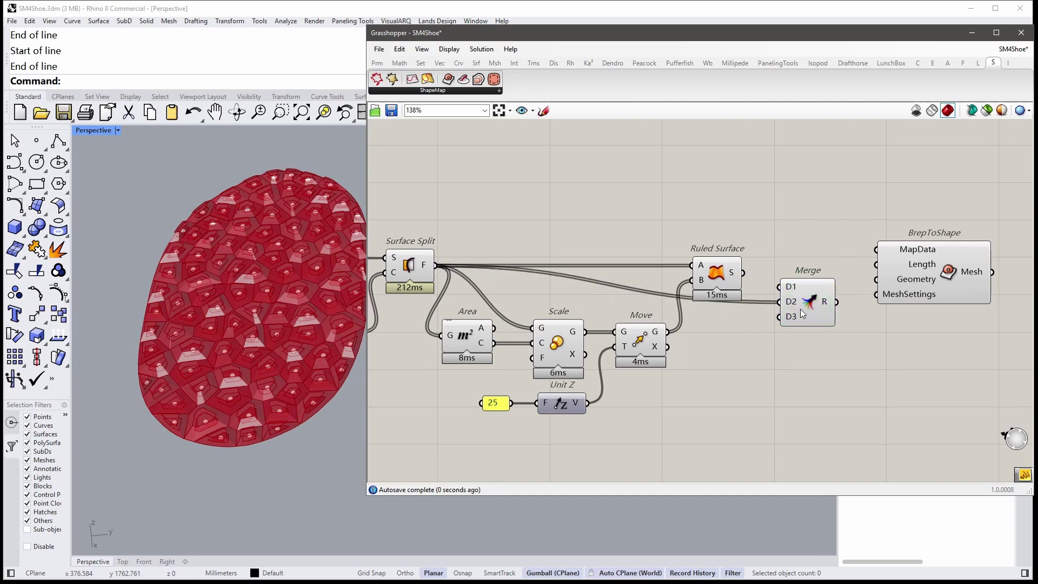
{"action": "left_click_drag", "start_coordinate": [377, 232], "coordinate": [755, 381]}
{"action": "scroll", "coordinate": [608, 220], "scroll_direction": "down", "scroll_amount": 1}
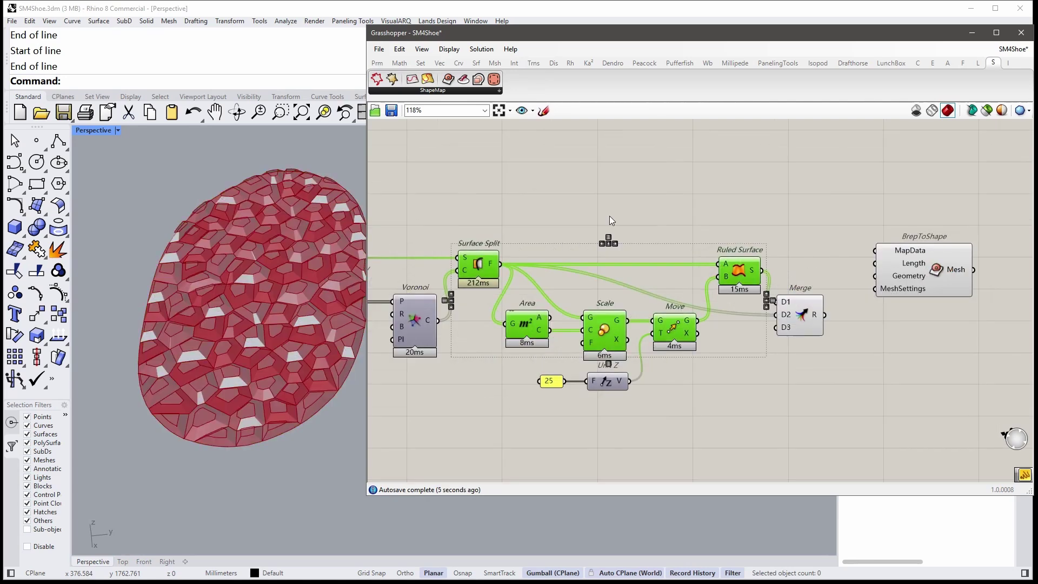
{"action": "left_click", "coordinate": [790, 308]}
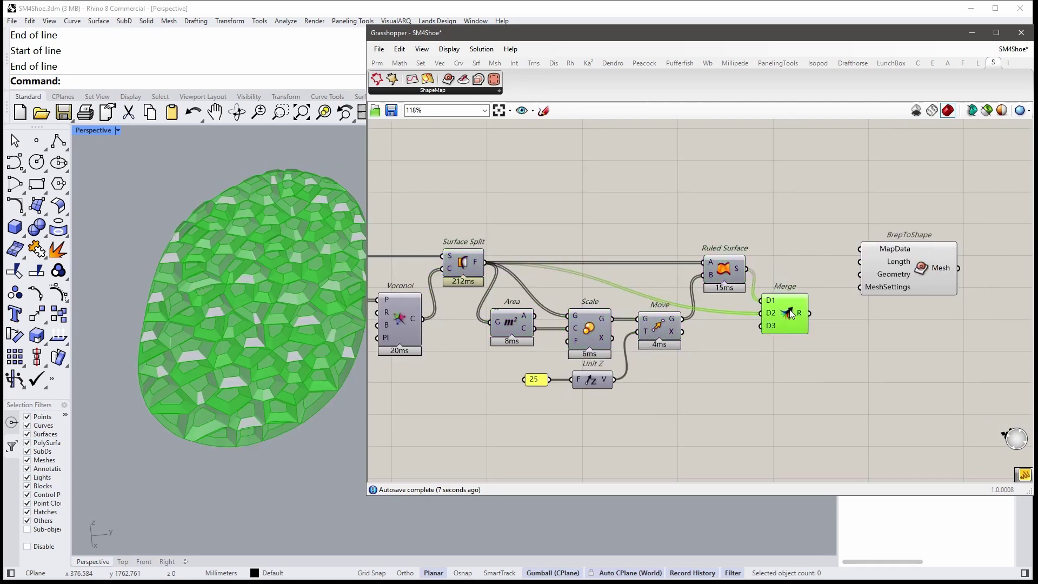
{"action": "left_click", "coordinate": [453, 416]}
{"action": "right_click_drag", "start_coordinate": [358, 354], "coordinate": [264, 358]}
{"action": "scroll", "coordinate": [858, 309], "scroll_direction": "down", "scroll_amount": 3}
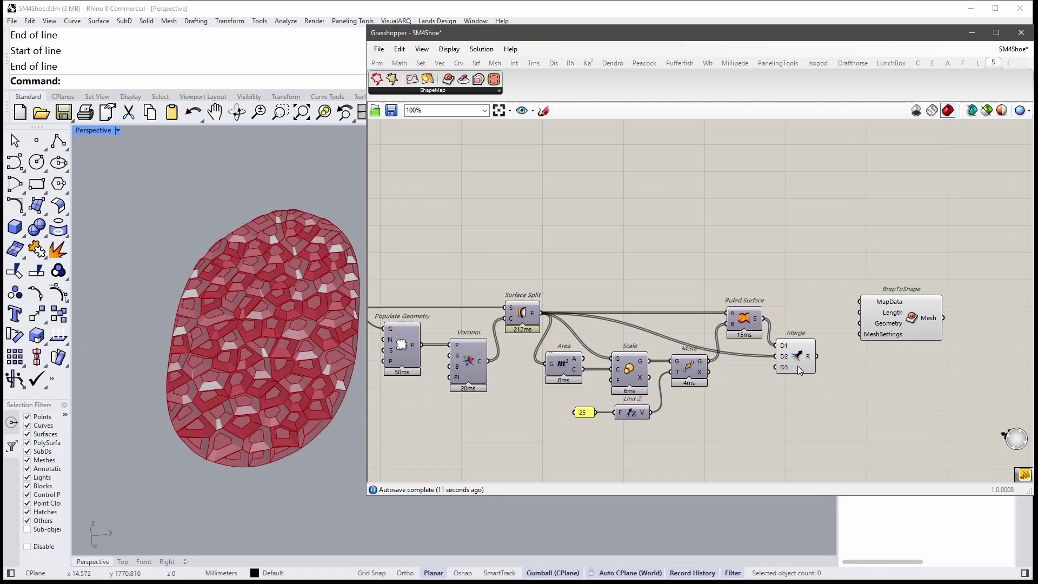
Connect the ShapeMap MapData output to BrepToShape
{"action": "right_click_drag", "start_coordinate": [795, 359], "coordinate": [704, 302]}
{"action": "right_click_drag", "start_coordinate": [268, 340], "coordinate": [208, 360]}
{"action": "scroll", "coordinate": [809, 336], "scroll_direction": "up", "scroll_amount": 3}
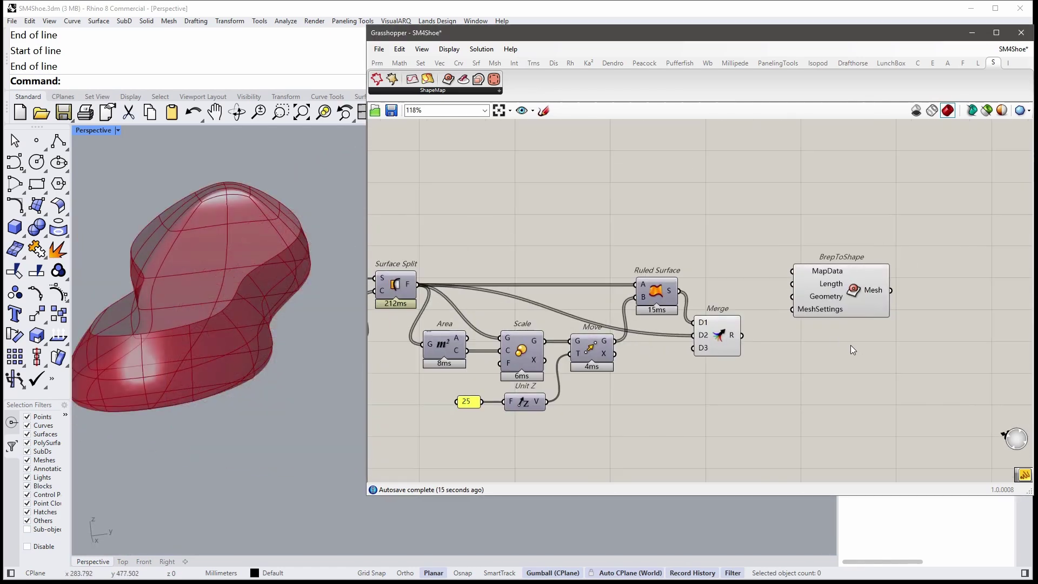
{"action": "right_click_drag", "start_coordinate": [765, 308], "coordinate": [825, 318]}
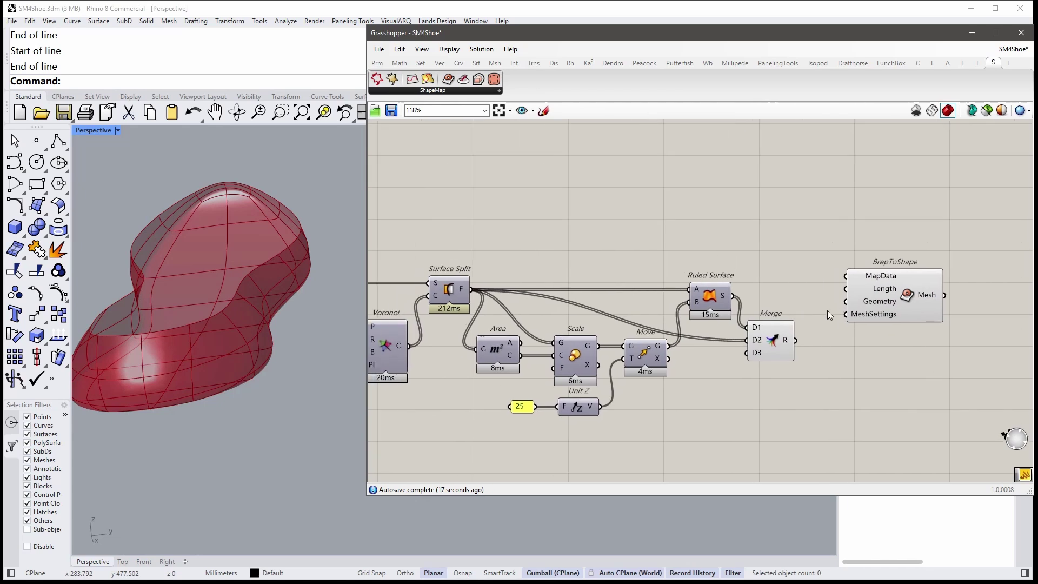
{"action": "scroll", "coordinate": [828, 311], "scroll_direction": "down", "scroll_amount": 2}
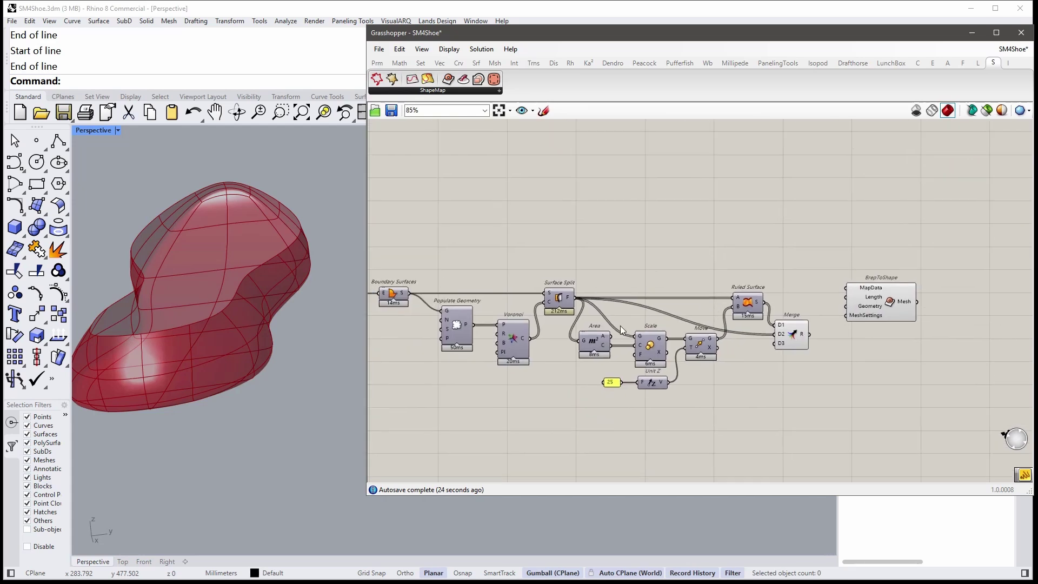
{"action": "right_click_drag", "start_coordinate": [600, 282], "coordinate": [665, 289]}
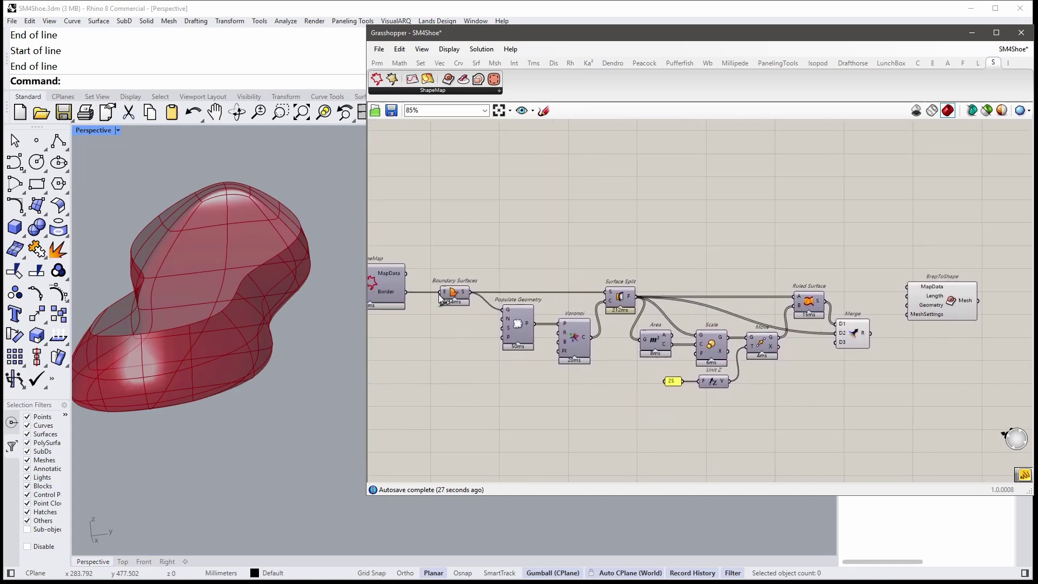
{"action": "left_click_drag", "start_coordinate": [624, 268], "coordinate": [939, 285]}
{"action": "scroll", "coordinate": [850, 301], "scroll_direction": "up", "scroll_amount": 3}
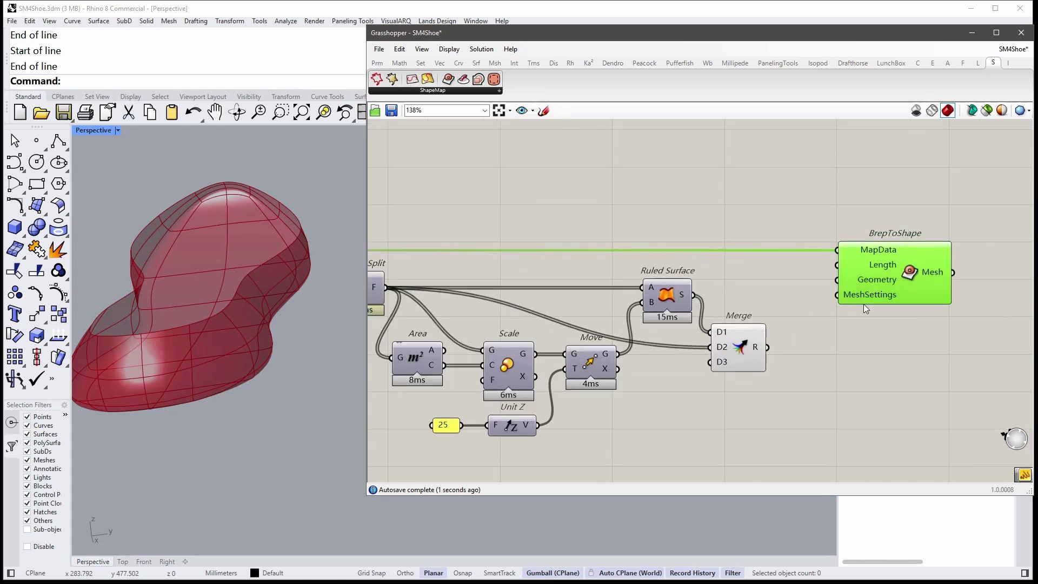
{"action": "scroll", "coordinate": [762, 347], "scroll_direction": "down", "scroll_amount": 1}
Feed Settings (Speed) into BrepToShape MeshSettings and Merge R into its Geometry input
{"action": "double_click", "coordinate": [762, 347]}
{"action": "type", "text": "setting"}
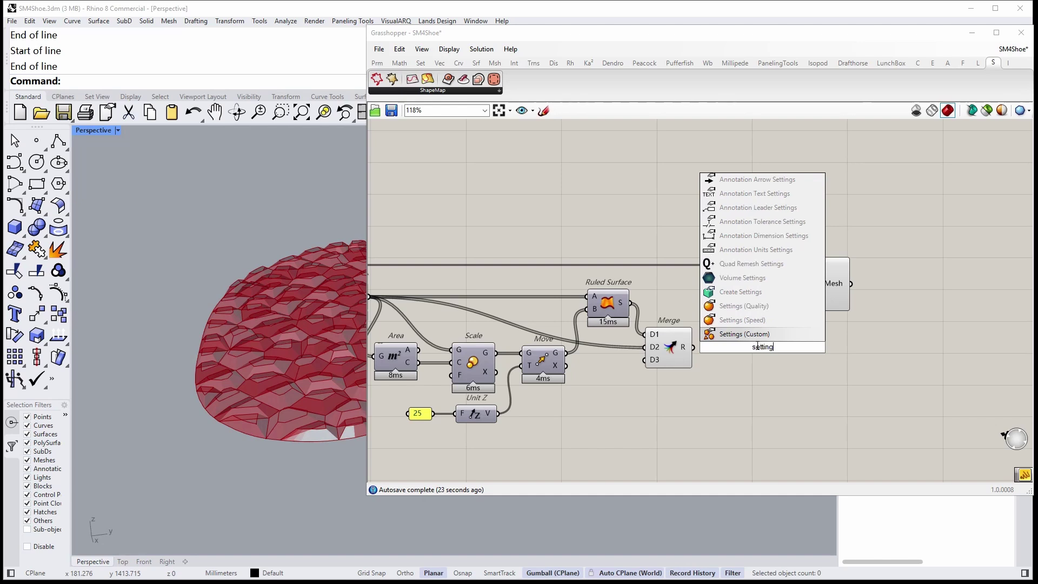
{"action": "left_click", "coordinate": [742, 320]}
{"action": "scroll", "coordinate": [747, 348], "scroll_direction": "up", "scroll_amount": 2}
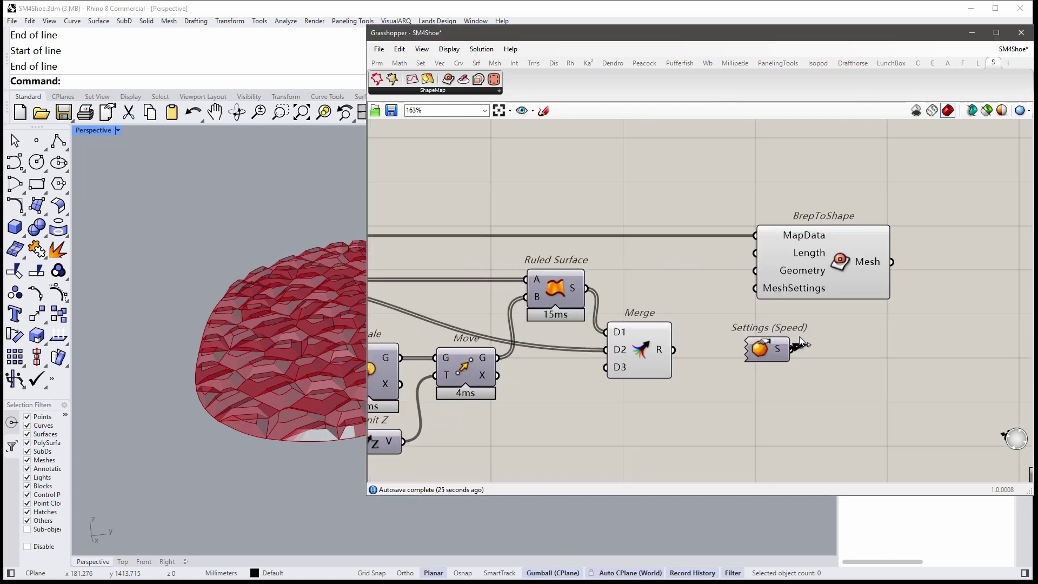
{"action": "left_click_drag", "start_coordinate": [802, 333], "coordinate": [771, 298]}
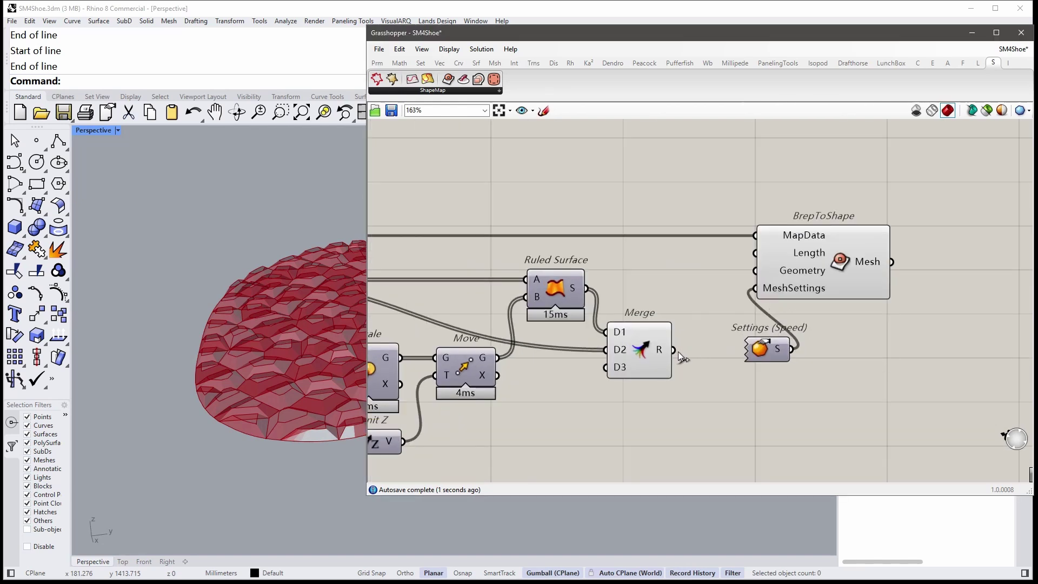
{"action": "left_click_drag", "start_coordinate": [674, 350], "coordinate": [755, 270]}
{"action": "scroll", "coordinate": [298, 303], "scroll_direction": "down", "scroll_amount": 2}
{"action": "scroll", "coordinate": [205, 289], "scroll_direction": "down", "scroll_amount": 3}
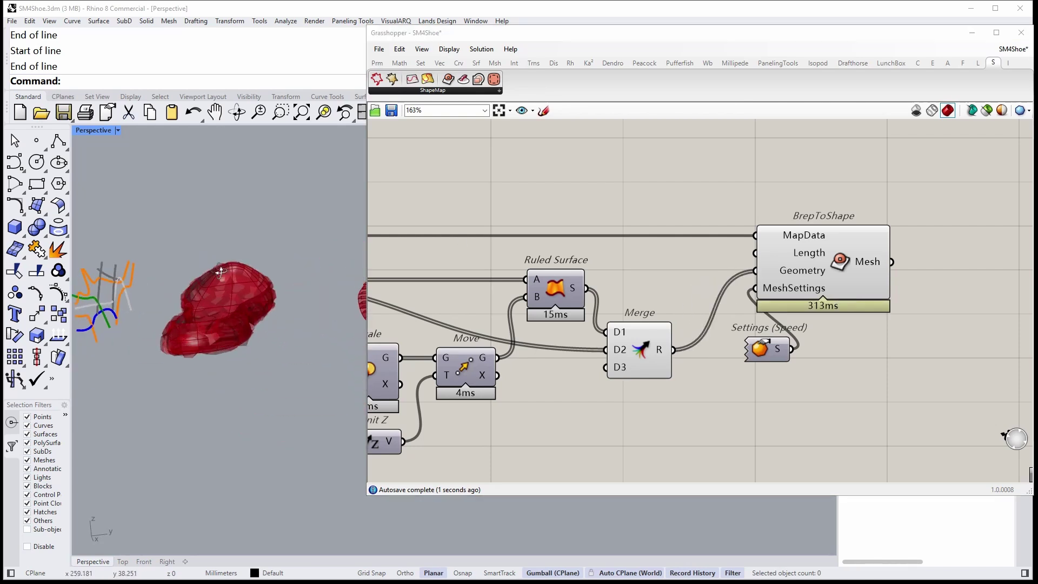
Attach a Custom Preview to the BrepToShape mesh output
{"action": "right_click_drag", "start_coordinate": [205, 290], "coordinate": [229, 324]}
{"action": "left_click", "coordinate": [688, 268]}
{"action": "scroll", "coordinate": [688, 267], "scroll_direction": "down", "scroll_amount": 1}
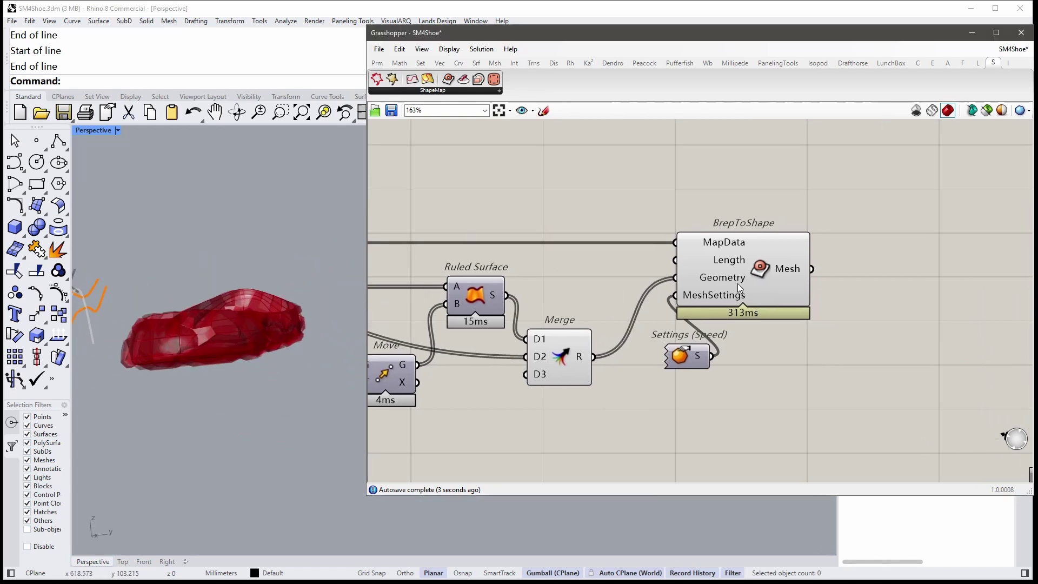
{"action": "left_click", "coordinate": [778, 285]}
{"action": "right_click", "coordinate": [819, 270]}
{"action": "left_click", "coordinate": [915, 219]}
{"action": "scroll", "coordinate": [851, 271], "scroll_direction": "up", "scroll_amount": 1}
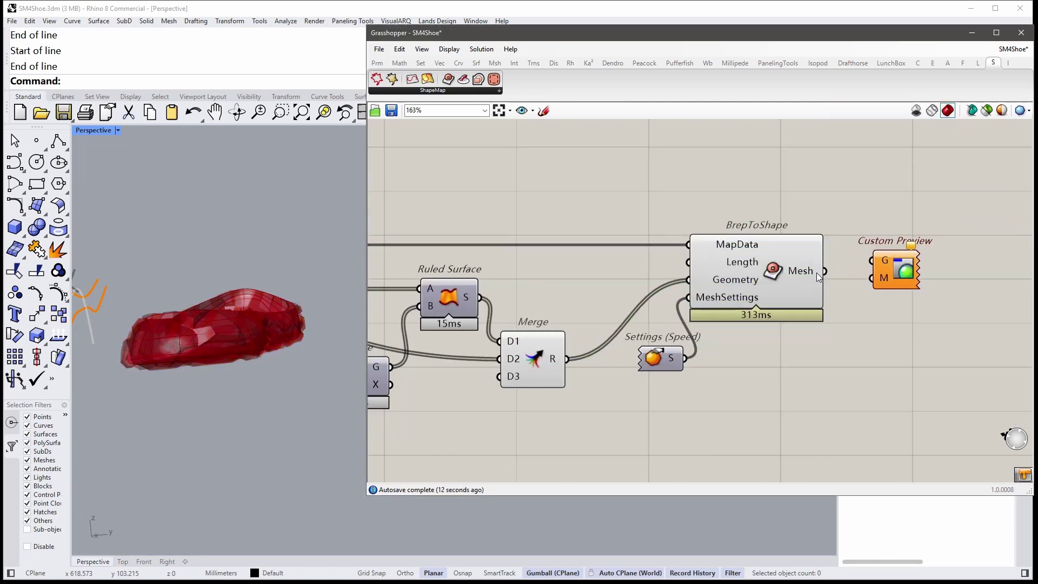
{"action": "left_click_drag", "start_coordinate": [869, 259], "coordinate": [875, 261]}
{"action": "scroll", "coordinate": [880, 283], "scroll_direction": "down", "scroll_amount": 2}
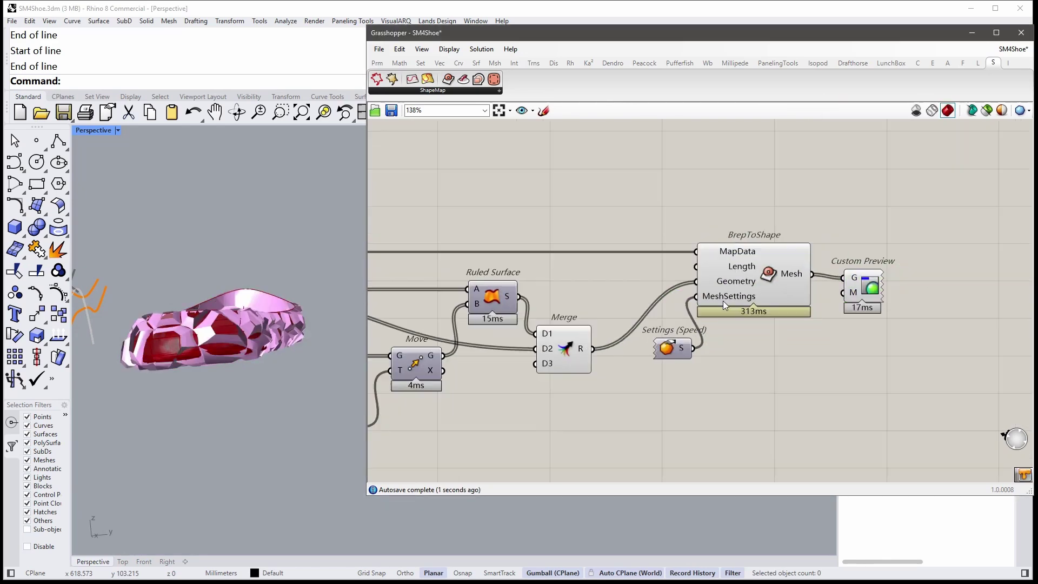
{"action": "scroll", "coordinate": [713, 312], "scroll_direction": "down", "scroll_amount": 2}
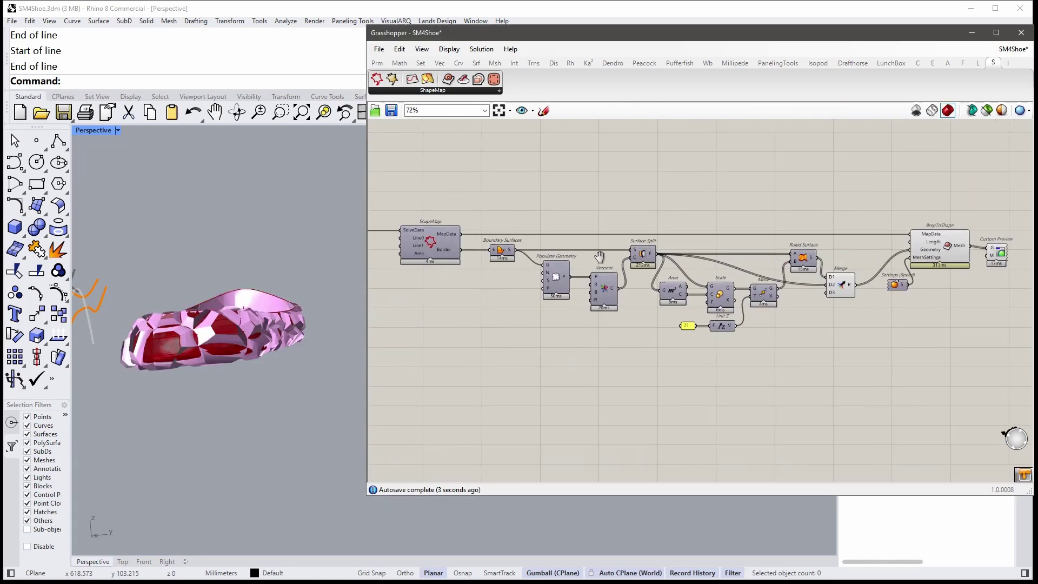
Inspect the pink shoe mesh, highlighting the Brep and Custom Preview components
{"action": "right_click_drag", "start_coordinate": [587, 293], "coordinate": [670, 266]}
{"action": "middle_click", "coordinate": [606, 218]}
{"action": "left_click", "coordinate": [593, 229]}
{"action": "scroll", "coordinate": [269, 285], "scroll_direction": "up", "scroll_amount": 2}
{"action": "scroll", "coordinate": [268, 284], "scroll_direction": "up", "scroll_amount": 2}
{"action": "mouse_move", "coordinate": [268, 284]}
{"action": "right_mouse_down"}
{"action": "mouse_move", "coordinate": [285, 381]}
{"action": "mouse_move", "coordinate": [307, 311]}
{"action": "mouse_move", "coordinate": [210, 320]}
{"action": "mouse_move", "coordinate": [341, 348]}
{"action": "right_mouse_up"}
{"action": "scroll", "coordinate": [616, 345], "scroll_direction": "down", "scroll_amount": 3}
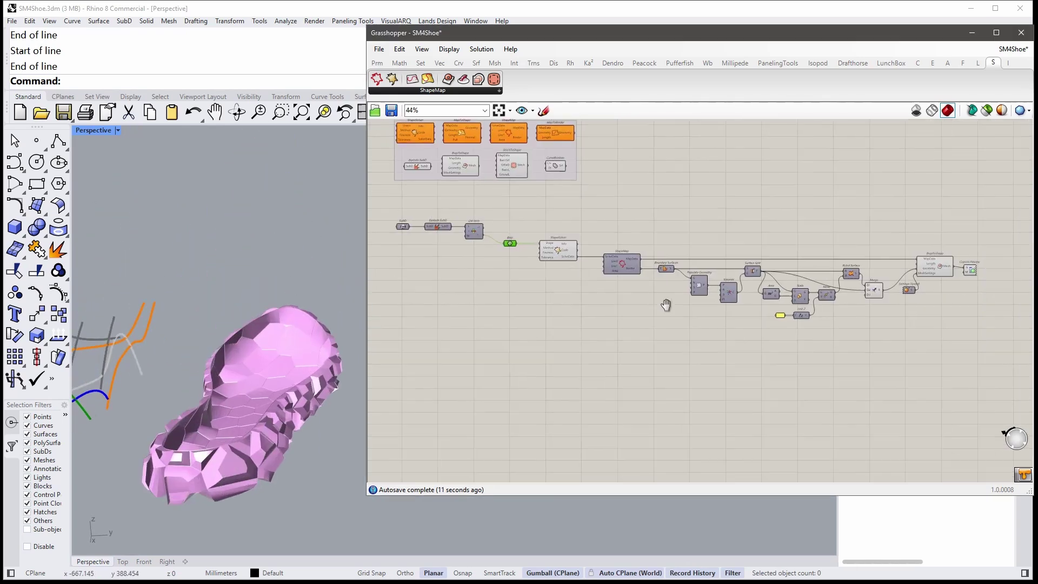
{"action": "scroll", "coordinate": [666, 307], "scroll_direction": "up", "scroll_amount": 3}
{"action": "scroll", "coordinate": [806, 296], "scroll_direction": "up", "scroll_amount": 1}
{"action": "left_click", "coordinate": [768, 279]}
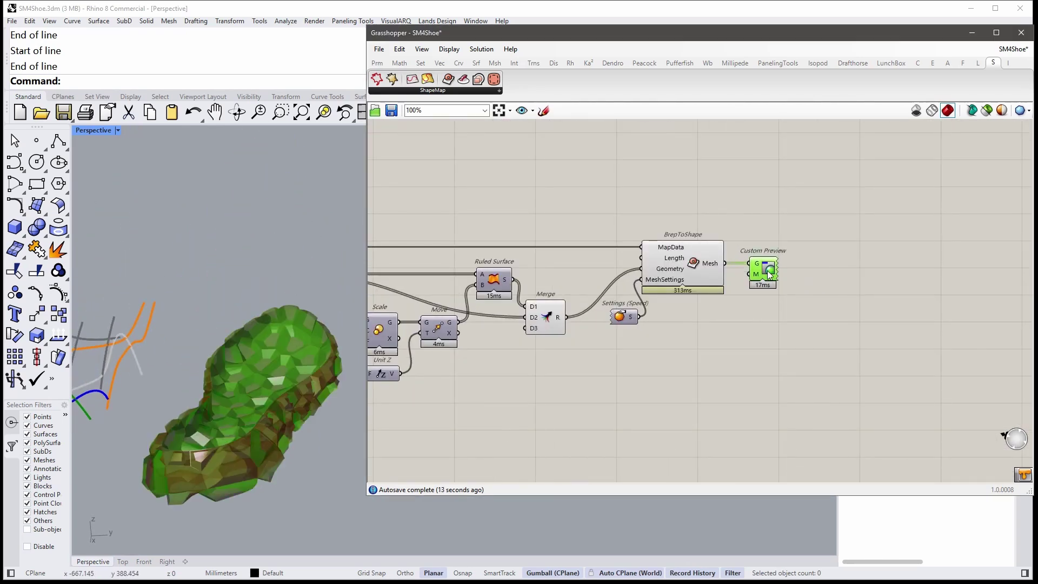
{"action": "left_click", "coordinate": [658, 368]}
{"action": "right_click_drag", "start_coordinate": [324, 358], "coordinate": [278, 361]}
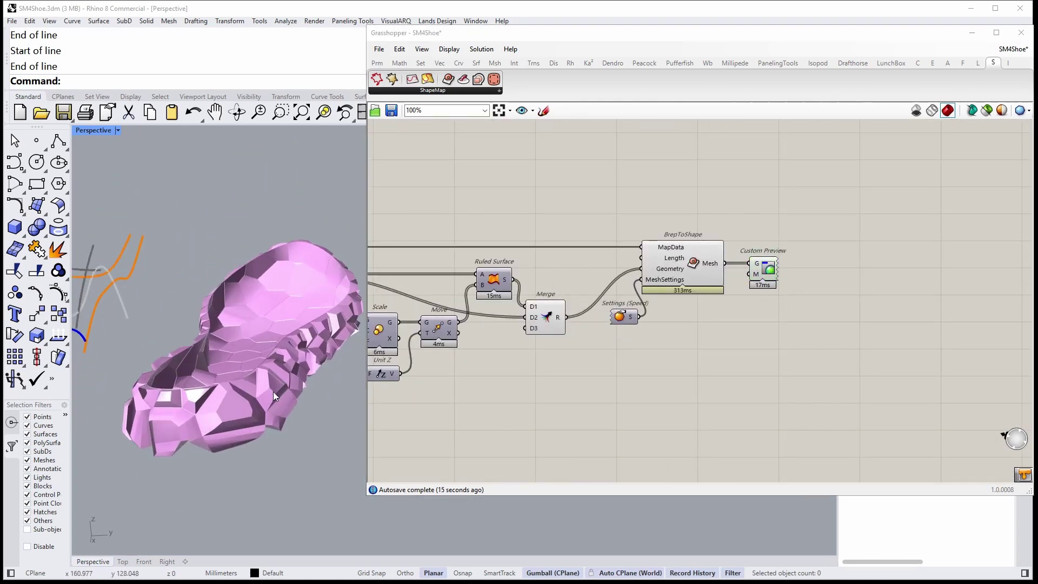
Turn on Preview Mesh Edges and orbit to examine the mesh wireframe
{"action": "left_click", "coordinate": [449, 49]}
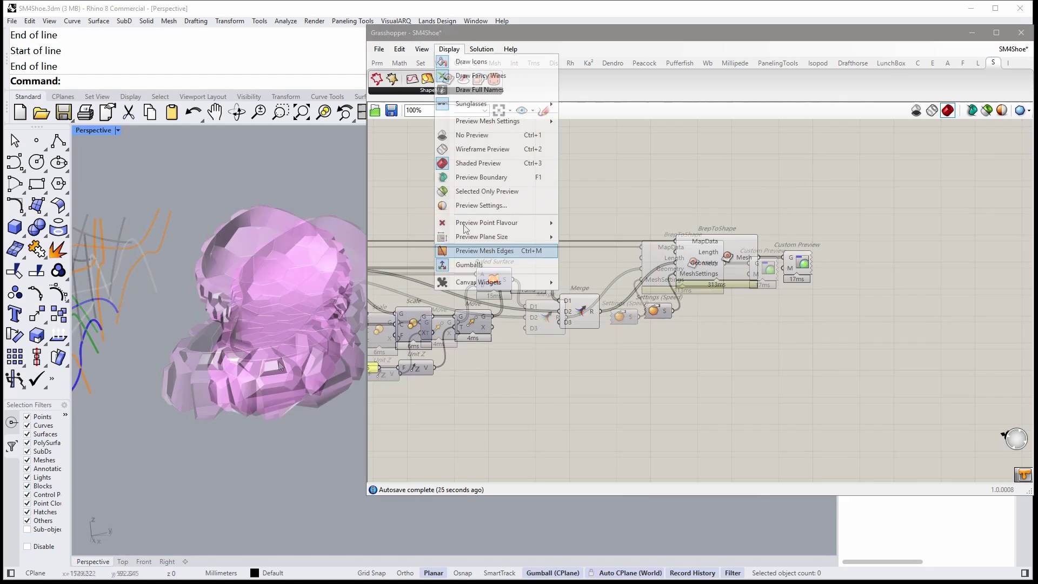
{"action": "left_click", "coordinate": [477, 250]}
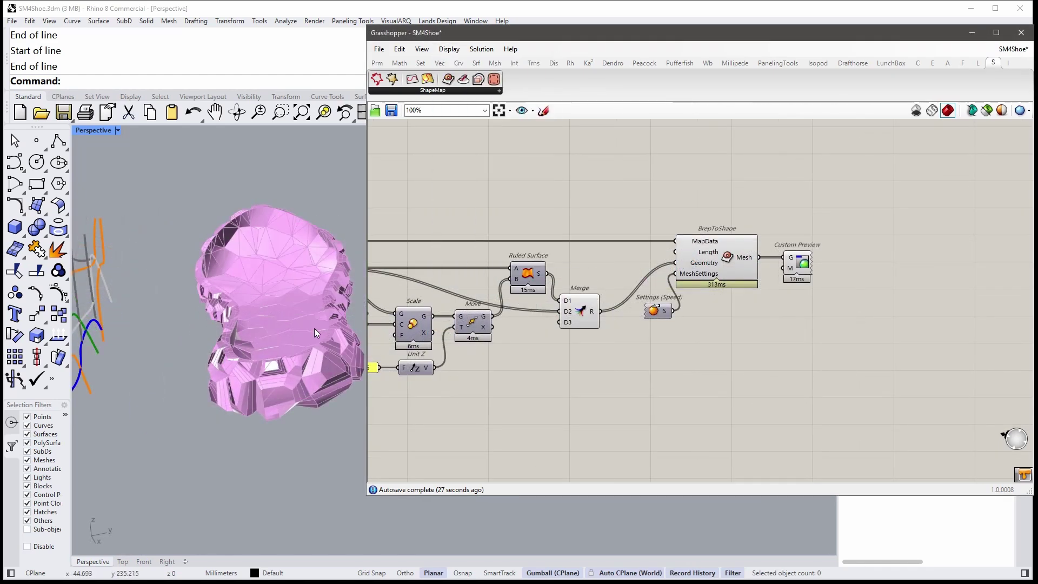
{"action": "scroll", "coordinate": [276, 365], "scroll_direction": "up", "scroll_amount": 5}
{"action": "mouse_move", "coordinate": [286, 322]}
{"action": "right_mouse_down"}
{"action": "mouse_move", "coordinate": [252, 440]}
{"action": "mouse_move", "coordinate": [297, 337]}
{"action": "right_mouse_up"}
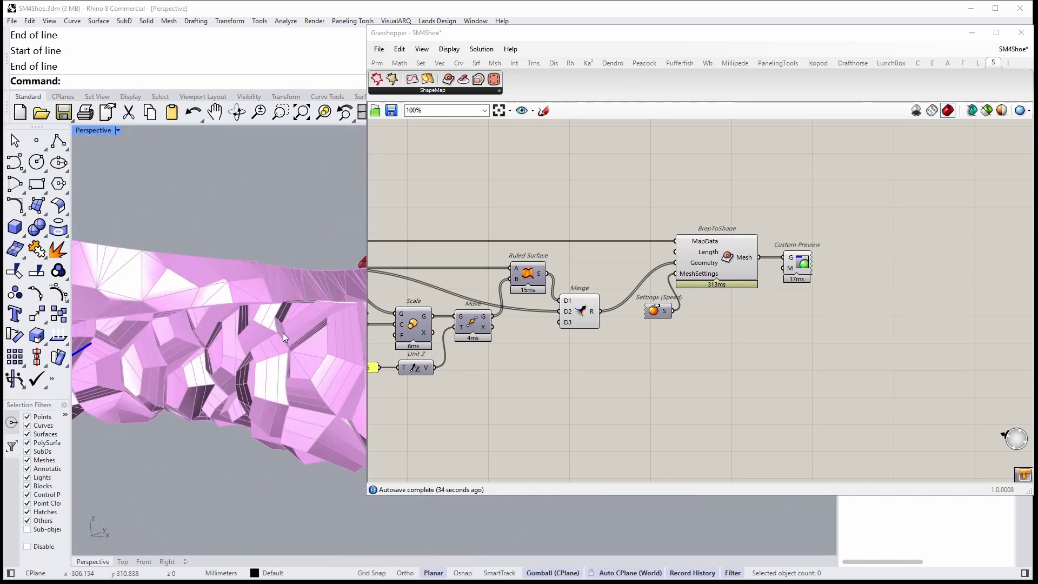
{"action": "mouse_move", "coordinate": [298, 337]}
{"action": "right_mouse_down"}
{"action": "mouse_move", "coordinate": [262, 332]}
{"action": "mouse_move", "coordinate": [234, 384]}
{"action": "right_mouse_up"}
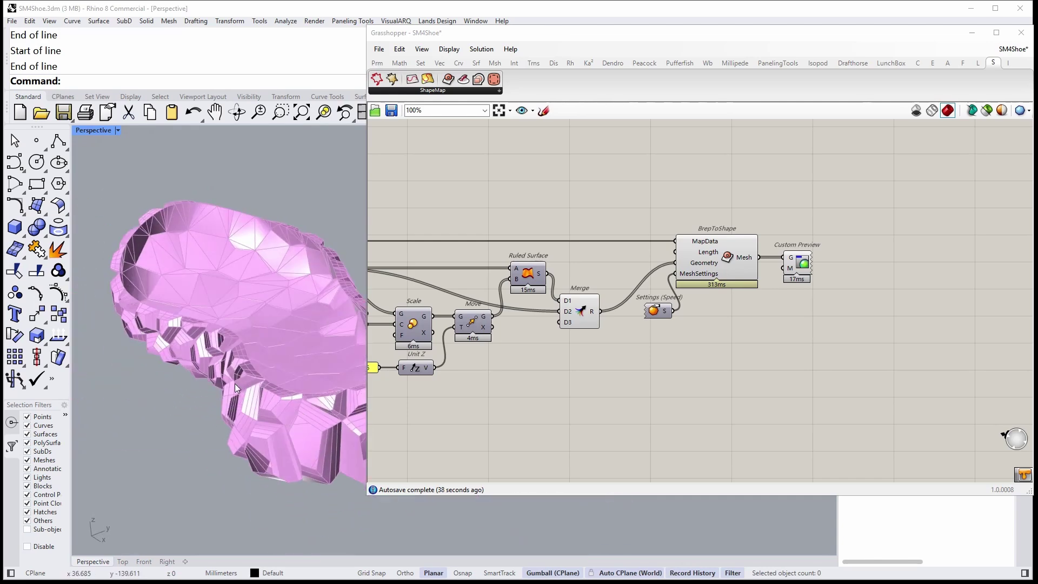
{"action": "double_click", "coordinate": [654, 349]}
{"action": "type", "text": "brep"}
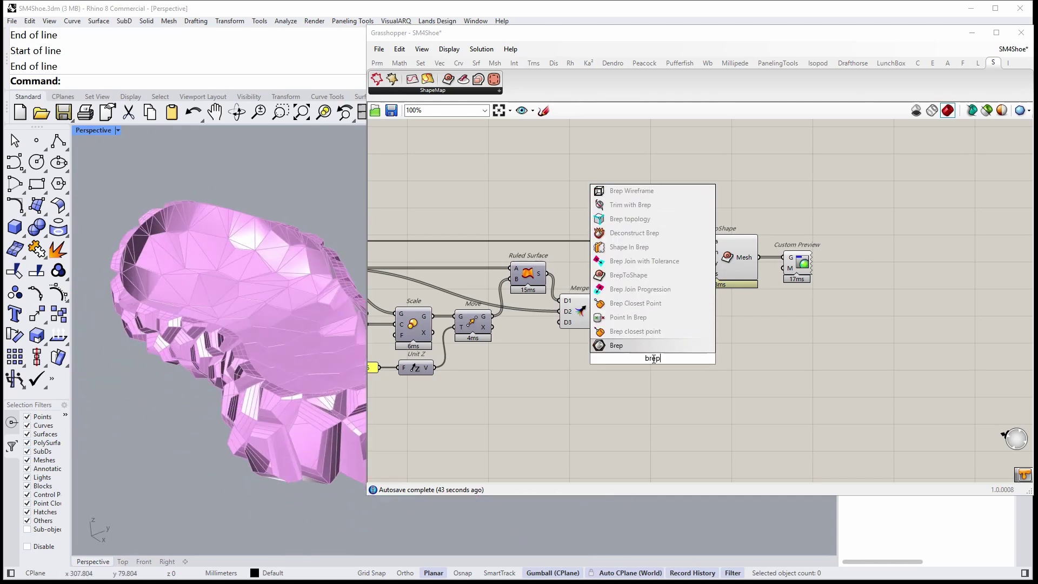
{"action": "type", "text": " join"}
{"action": "left_click", "coordinate": [613, 346]}
{"action": "scroll", "coordinate": [609, 341], "scroll_direction": "up", "scroll_amount": 1}
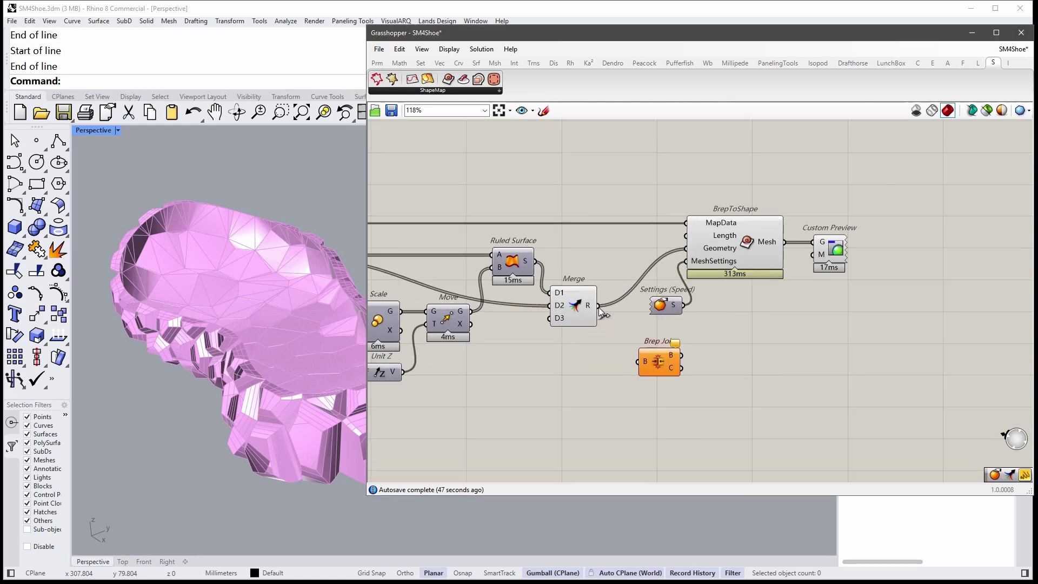
{"action": "mouse_move", "coordinate": [599, 308]}
{"action": "left_mouse_down"}
{"action": "mouse_move", "coordinate": [643, 362]}
{"action": "mouse_move", "coordinate": [623, 359]}
{"action": "mouse_move", "coordinate": [688, 250]}
{"action": "left_mouse_up"}
{"action": "scroll", "coordinate": [637, 359], "scroll_direction": "down", "scroll_amount": 2}
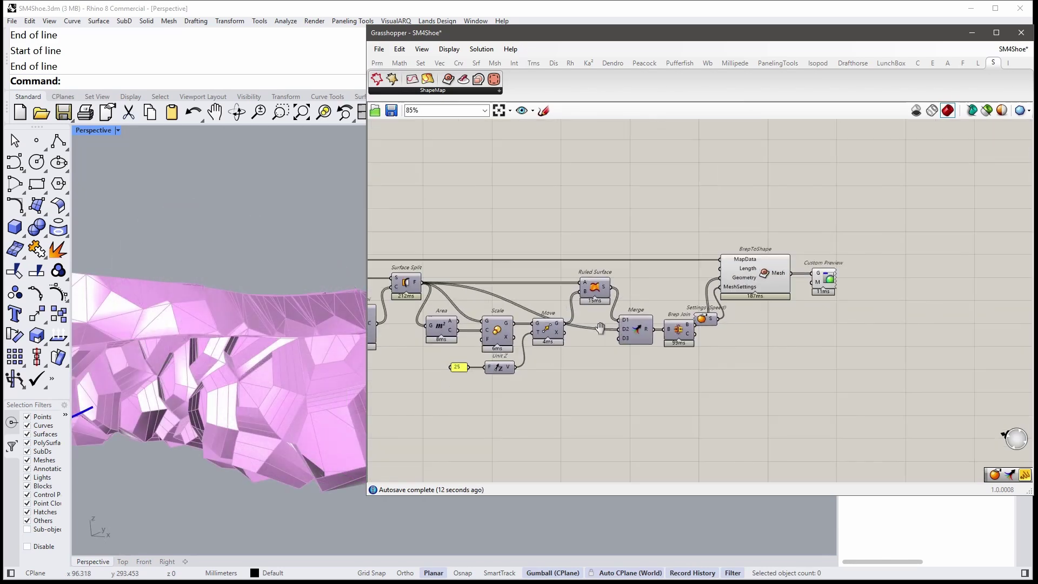
{"action": "left_click_drag", "start_coordinate": [730, 349], "coordinate": [731, 328]}
{"action": "scroll", "coordinate": [643, 344], "scroll_direction": "up", "scroll_amount": 1}
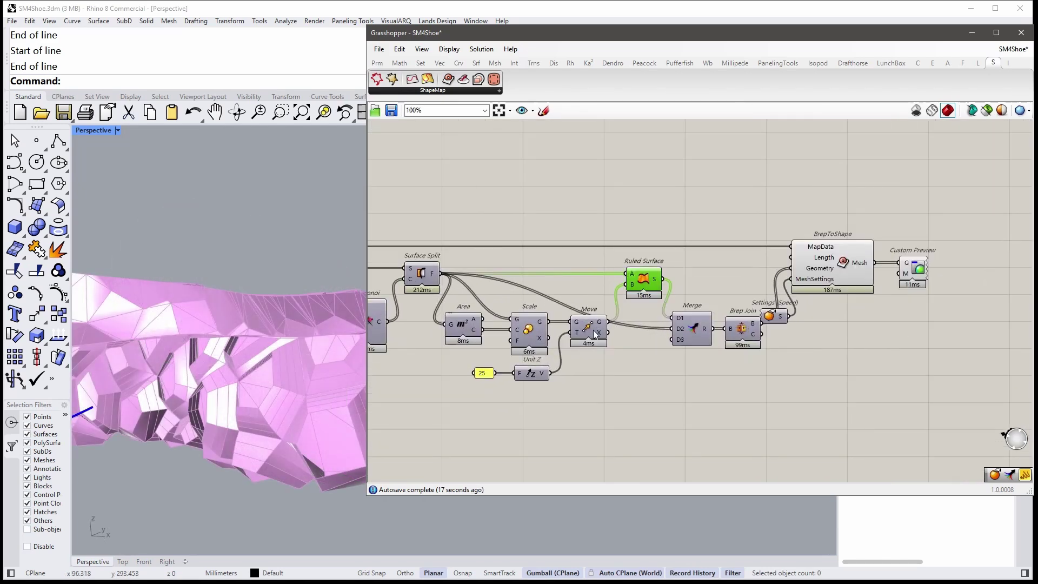
{"action": "right_click_drag", "start_coordinate": [288, 412], "coordinate": [286, 314]}
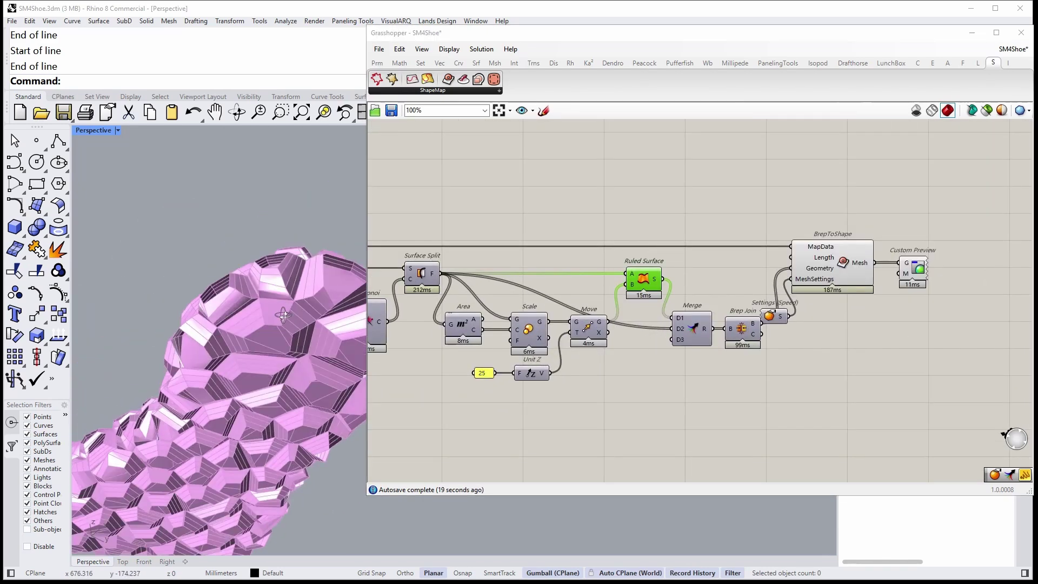
{"action": "scroll", "coordinate": [281, 353], "scroll_direction": "up", "scroll_amount": 4}
{"action": "mouse_move", "coordinate": [282, 352]}
{"action": "right_mouse_down"}
{"action": "mouse_move", "coordinate": [288, 327]}
{"action": "mouse_move", "coordinate": [292, 358]}
{"action": "right_mouse_up"}
{"action": "scroll", "coordinate": [552, 244], "scroll_direction": "up", "scroll_amount": 1}
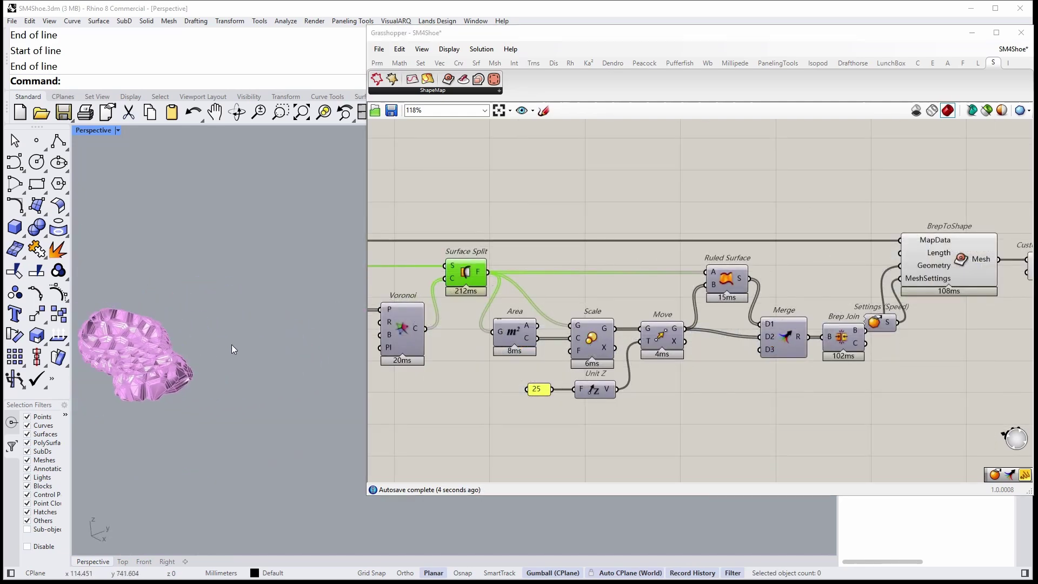
{"action": "right_click_drag", "start_coordinate": [226, 347], "coordinate": [594, 338]}
{"action": "left_click", "coordinate": [552, 273]}
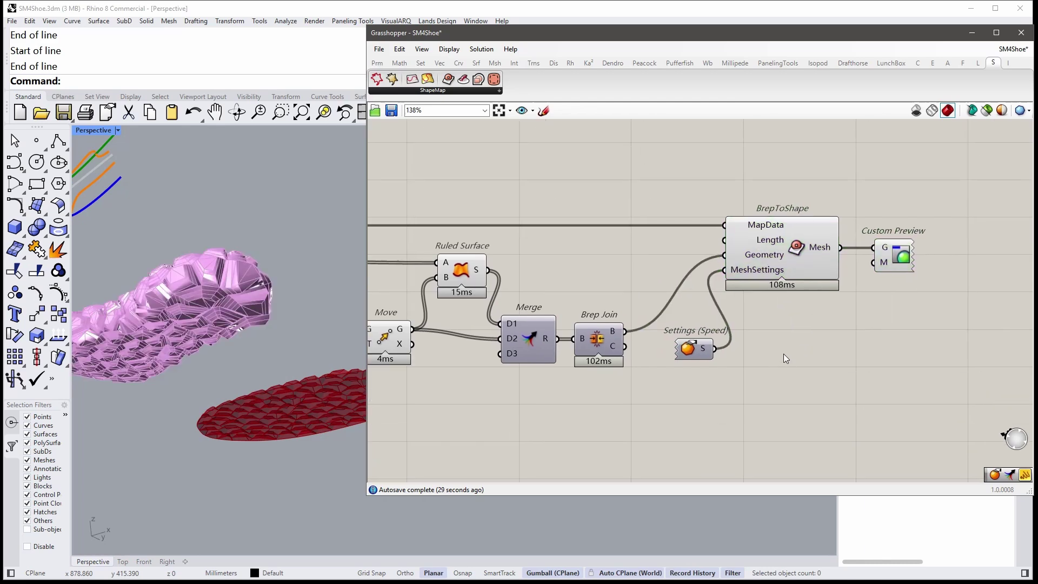
{"action": "scroll", "coordinate": [740, 366], "scroll_direction": "down", "scroll_amount": 1}
Insert Settings (Custom) below the Settings (Speed) component
{"action": "double_click", "coordinate": [741, 367]}
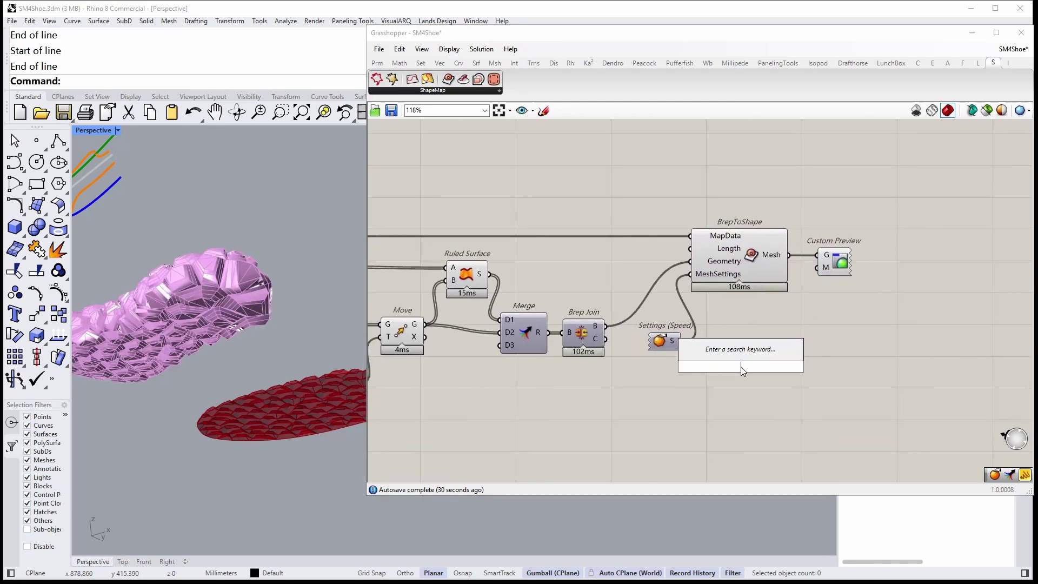
{"action": "type", "text": "setting"}
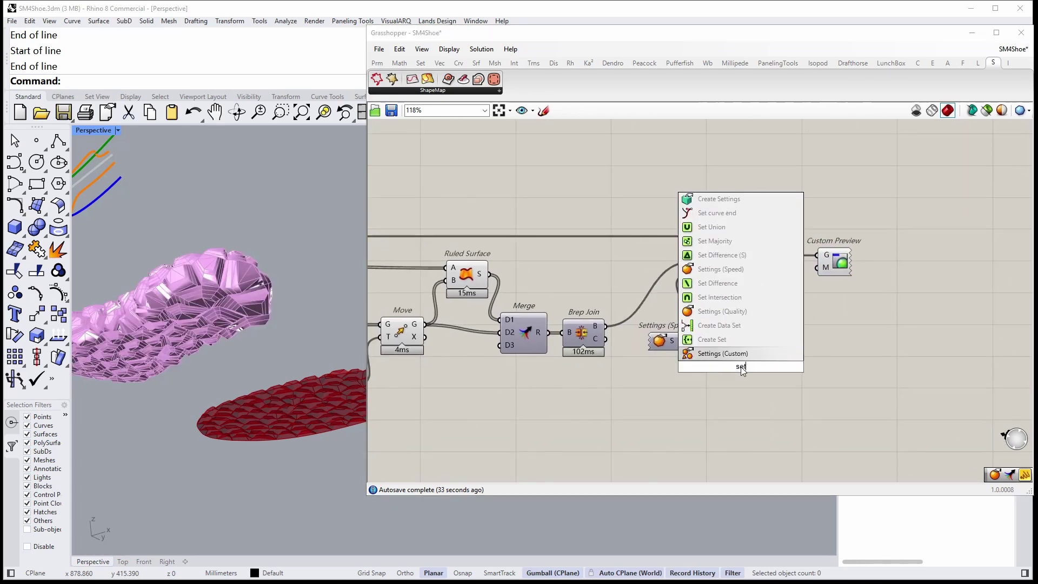
{"action": "left_click", "coordinate": [723, 354]}
{"action": "left_click_drag", "start_coordinate": [723, 357], "coordinate": [667, 409]}
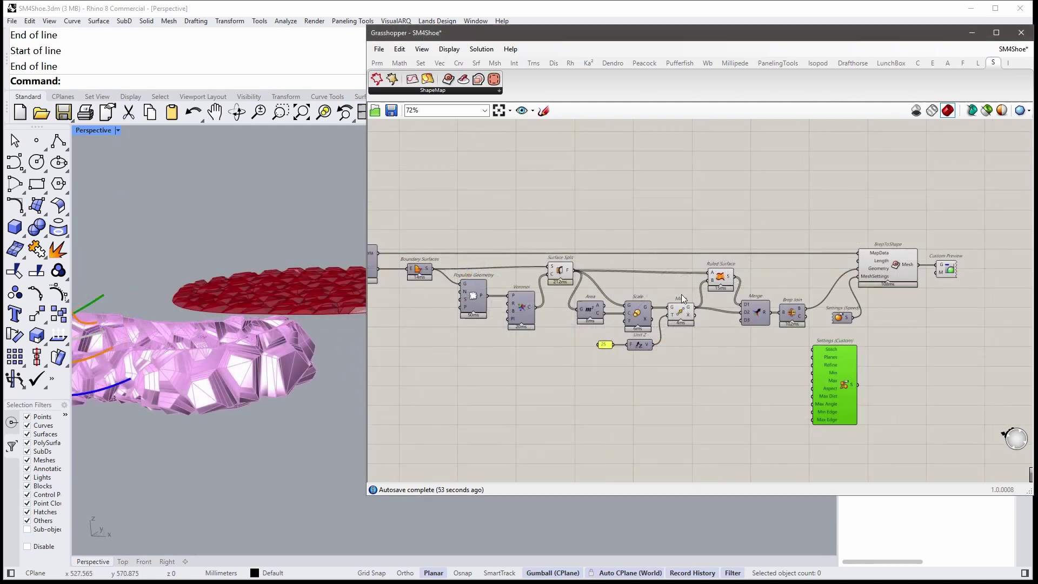
{"action": "right_click_drag", "start_coordinate": [211, 398], "coordinate": [455, 346]}
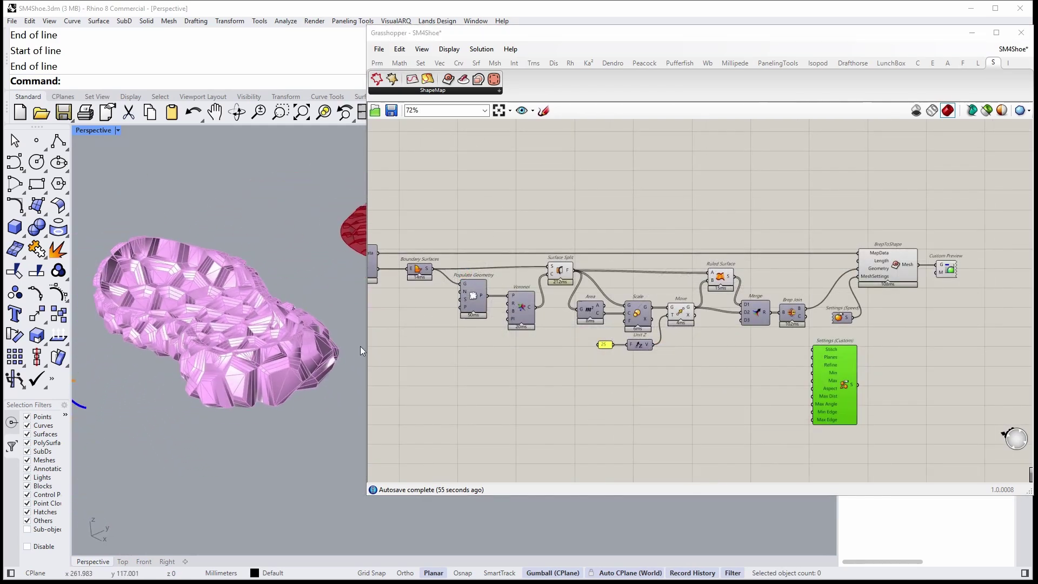
{"action": "scroll", "coordinate": [455, 347], "scroll_direction": "down", "scroll_amount": 1}
Re-inspect the raised-cell shoe mesh with the Brep component highlighted
{"action": "right_click_drag", "start_coordinate": [477, 347], "coordinate": [552, 270]}
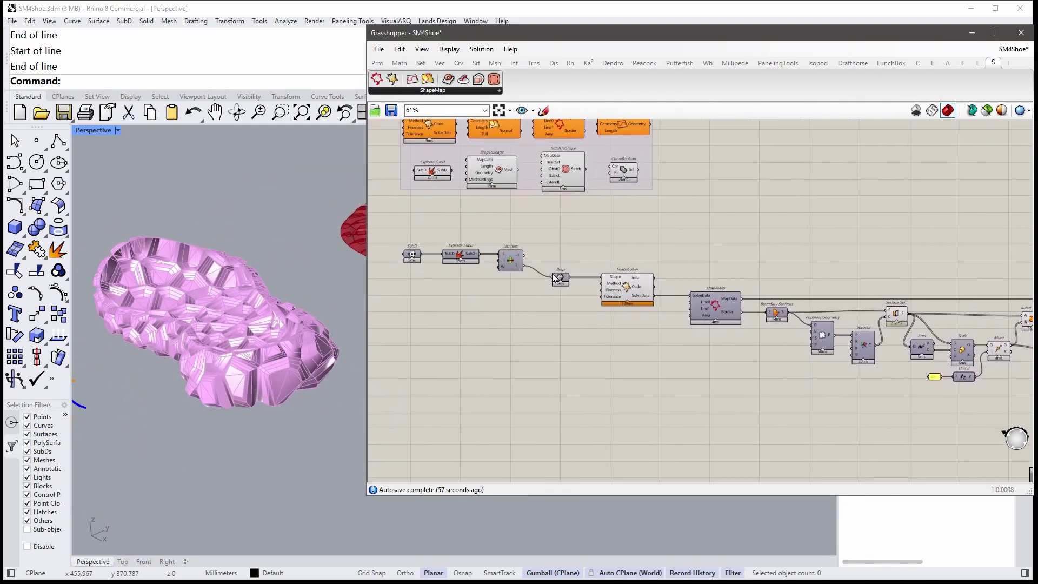
{"action": "scroll", "coordinate": [552, 270], "scroll_direction": "up", "scroll_amount": 1}
{"action": "middle_click", "coordinate": [563, 279]}
{"action": "left_click", "coordinate": [561, 279]}
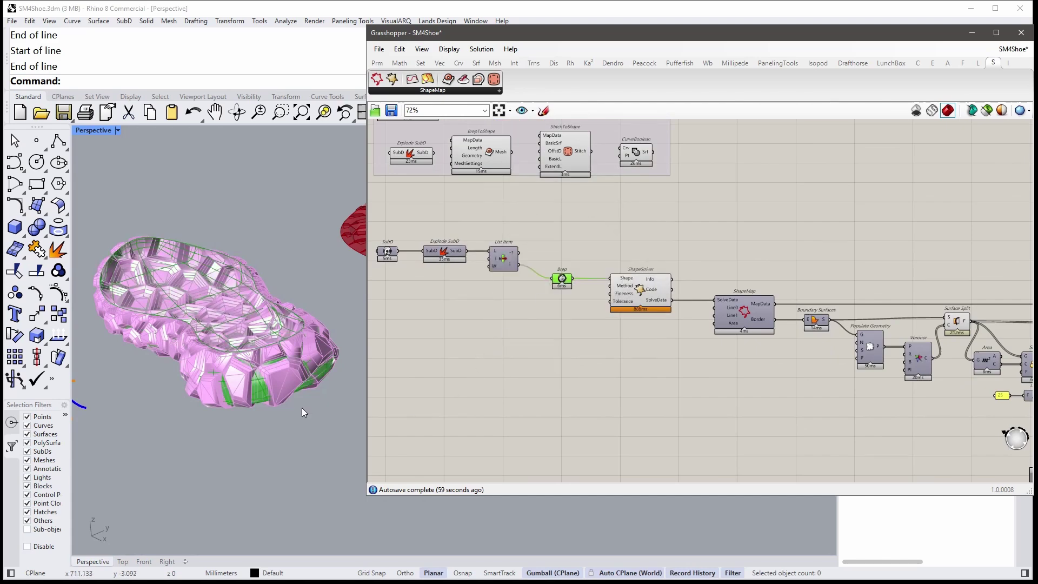
{"action": "mouse_move", "coordinate": [305, 392]}
{"action": "right_mouse_down"}
{"action": "mouse_move", "coordinate": [296, 258]}
{"action": "mouse_move", "coordinate": [268, 300]}
{"action": "mouse_move", "coordinate": [286, 330]}
{"action": "right_mouse_up"}
{"action": "scroll", "coordinate": [253, 294], "scroll_direction": "up", "scroll_amount": 3}
{"action": "scroll", "coordinate": [231, 302], "scroll_direction": "up", "scroll_amount": 2}
{"action": "scroll", "coordinate": [247, 272], "scroll_direction": "up", "scroll_amount": 3}
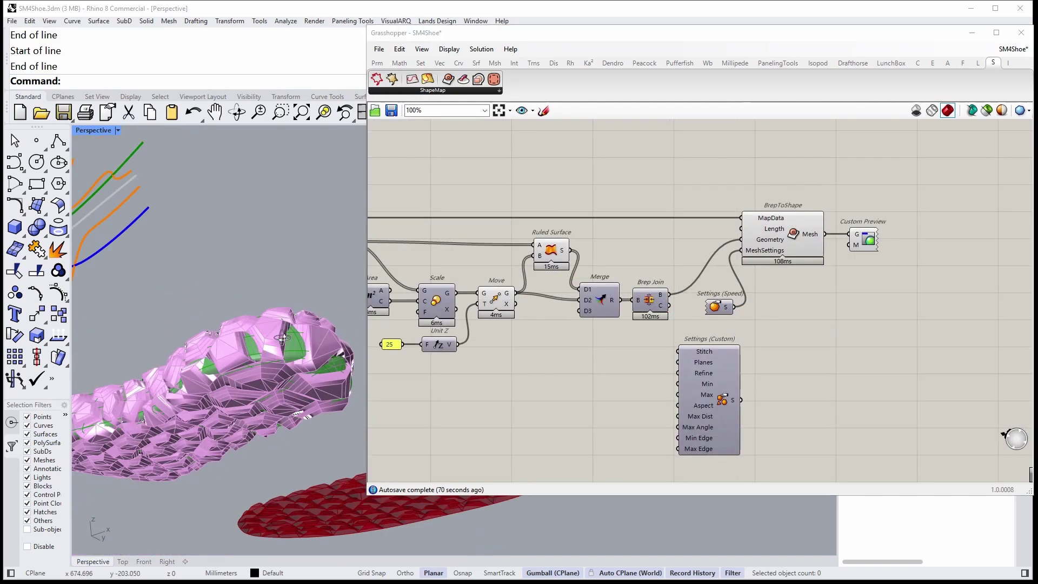
Connect Settings (Custom) to BrepToShape MeshSettings and view the denser mesh
{"action": "right_click_drag", "start_coordinate": [277, 355], "coordinate": [278, 324]}
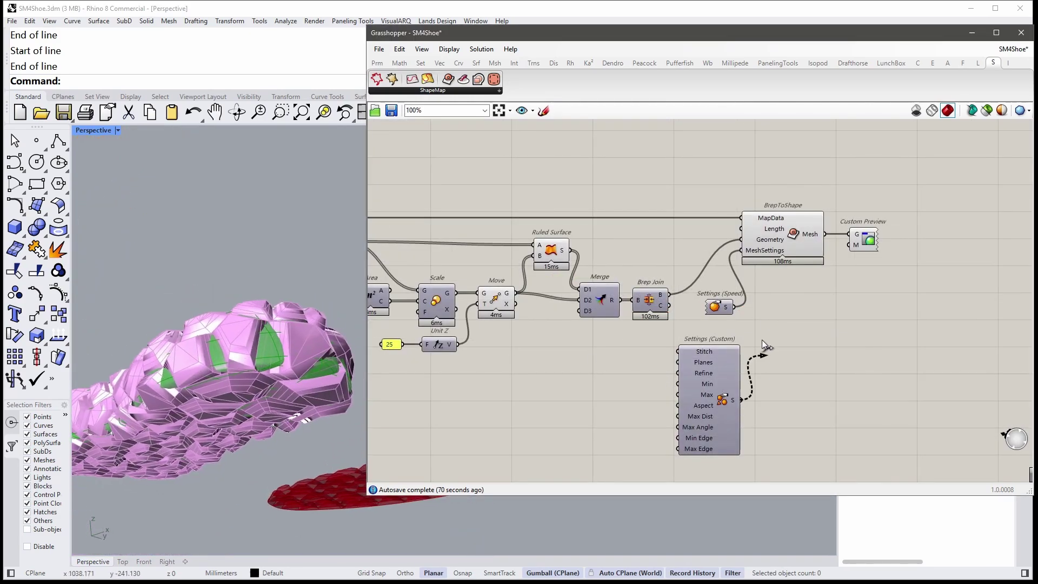
{"action": "left_click_drag", "start_coordinate": [740, 400], "coordinate": [736, 251]}
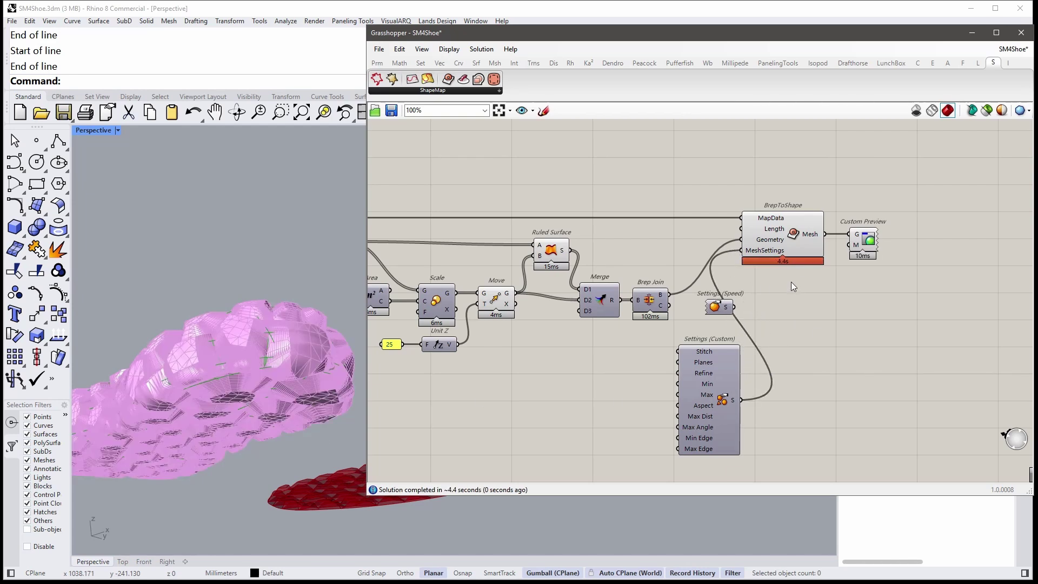
{"action": "right_click_drag", "start_coordinate": [773, 288], "coordinate": [780, 312]}
{"action": "mouse_move", "coordinate": [329, 392]}
{"action": "right_mouse_down"}
{"action": "mouse_move", "coordinate": [254, 321]}
{"action": "mouse_move", "coordinate": [255, 334]}
{"action": "mouse_move", "coordinate": [278, 304]}
{"action": "right_mouse_up"}
{"action": "right_click_drag", "start_coordinate": [329, 245], "coordinate": [265, 319]}
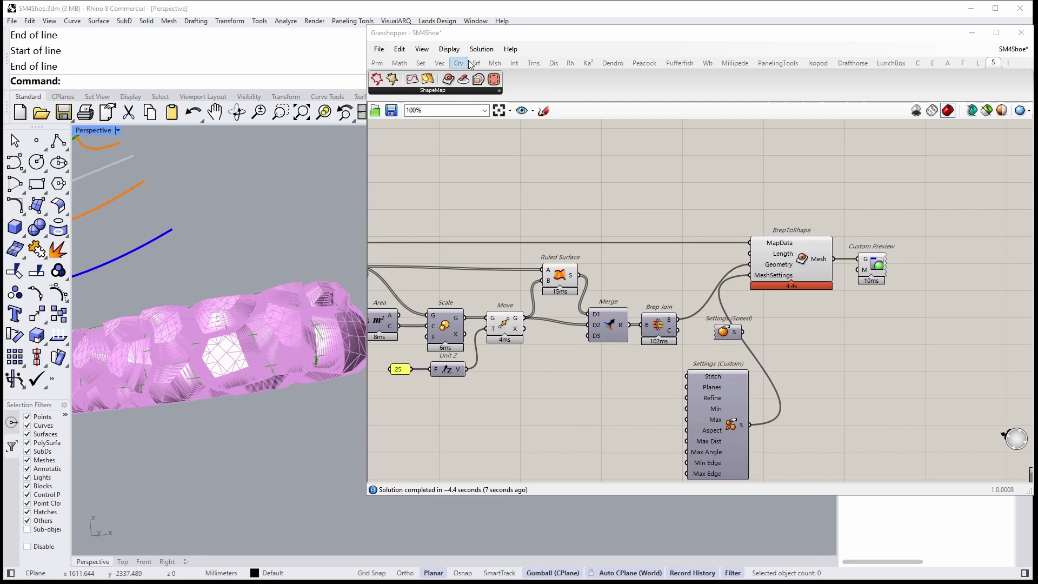
Turn off Preview Mesh Edges and inspect the shoe mesh from several angles
{"action": "left_click", "coordinate": [449, 49]}
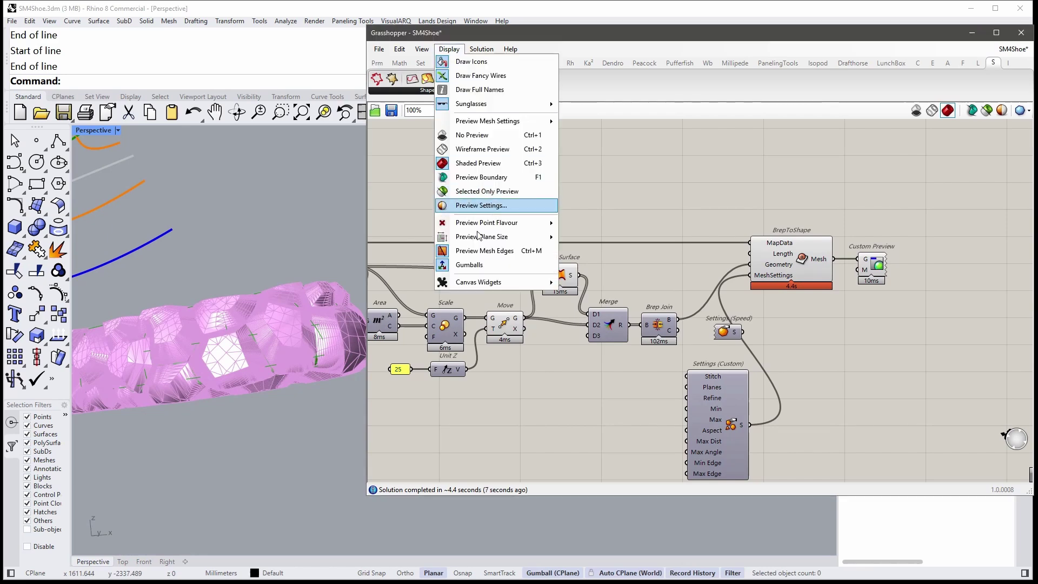
{"action": "left_click", "coordinate": [478, 251]}
{"action": "mouse_move", "coordinate": [268, 341]}
{"action": "right_mouse_down"}
{"action": "mouse_move", "coordinate": [241, 364]}
{"action": "mouse_move", "coordinate": [232, 356]}
{"action": "right_mouse_up"}
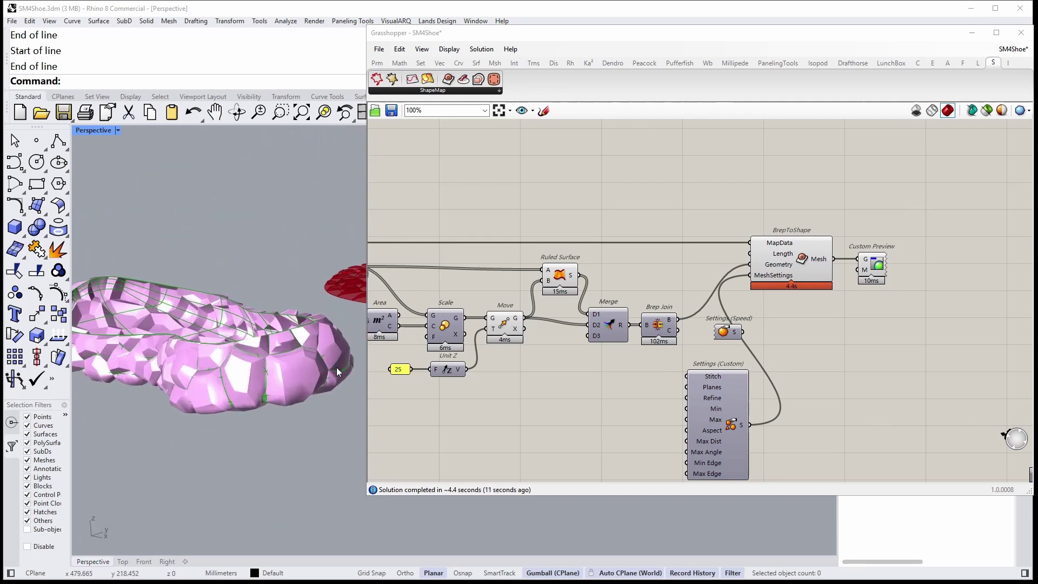
{"action": "scroll", "coordinate": [232, 357], "scroll_direction": "up", "scroll_amount": 2}
{"action": "scroll", "coordinate": [224, 330], "scroll_direction": "up", "scroll_amount": 2}
{"action": "scroll", "coordinate": [223, 309], "scroll_direction": "up", "scroll_amount": 2}
{"action": "scroll", "coordinate": [222, 289], "scroll_direction": "up", "scroll_amount": 2}
{"action": "right_click_drag", "start_coordinate": [230, 317], "coordinate": [283, 228]}
{"action": "scroll", "coordinate": [286, 221], "scroll_direction": "up", "scroll_amount": 2}
{"action": "scroll", "coordinate": [278, 234], "scroll_direction": "up", "scroll_amount": 2}
{"action": "scroll", "coordinate": [274, 282], "scroll_direction": "up", "scroll_amount": 2}
{"action": "scroll", "coordinate": [275, 320], "scroll_direction": "down", "scroll_amount": 2}
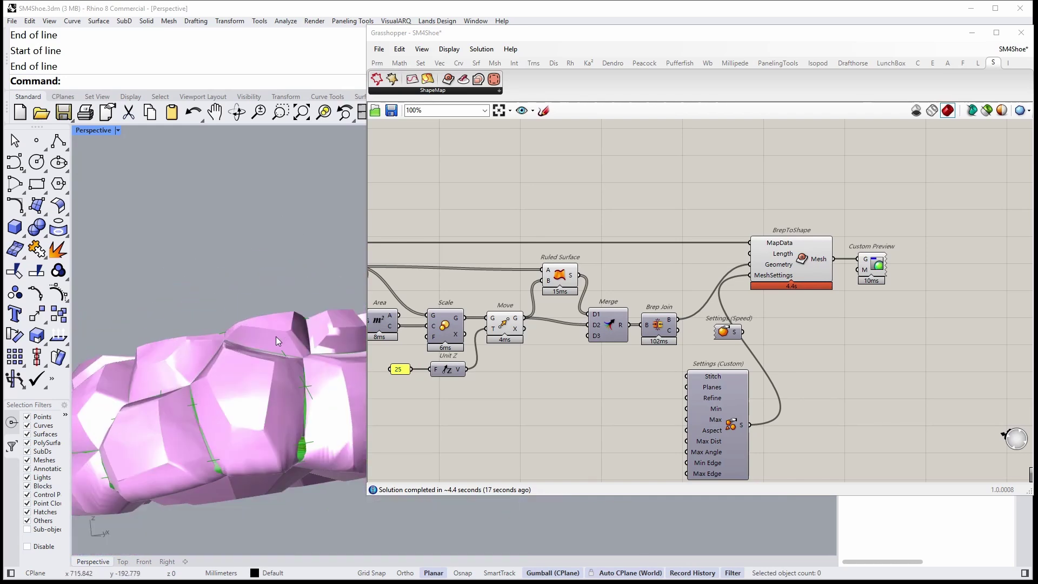
{"action": "right_click_drag", "start_coordinate": [278, 335], "coordinate": [325, 366]}
{"action": "right_click_drag", "start_coordinate": [530, 400], "coordinate": [676, 366]}
{"action": "right_click_drag", "start_coordinate": [324, 366], "coordinate": [282, 334]}
{"action": "right_click_drag", "start_coordinate": [855, 418], "coordinate": [764, 418]}
{"action": "scroll", "coordinate": [763, 418], "scroll_direction": "up", "scroll_amount": 2}
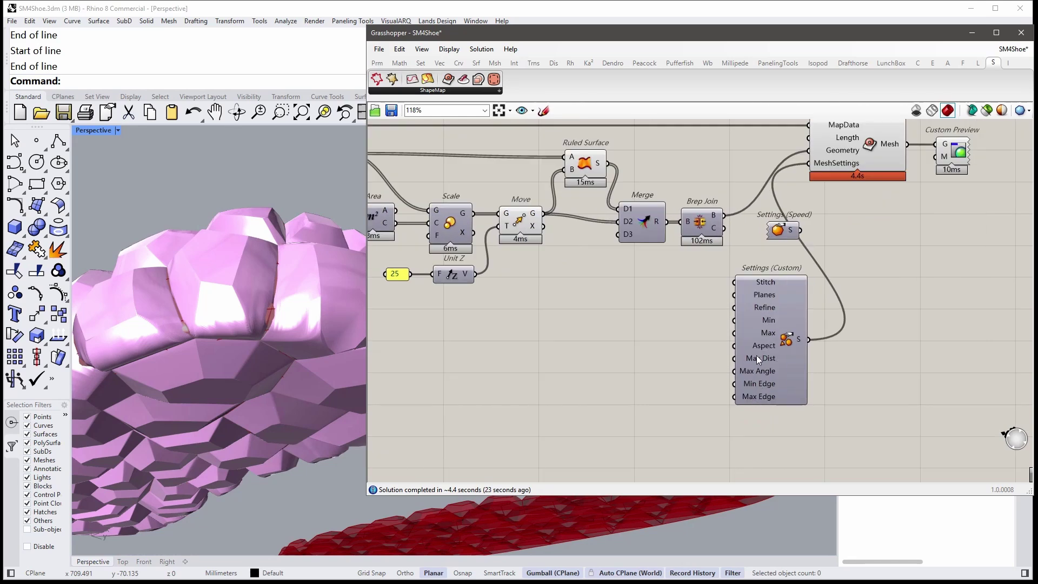
Add a Panel and begin wiring it to report the mesh's 843714 vertices
{"action": "double_click", "coordinate": [652, 397]}
{"action": "type", "text": "//"}
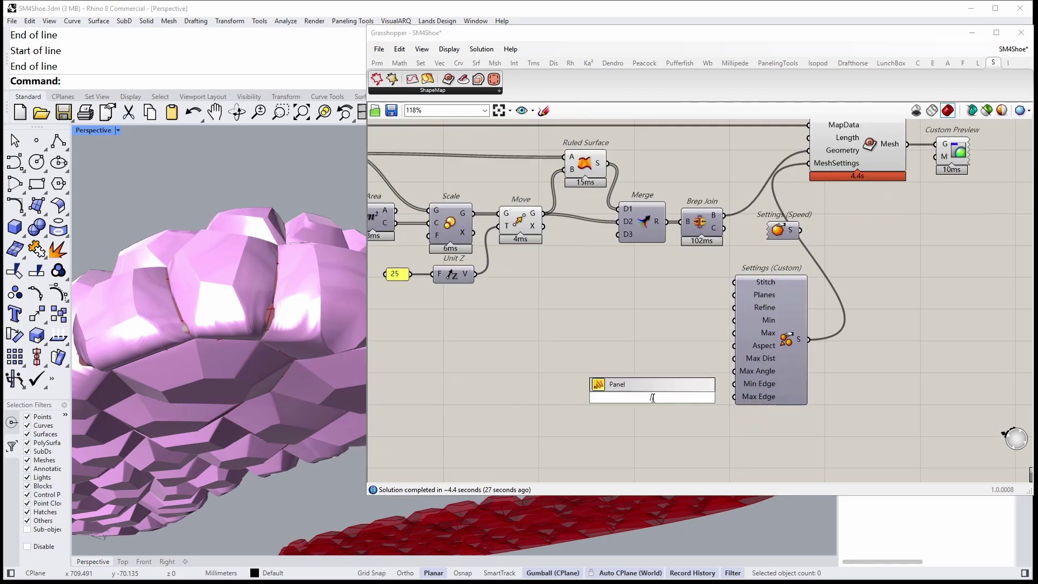
{"action": "key", "text": "Return"}
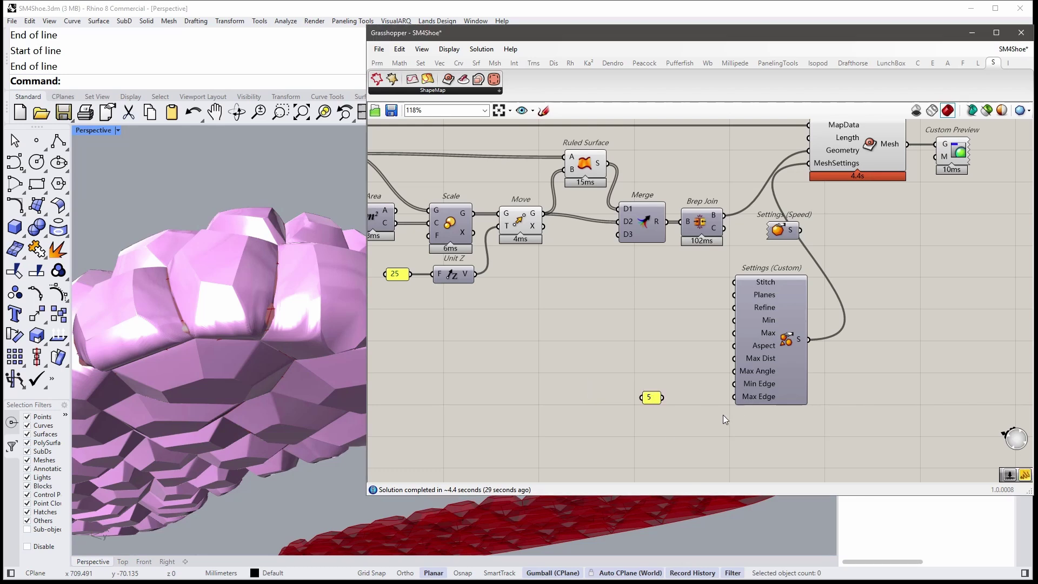
{"action": "left_click_drag", "start_coordinate": [667, 406], "coordinate": [698, 403]}
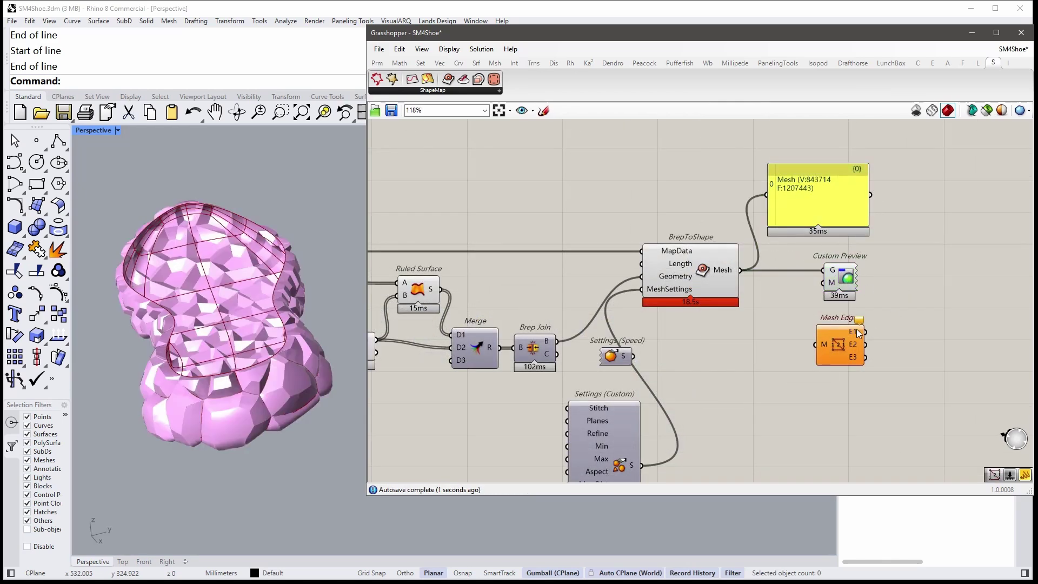
Add a Curve parameter that receives the naked edges (E1) from Mesh Edges
{"action": "double_click", "coordinate": [903, 361]}
{"action": "type", "text": "curve"}
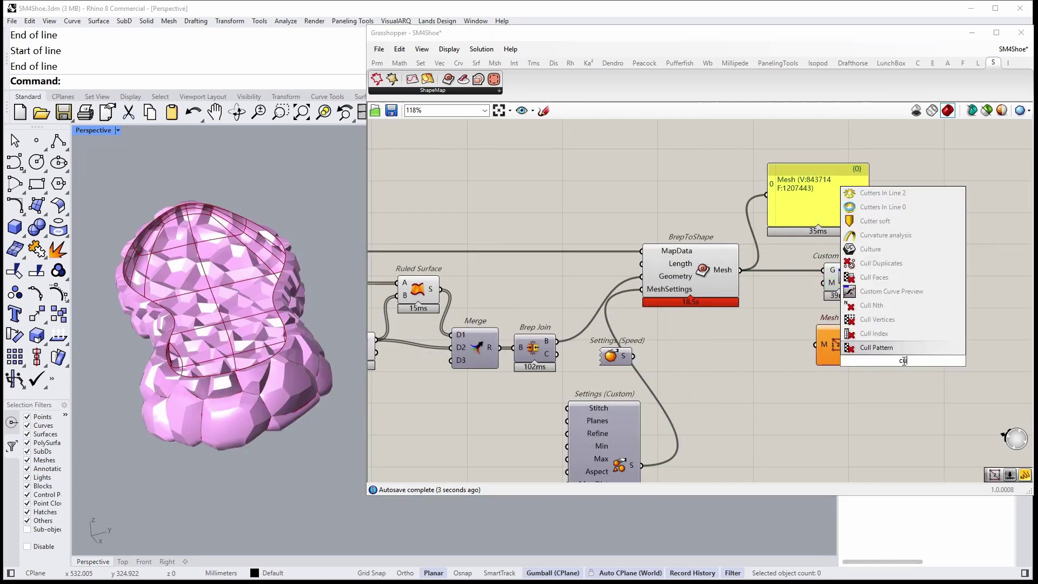
{"action": "key", "text": "Return"}
{"action": "scroll", "coordinate": [903, 362], "scroll_direction": "up", "scroll_amount": 1}
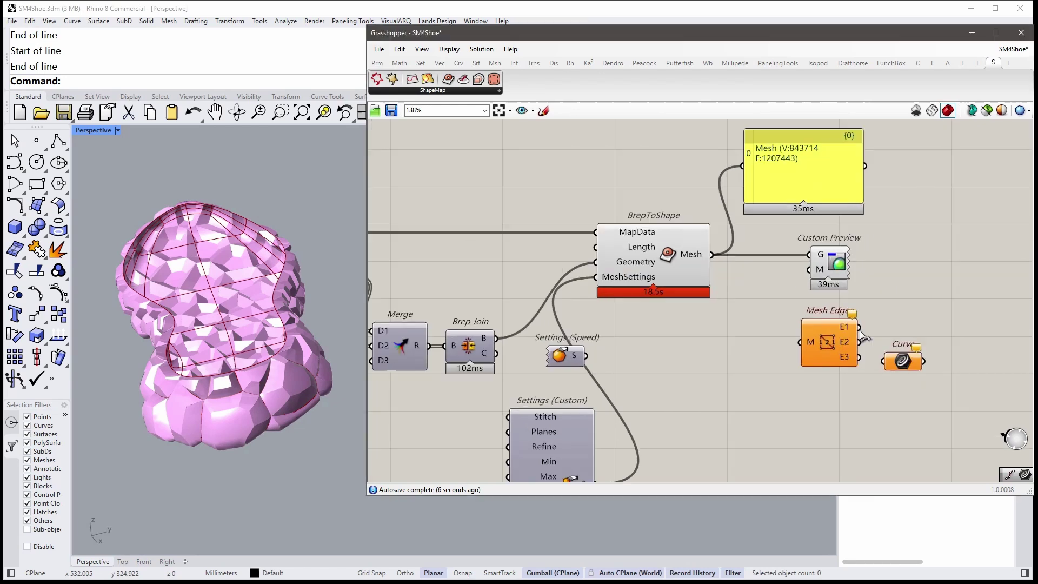
{"action": "left_click_drag", "start_coordinate": [903, 361], "coordinate": [899, 326]}
{"action": "left_click", "coordinate": [835, 329]}
{"action": "middle_click", "coordinate": [834, 325]}
{"action": "scroll", "coordinate": [863, 326], "scroll_direction": "up", "scroll_amount": 2}
{"action": "scroll", "coordinate": [720, 307], "scroll_direction": "down", "scroll_amount": 2}
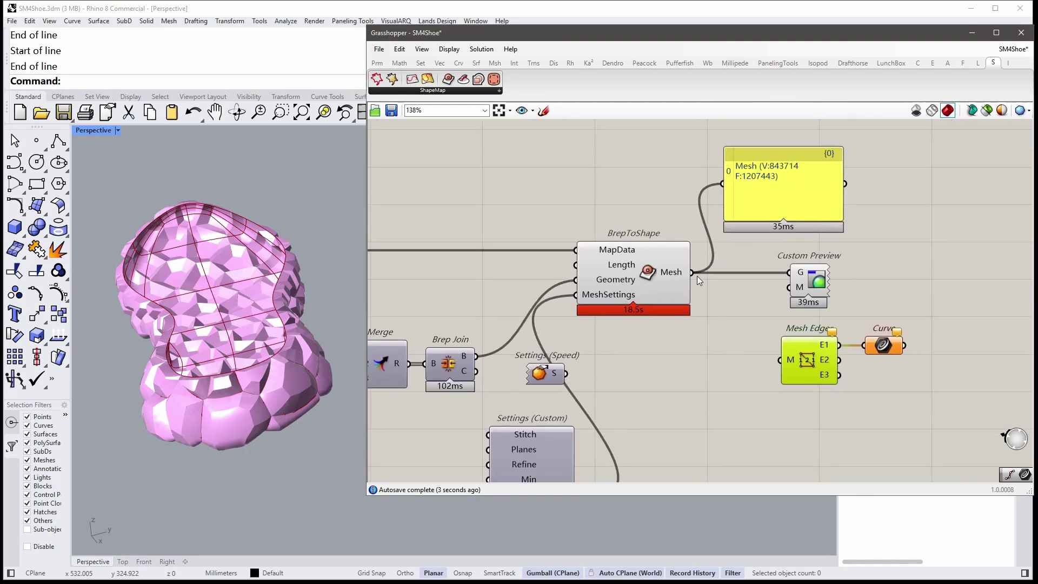
Feed the BrepToShape mesh into Mesh Edges and orbit to inspect the shoe's open boundary
{"action": "left_click", "coordinate": [739, 309]}
{"action": "left_click_drag", "start_coordinate": [774, 352], "coordinate": [777, 358]}
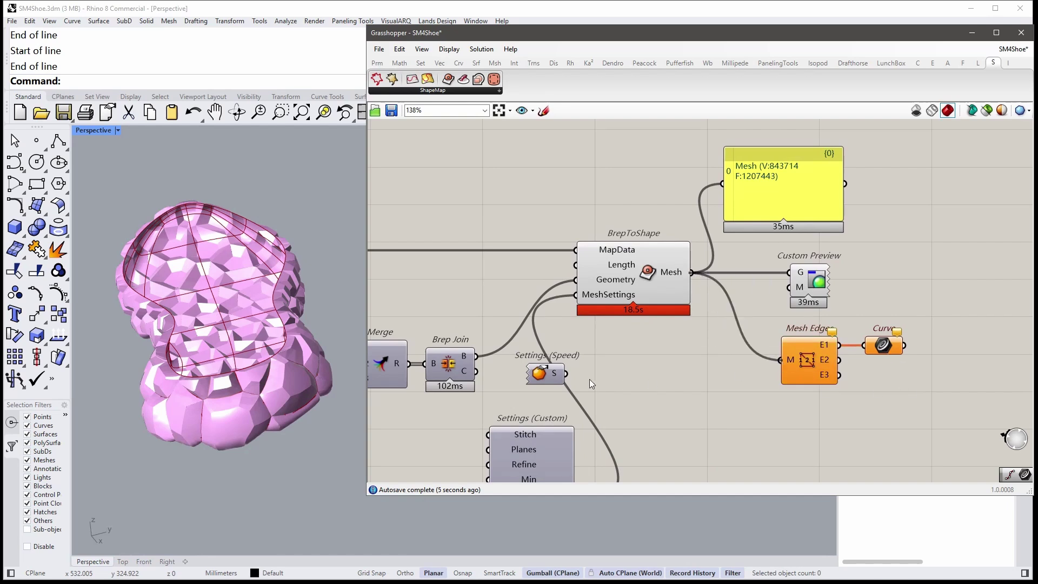
{"action": "scroll", "coordinate": [572, 387], "scroll_direction": "down", "scroll_amount": 1}
{"action": "left_click", "coordinate": [879, 347]}
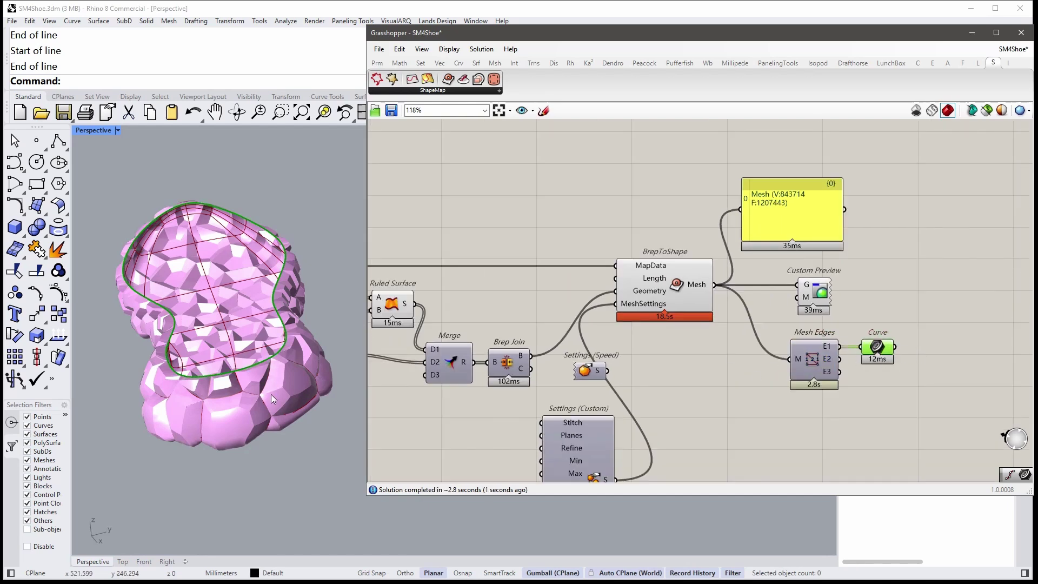
{"action": "mouse_move", "coordinate": [272, 394]}
{"action": "right_mouse_down"}
{"action": "mouse_move", "coordinate": [268, 365]}
{"action": "mouse_move", "coordinate": [291, 342]}
{"action": "right_mouse_up"}
{"action": "mouse_move", "coordinate": [206, 336]}
{"action": "right_mouse_down"}
{"action": "mouse_move", "coordinate": [216, 342]}
{"action": "mouse_move", "coordinate": [164, 362]}
{"action": "mouse_move", "coordinate": [311, 350]}
{"action": "mouse_move", "coordinate": [266, 348]}
{"action": "mouse_move", "coordinate": [273, 364]}
{"action": "right_mouse_up"}
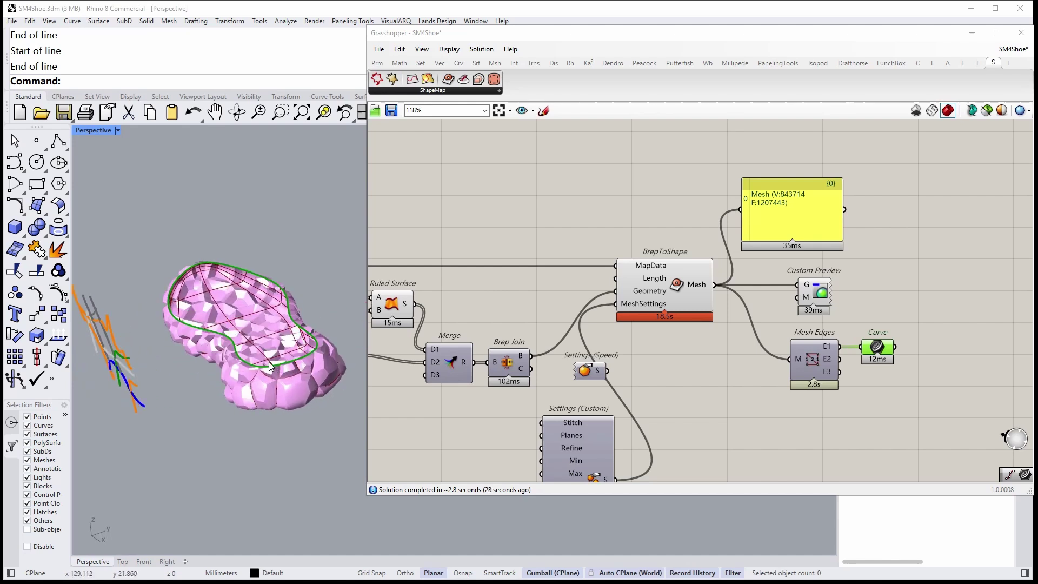
{"action": "mouse_move", "coordinate": [269, 362]}
{"action": "right_mouse_down"}
{"action": "mouse_move", "coordinate": [269, 434]}
{"action": "mouse_move", "coordinate": [317, 320]}
{"action": "mouse_move", "coordinate": [312, 330]}
{"action": "right_mouse_up"}
{"action": "scroll", "coordinate": [285, 290], "scroll_direction": "up", "scroll_amount": 3}
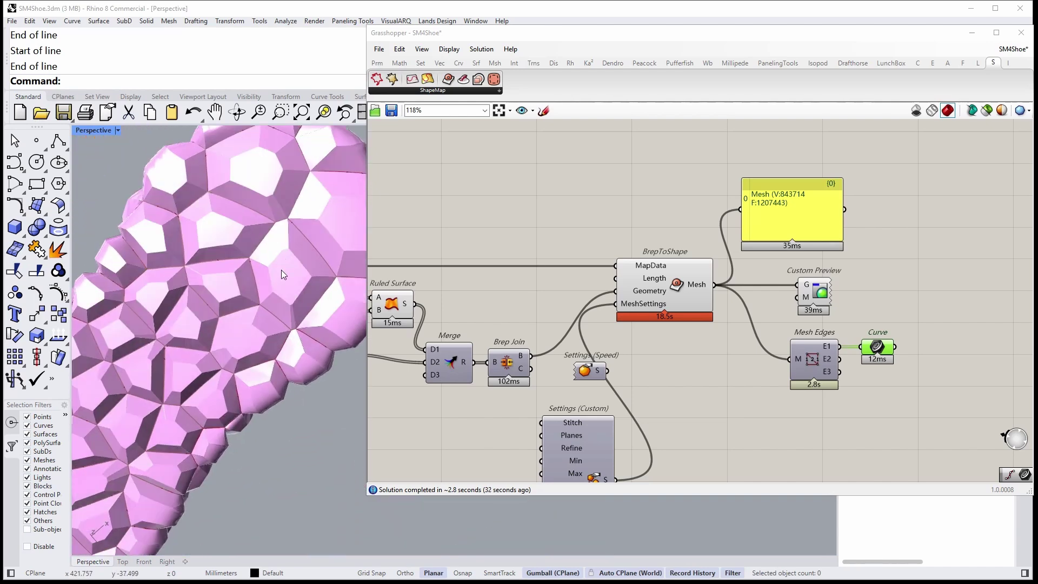
{"action": "scroll", "coordinate": [286, 290], "scroll_direction": "down", "scroll_amount": 3}
{"action": "right_click_drag", "start_coordinate": [284, 276], "coordinate": [288, 352]}
{"action": "scroll", "coordinate": [288, 353], "scroll_direction": "up", "scroll_amount": 2}
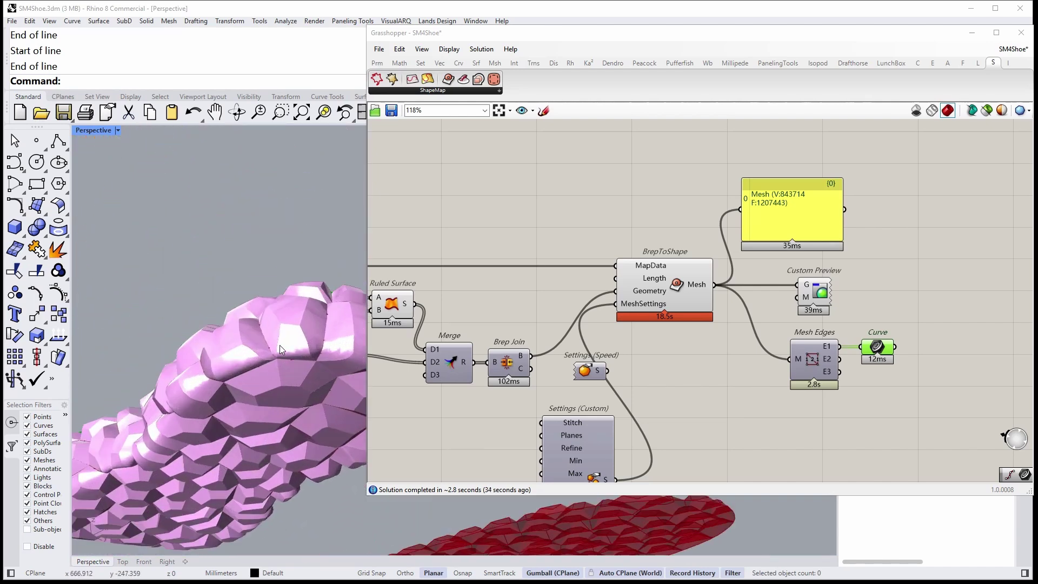
{"action": "right_click_drag", "start_coordinate": [829, 369], "coordinate": [705, 359]}
{"action": "scroll", "coordinate": [706, 360], "scroll_direction": "down", "scroll_amount": 1}
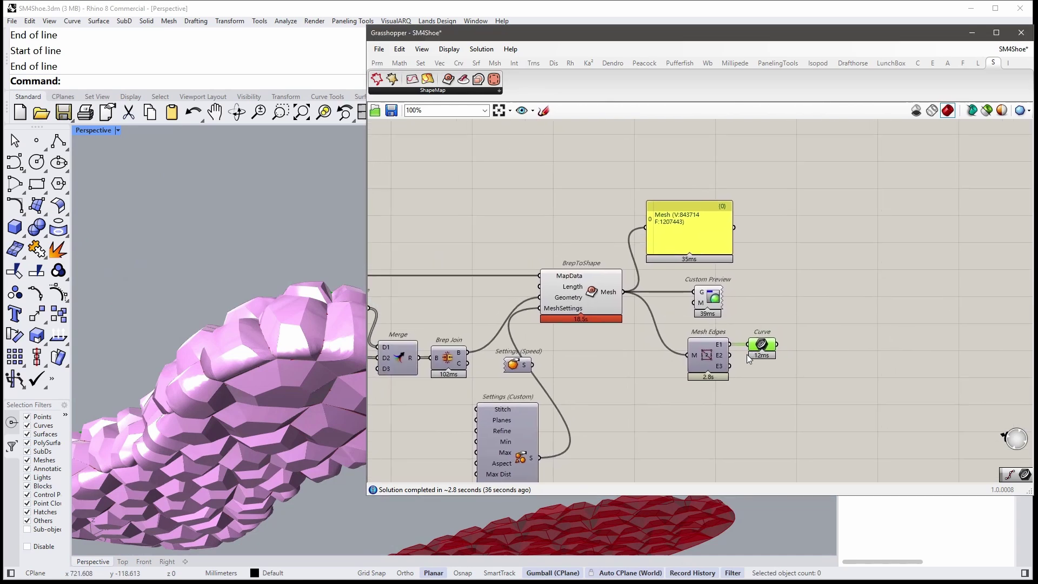
Add Quad Remesh Settings and wire its output into the Quad Remesh settings input
{"action": "left_click_drag", "start_coordinate": [812, 398], "coordinate": [729, 344]}
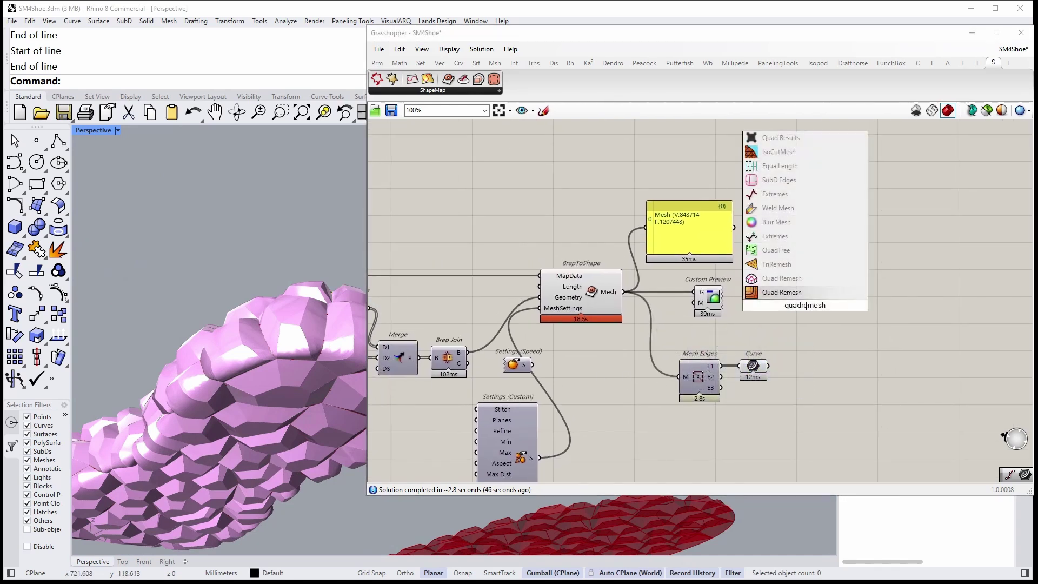
{"action": "left_click_drag", "start_coordinate": [812, 292], "coordinate": [788, 315]}
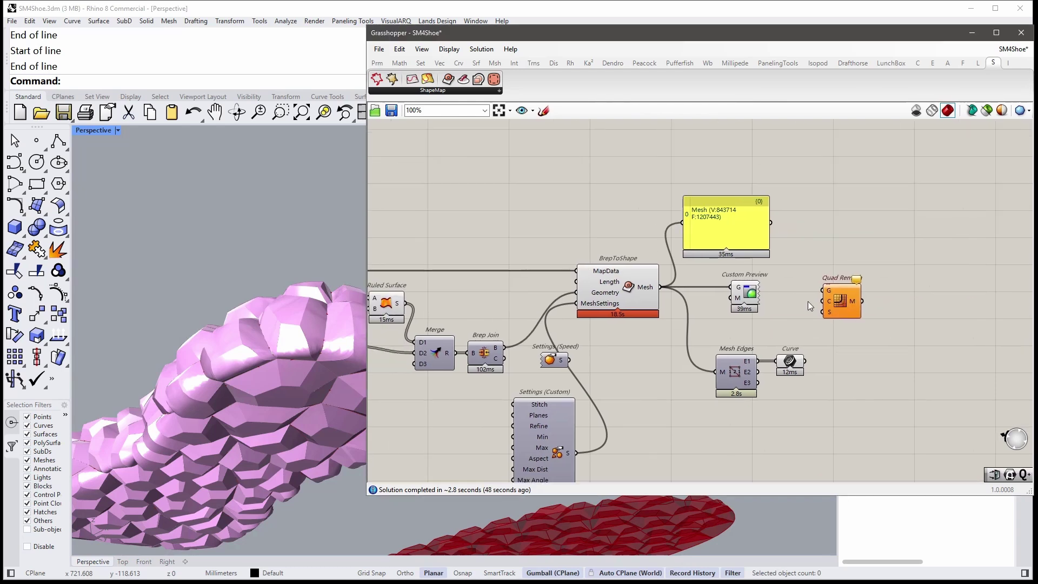
{"action": "scroll", "coordinate": [808, 301], "scroll_direction": "up", "scroll_amount": 1}
{"action": "double_click", "coordinate": [775, 353]}
{"action": "type", "text": "quad"}
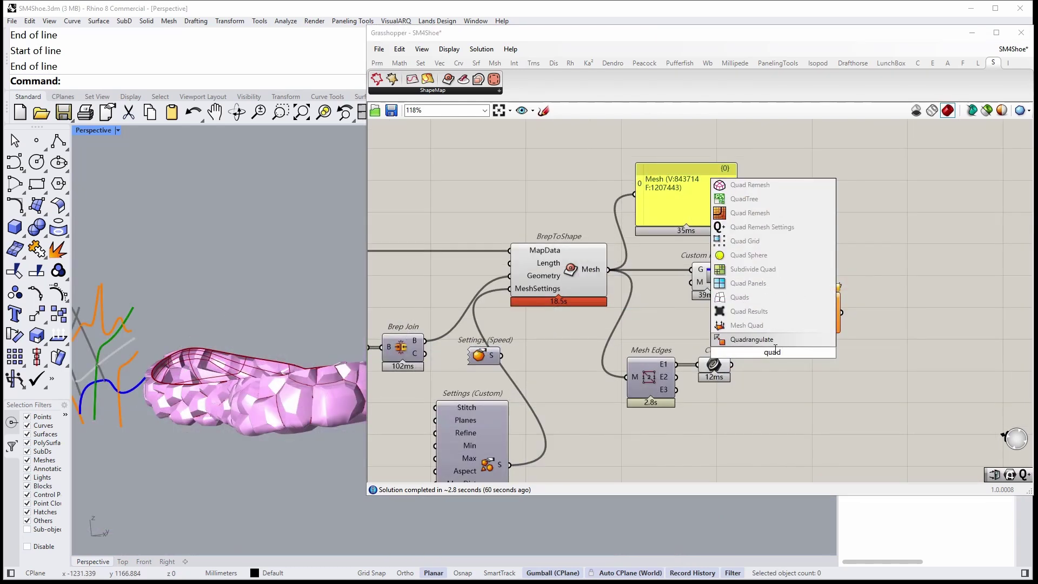
{"action": "left_click", "coordinate": [766, 228]}
{"action": "left_click_drag", "start_coordinate": [779, 378], "coordinate": [791, 440]}
{"action": "left_click_drag", "start_coordinate": [819, 317], "coordinate": [874, 321]}
{"action": "mouse_move", "coordinate": [810, 414]}
{"action": "left_mouse_down"}
{"action": "mouse_move", "coordinate": [852, 328]}
{"action": "mouse_move", "coordinate": [799, 385]}
{"action": "left_mouse_up"}
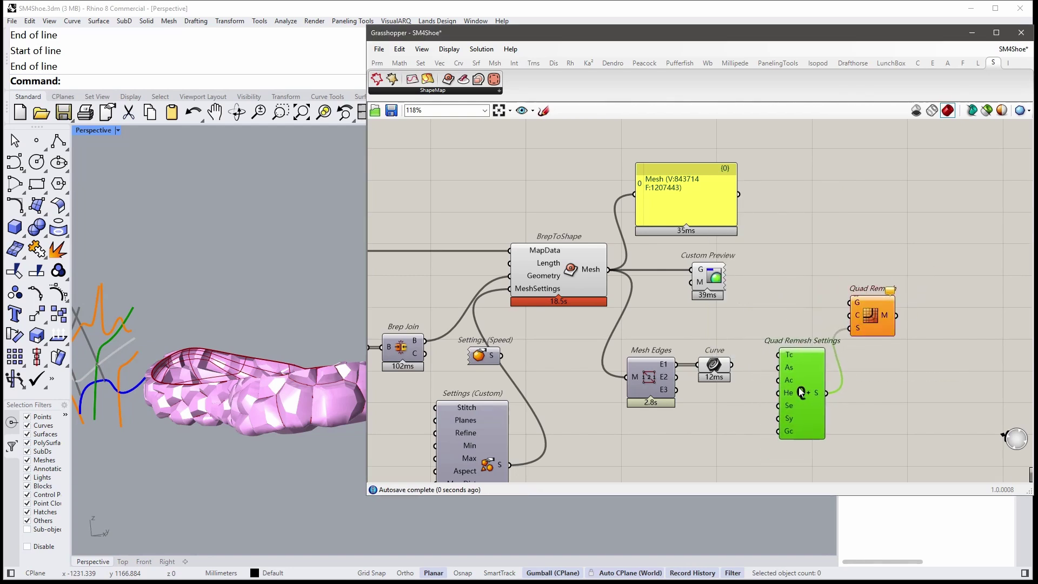
{"action": "scroll", "coordinate": [874, 462], "scroll_direction": "up", "scroll_amount": 2}
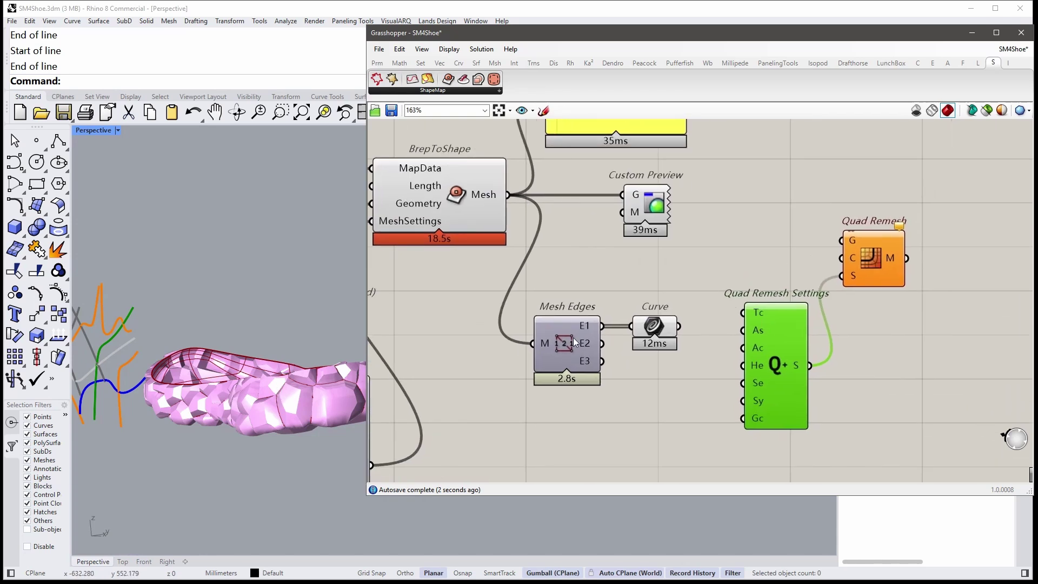
Set the target quad count to 1200 and feed the BrepToShape mesh into Quad Remesh
{"action": "right_click", "coordinate": [758, 316]}
{"action": "mouse_move", "coordinate": [827, 420]}
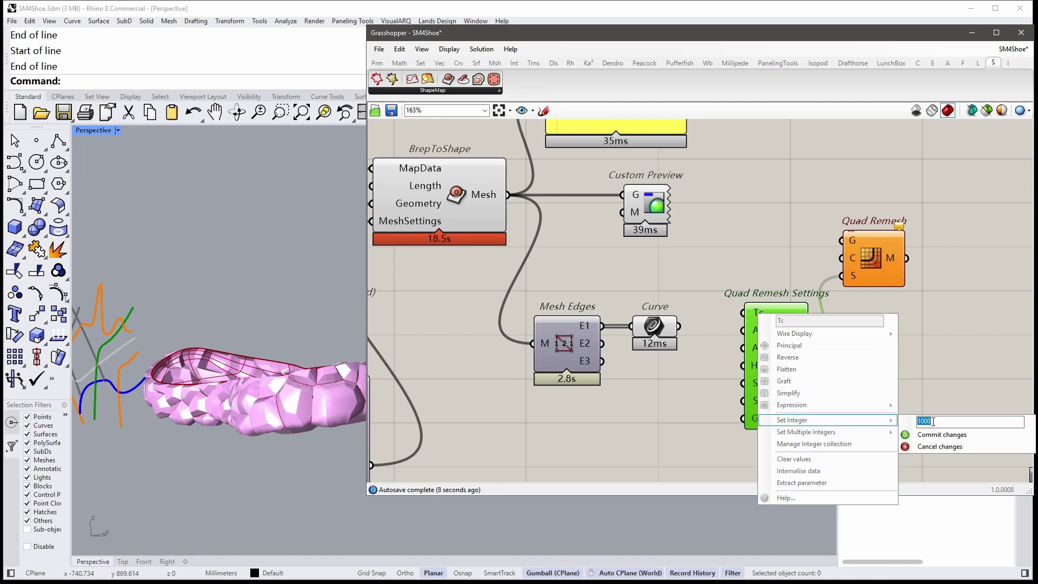
{"action": "type", "text": "2"}
{"action": "key", "text": "Return"}
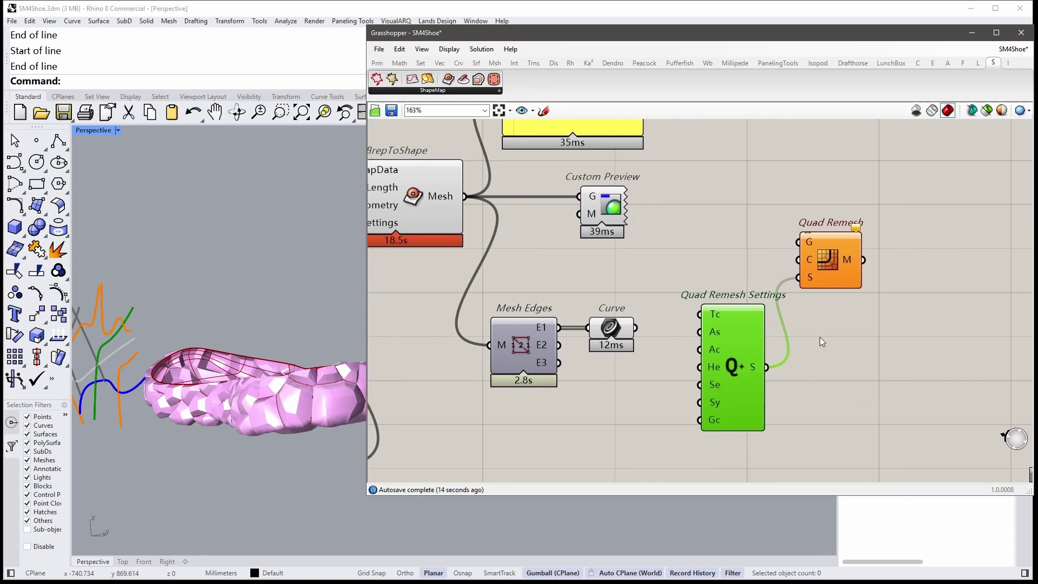
{"action": "right_click_drag", "start_coordinate": [723, 230], "coordinate": [691, 254]}
{"action": "left_click_drag", "start_coordinate": [478, 222], "coordinate": [721, 318]}
{"action": "right_click_drag", "start_coordinate": [726, 317], "coordinate": [713, 276]}
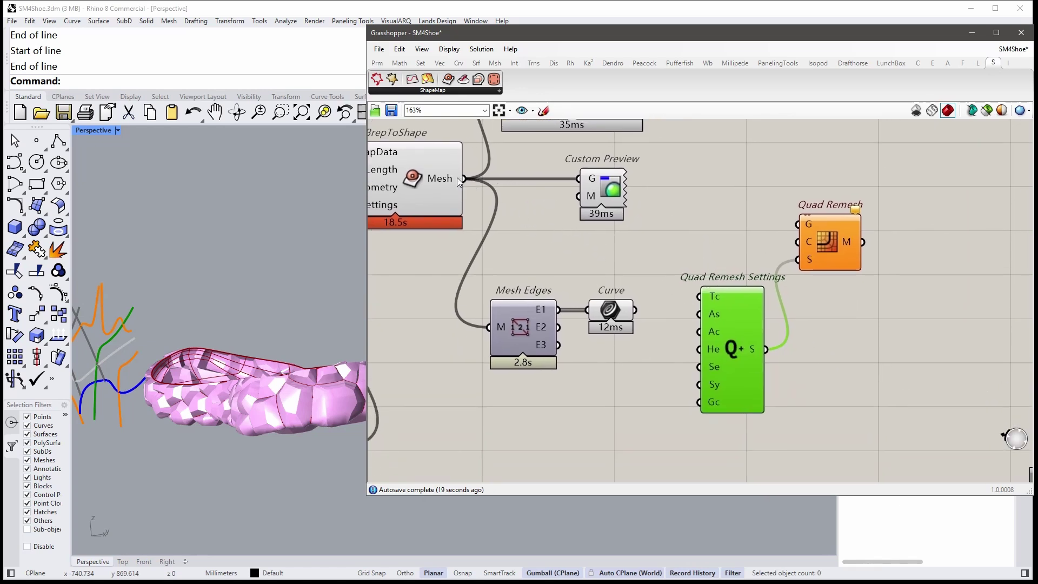
{"action": "left_click_drag", "start_coordinate": [464, 178], "coordinate": [789, 232]}
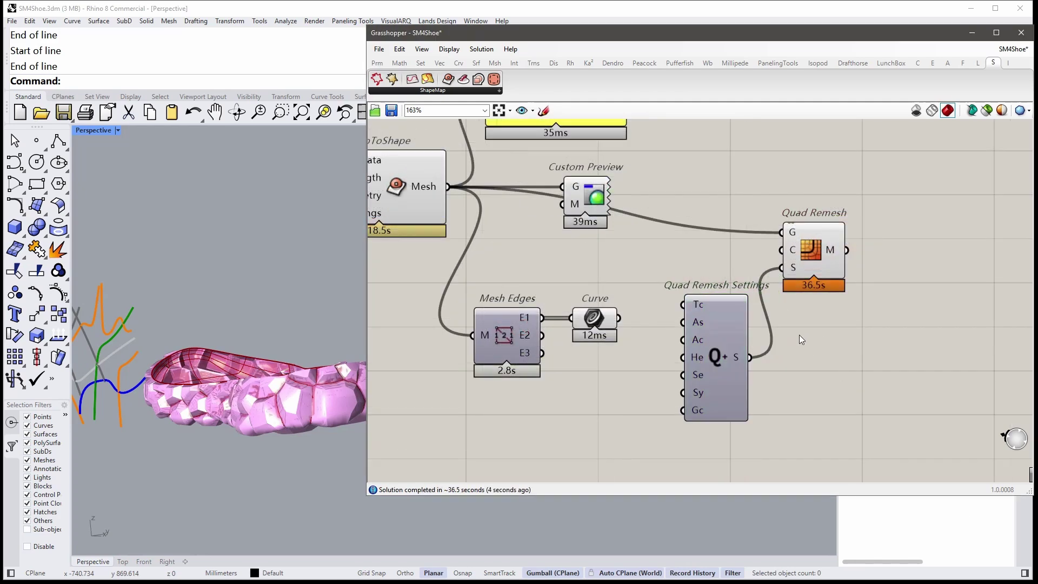
Preview the Quad Remesh output in Custom Preview and view the remeshed sole side-on
{"action": "left_click", "coordinate": [804, 258]}
{"action": "left_click", "coordinate": [829, 347]}
{"action": "mouse_move", "coordinate": [830, 348]}
{"action": "right_mouse_down"}
{"action": "mouse_move", "coordinate": [821, 305]}
{"action": "mouse_move", "coordinate": [810, 384]}
{"action": "right_mouse_up"}
{"action": "left_click_drag", "start_coordinate": [621, 246], "coordinate": [967, 236]}
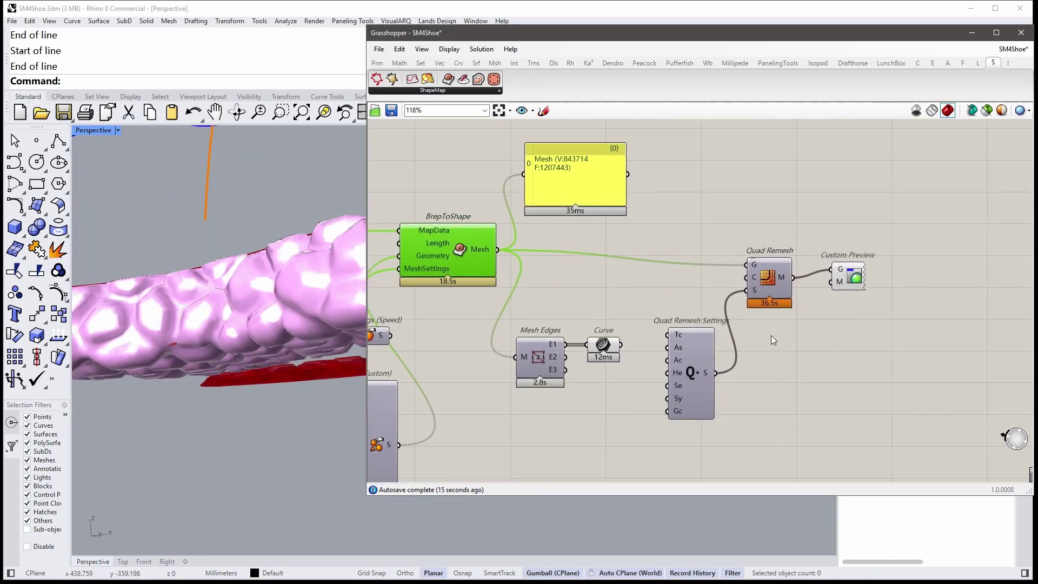
{"action": "left_click", "coordinate": [770, 268]}
{"action": "left_click", "coordinate": [780, 342]}
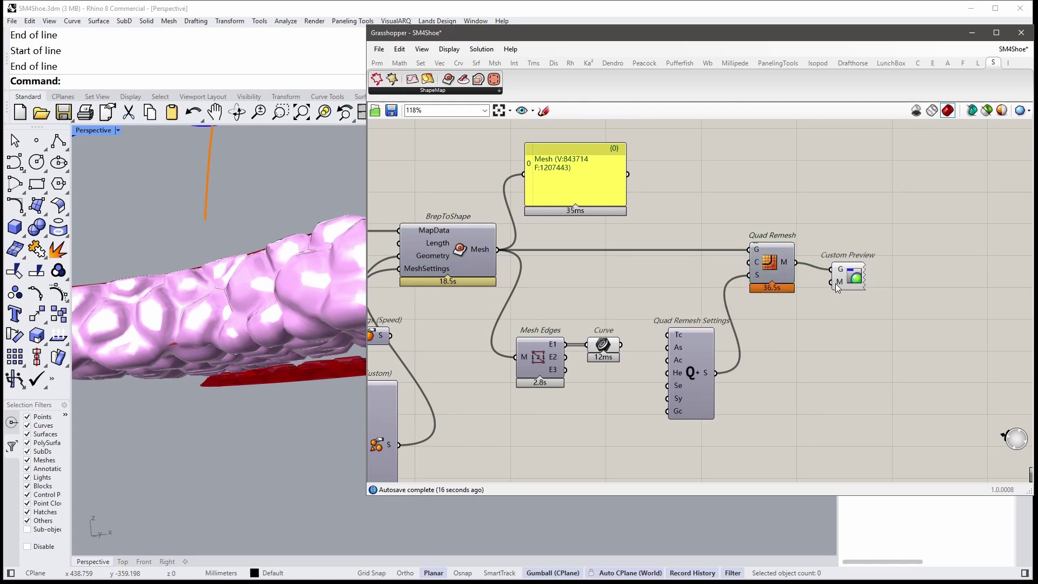
{"action": "left_click", "coordinate": [841, 278]}
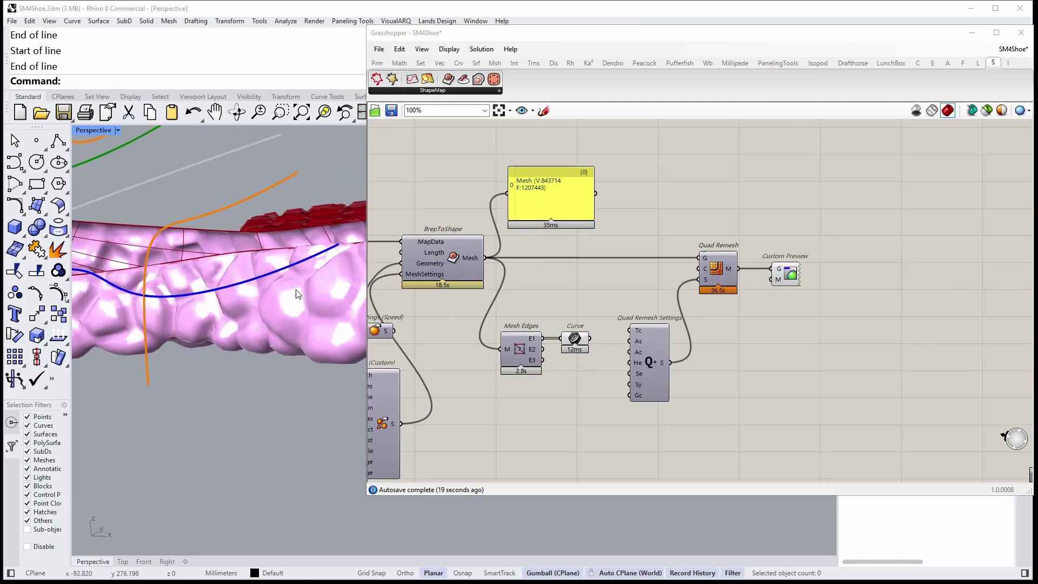
{"action": "right_click_drag", "start_coordinate": [232, 287], "coordinate": [246, 330]}
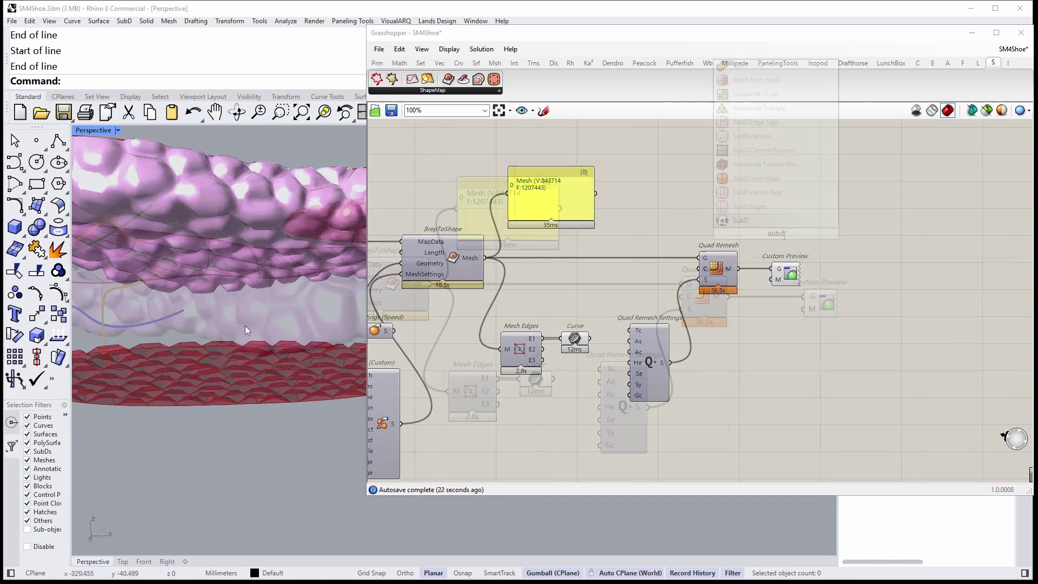
Convert the remeshed mesh to SubD, send it to Custom Preview and hide the SubD's own preview
{"action": "left_click_drag", "start_coordinate": [737, 224], "coordinate": [775, 233]}
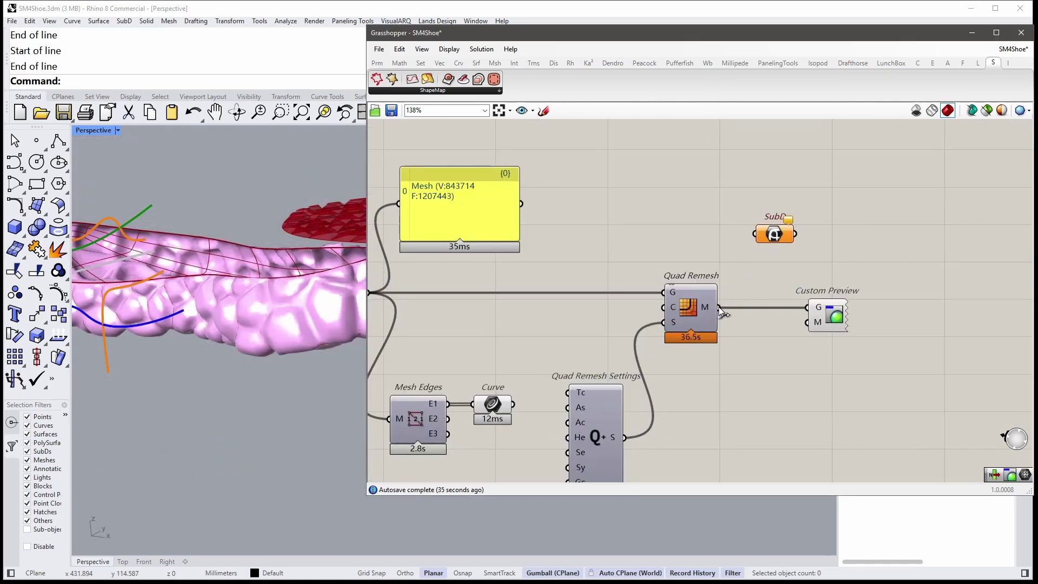
{"action": "left_click_drag", "start_coordinate": [720, 306], "coordinate": [754, 234]}
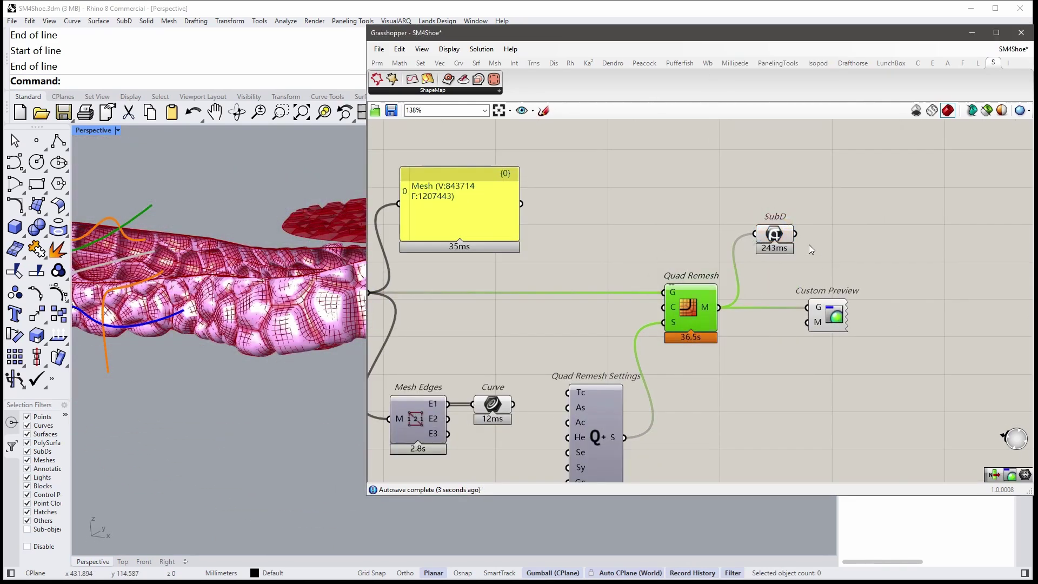
{"action": "left_click_drag", "start_coordinate": [816, 302], "coordinate": [809, 308]}
{"action": "left_click", "coordinate": [777, 235]}
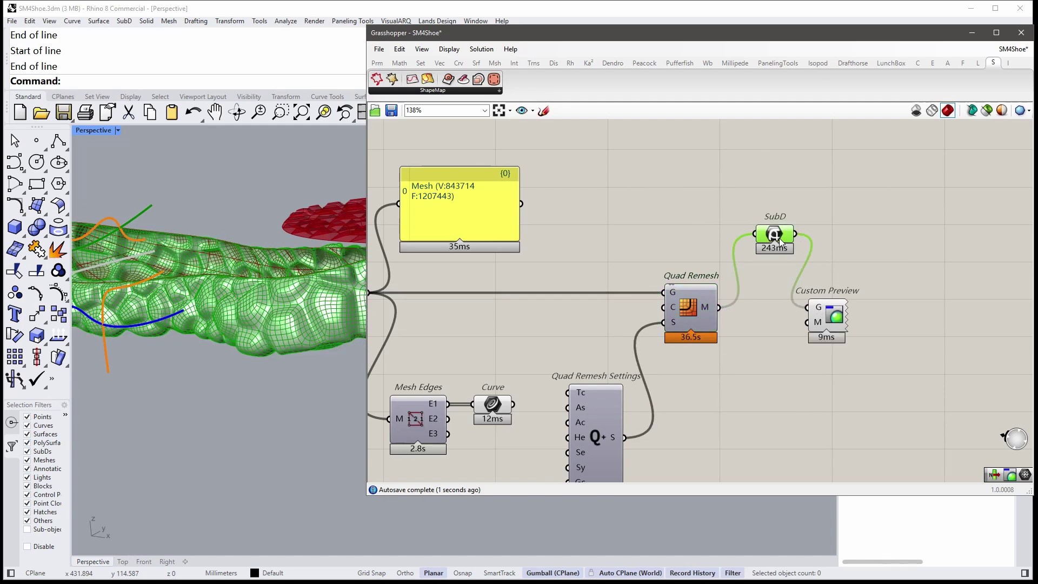
{"action": "key", "text": "space"}
{"action": "left_click", "coordinate": [815, 212]}
{"action": "mouse_move", "coordinate": [244, 309]}
{"action": "right_mouse_down"}
{"action": "mouse_move", "coordinate": [279, 337]}
{"action": "mouse_move", "coordinate": [309, 340]}
{"action": "right_mouse_up"}
Bake the SubD into the Rhino document with the default attributes
{"action": "right_click", "coordinate": [775, 235]}
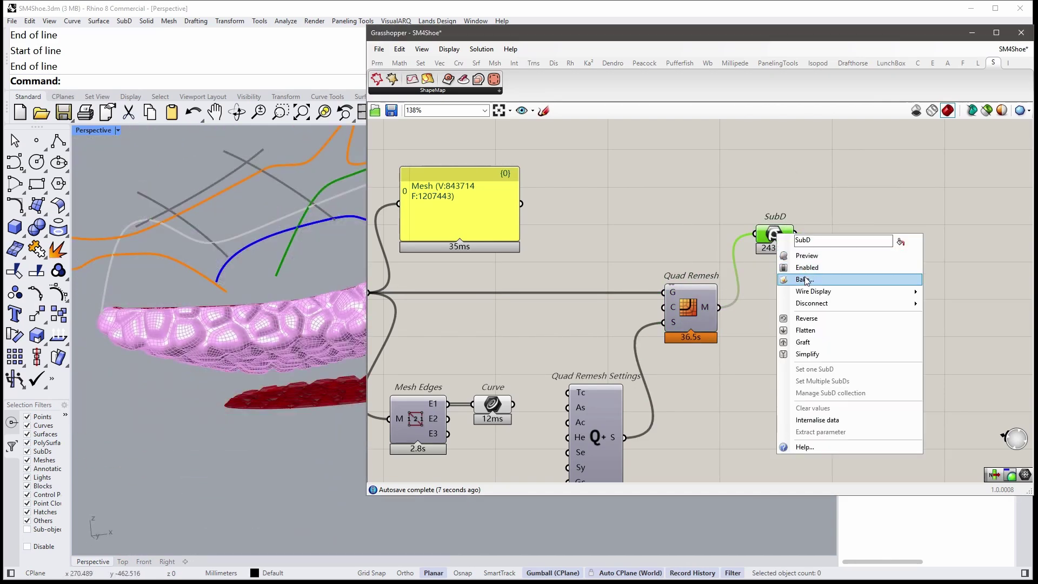
{"action": "left_click", "coordinate": [803, 278]}
{"action": "left_click", "coordinate": [816, 395]}
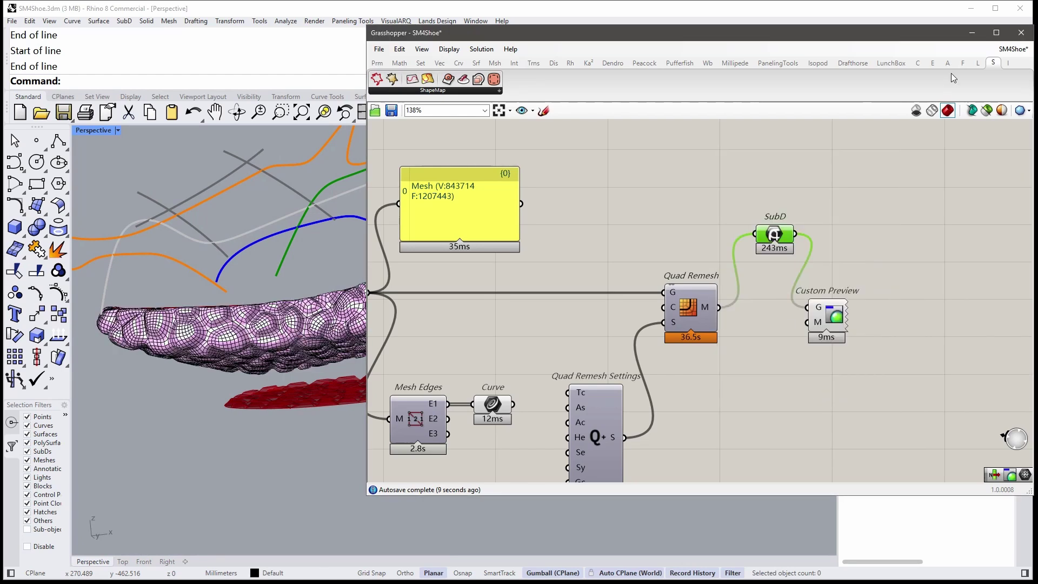
Close Grasshopper, shade the Perspective view and orbit around the baked SubD sole
{"action": "left_click", "coordinate": [1021, 33]}
{"action": "right_click", "coordinate": [562, 112]}
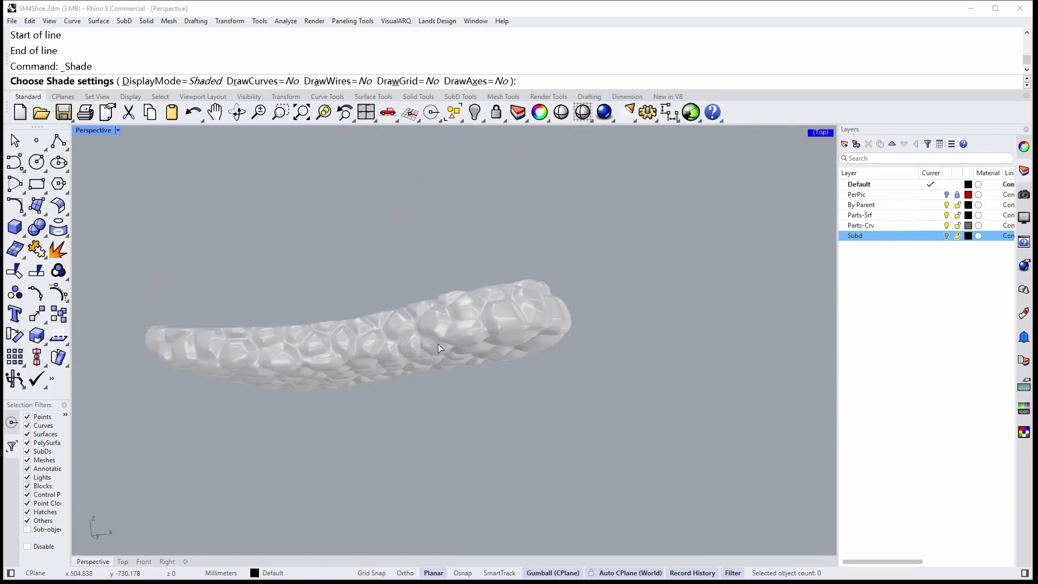
{"action": "mouse_move", "coordinate": [424, 353]}
{"action": "right_mouse_down"}
{"action": "mouse_move", "coordinate": [539, 274]}
{"action": "mouse_move", "coordinate": [485, 324]}
{"action": "right_mouse_up"}
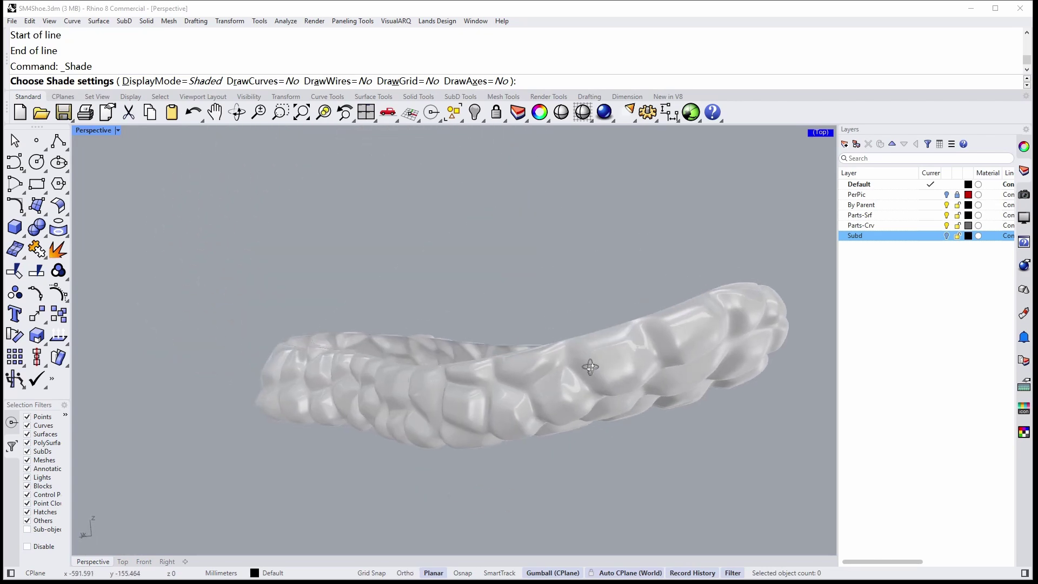
{"action": "right_click_drag", "start_coordinate": [592, 367], "coordinate": [638, 358]}
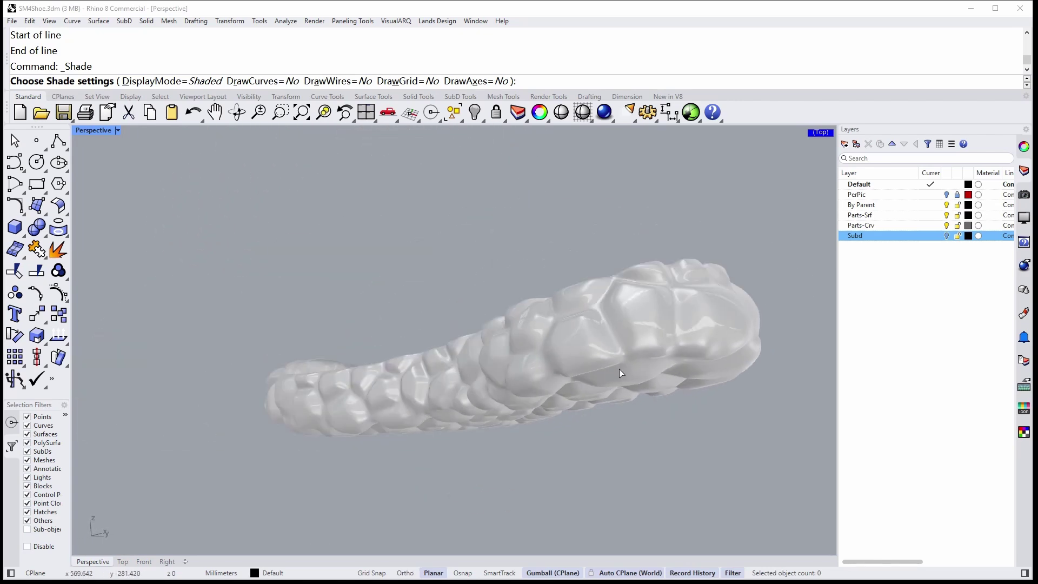
{"action": "mouse_move", "coordinate": [639, 358]}
{"action": "right_mouse_down"}
{"action": "mouse_move", "coordinate": [726, 380]}
{"action": "mouse_move", "coordinate": [452, 347]}
{"action": "right_mouse_up"}
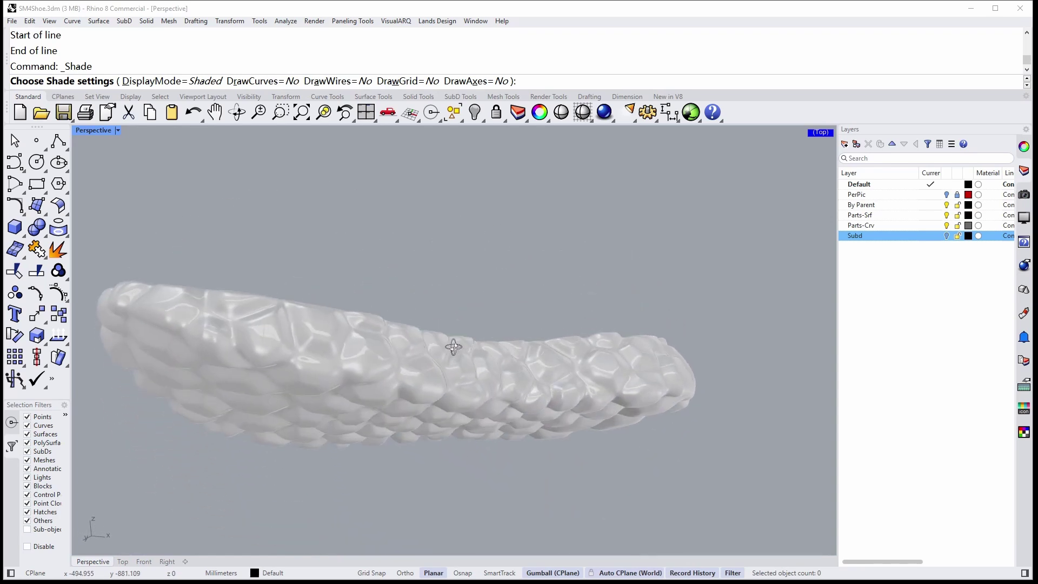
{"action": "mouse_move", "coordinate": [452, 348]}
{"action": "right_mouse_down"}
{"action": "mouse_move", "coordinate": [505, 451]}
{"action": "mouse_move", "coordinate": [670, 313]}
{"action": "mouse_move", "coordinate": [587, 335]}
{"action": "right_mouse_up"}
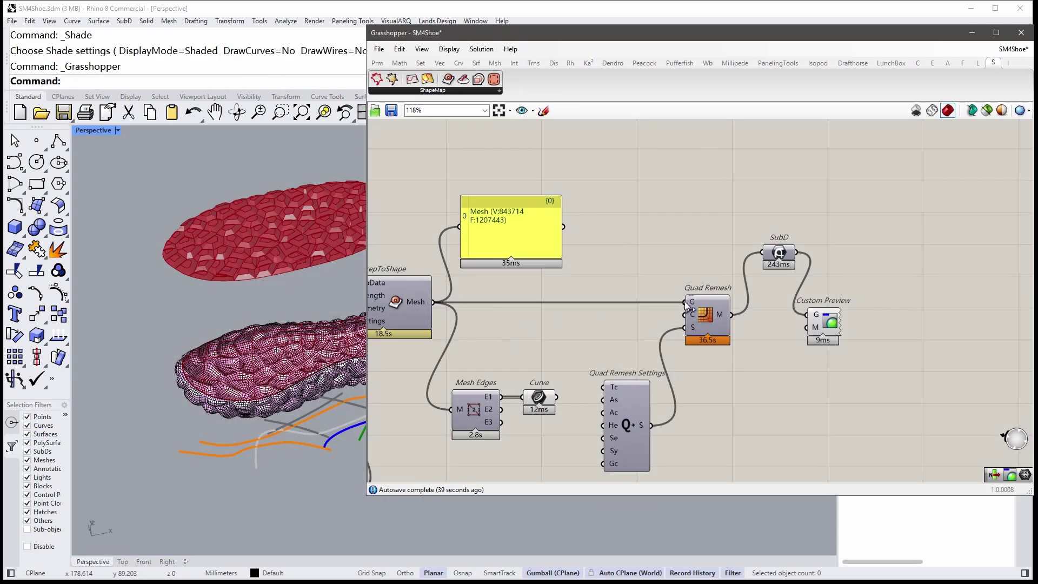
Place SubD beside Quad Remesh, feed Custom Preview the BrepToShape mesh, and rearrange the components
{"action": "left_click", "coordinate": [708, 317]}
{"action": "middle_click", "coordinate": [707, 315]}
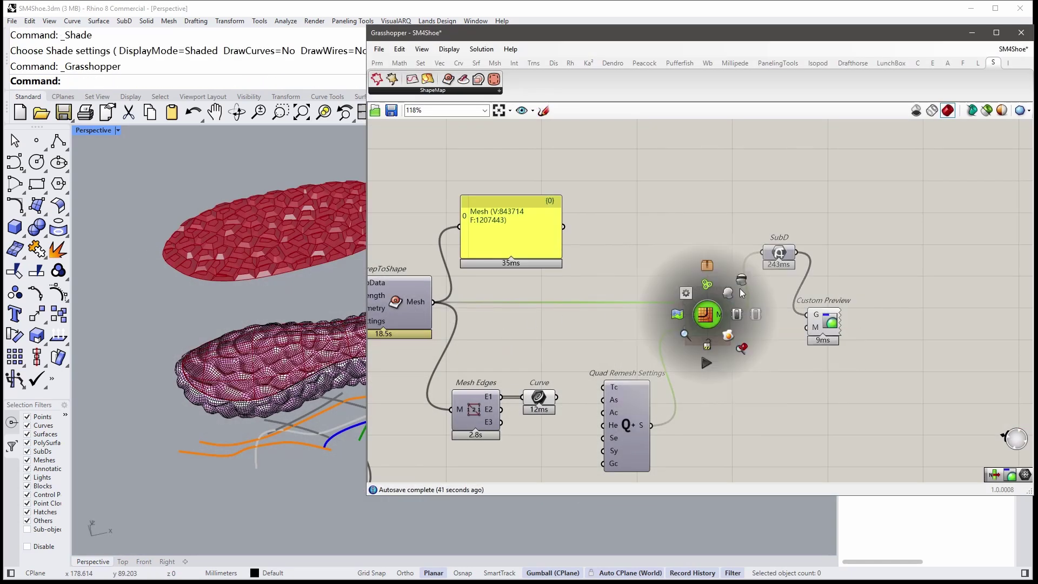
{"action": "left_click_drag", "start_coordinate": [778, 253], "coordinate": [767, 321]}
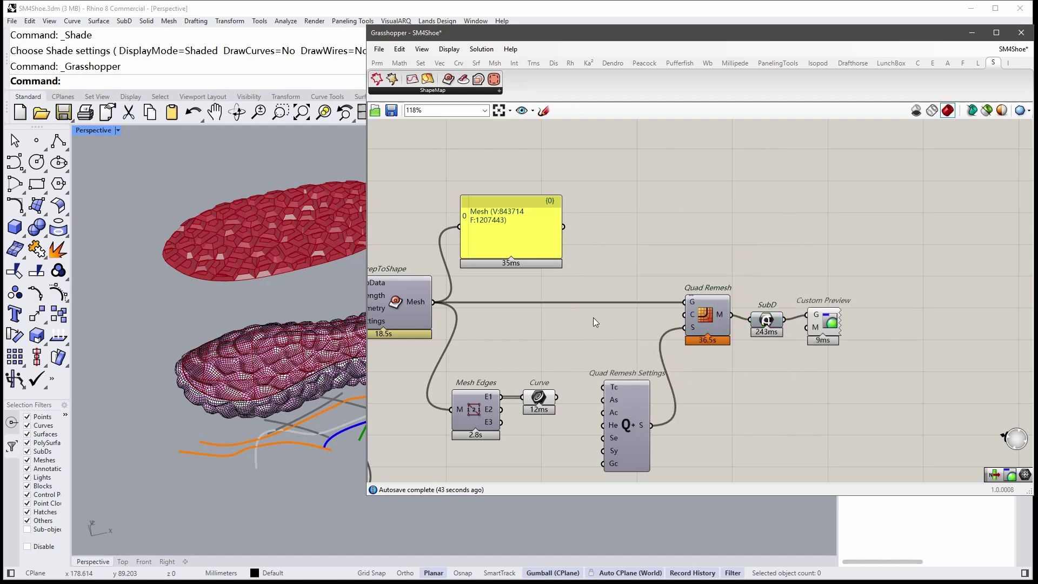
{"action": "right_click_drag", "start_coordinate": [594, 318], "coordinate": [647, 312]}
{"action": "mouse_move", "coordinate": [486, 296]}
{"action": "left_mouse_down"}
{"action": "mouse_move", "coordinate": [862, 309]}
{"action": "mouse_move", "coordinate": [800, 215]}
{"action": "left_mouse_up"}
{"action": "right_click_drag", "start_coordinate": [806, 344], "coordinate": [813, 322]}
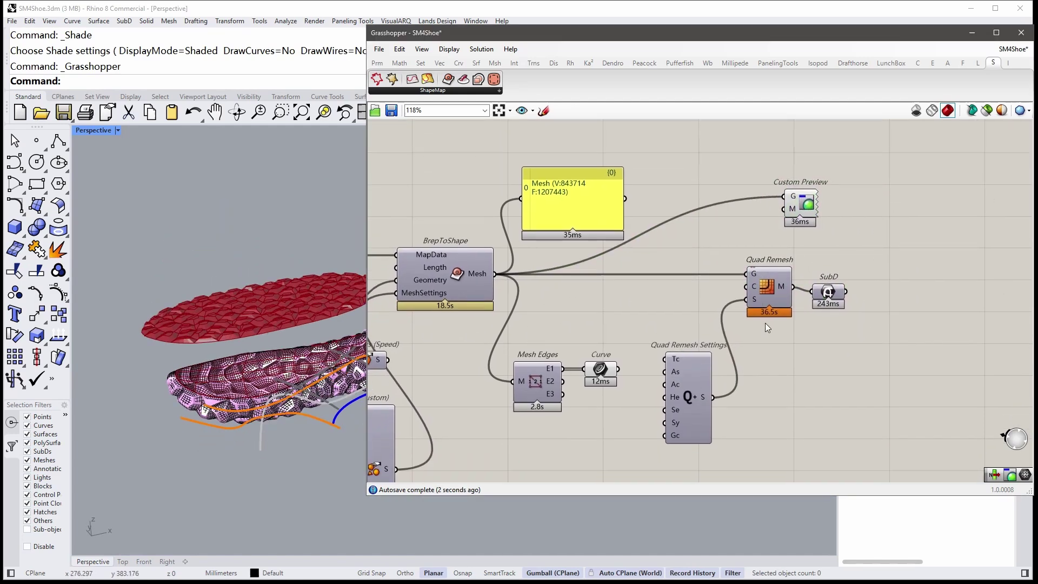
{"action": "left_click_drag", "start_coordinate": [852, 273], "coordinate": [654, 423]}
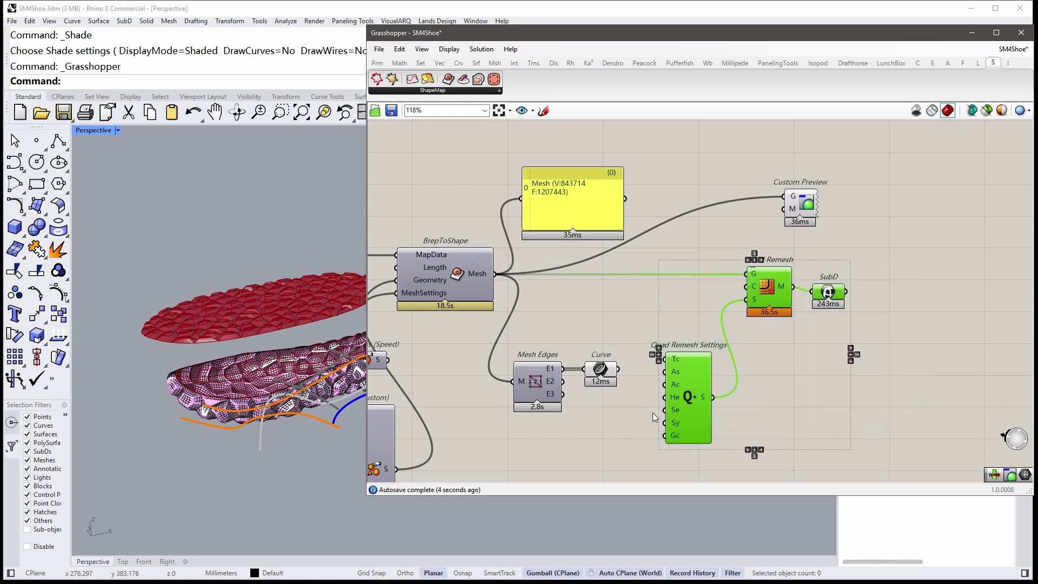
{"action": "left_click", "coordinate": [726, 327]}
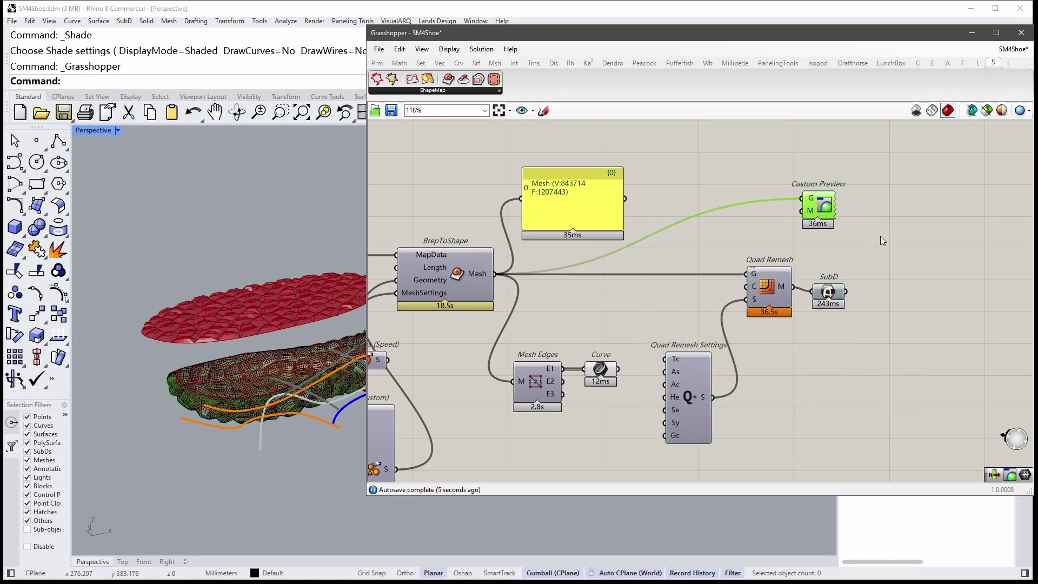